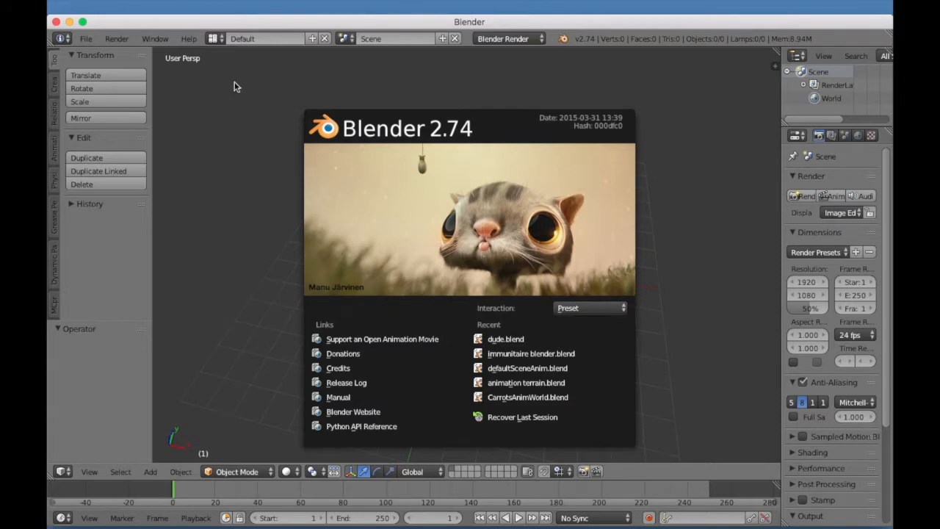
Maximize the window, dismiss the splash screen and show the empty scene from the top view.
click(83, 22)
click(206, 67)
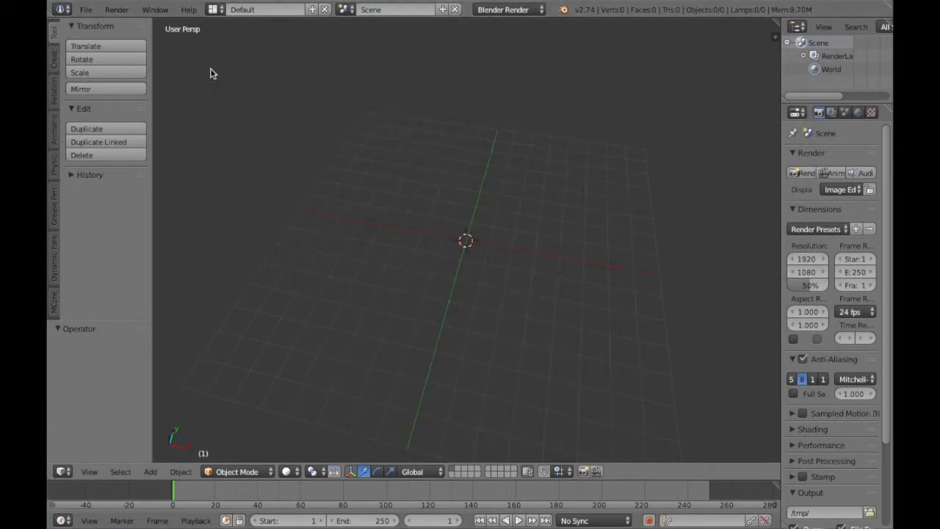
key(KP_7)
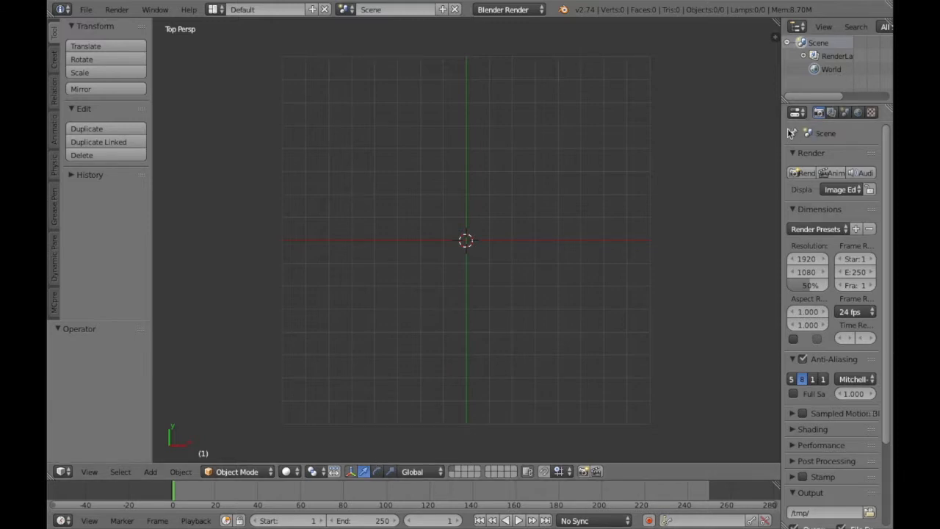
View the add-ons list in the user preferences and close the preferences window.
click(87, 10)
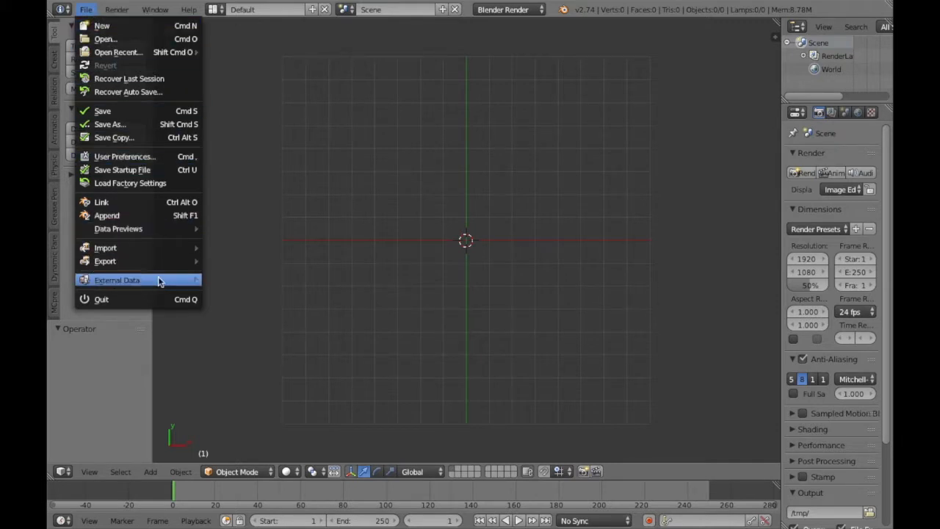
click(164, 156)
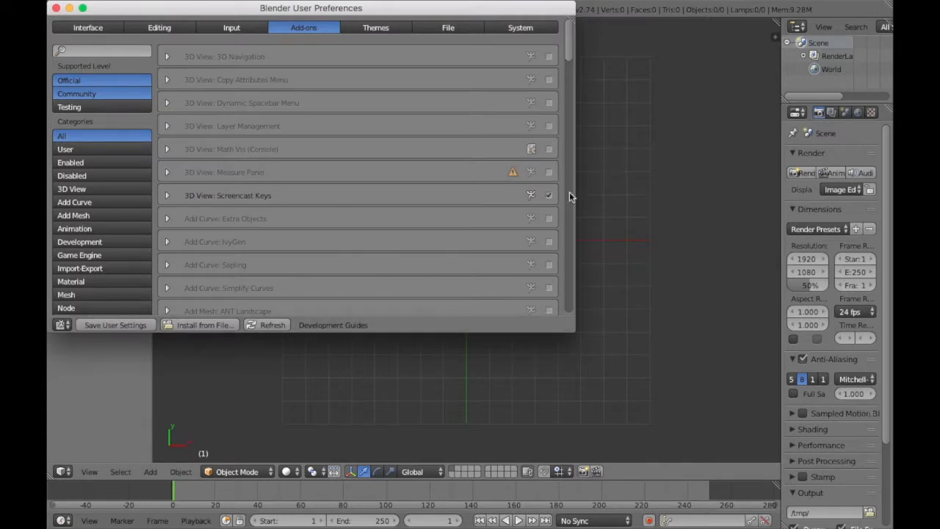
click(56, 7)
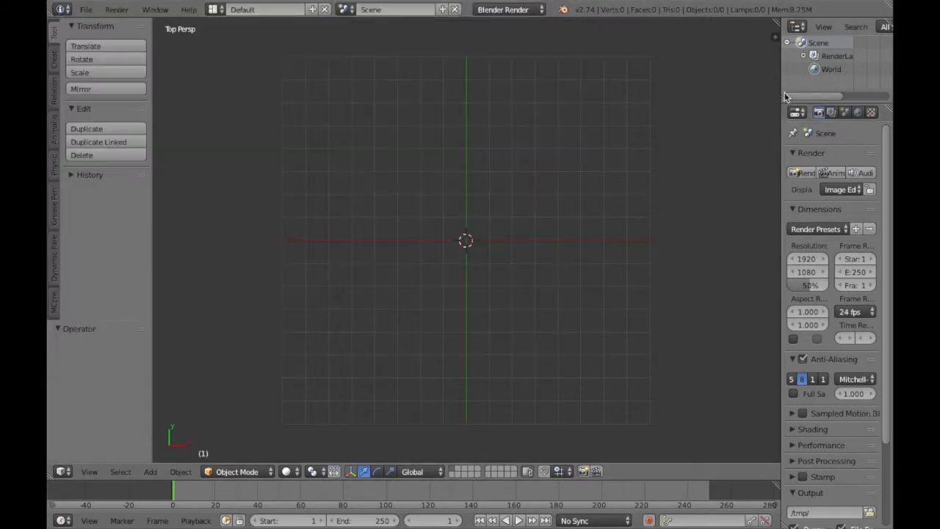
Start the Screencast Keys display in the 3D view.
key(n)
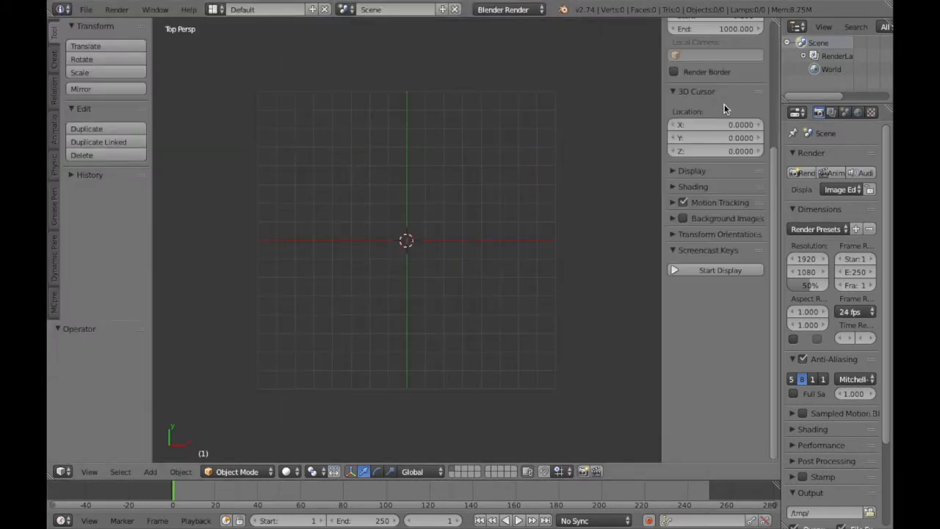
click(728, 271)
key(n)
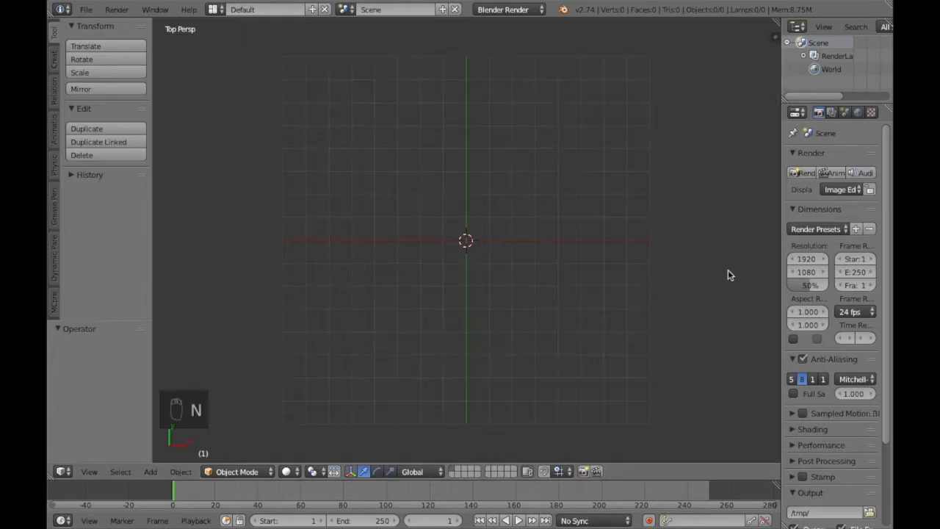
Place the 3D cursor near the grid's lower-left corner at about X -5.9, Y -7.0 and add a mesh cube there.
click(330, 402)
key(KP_7)
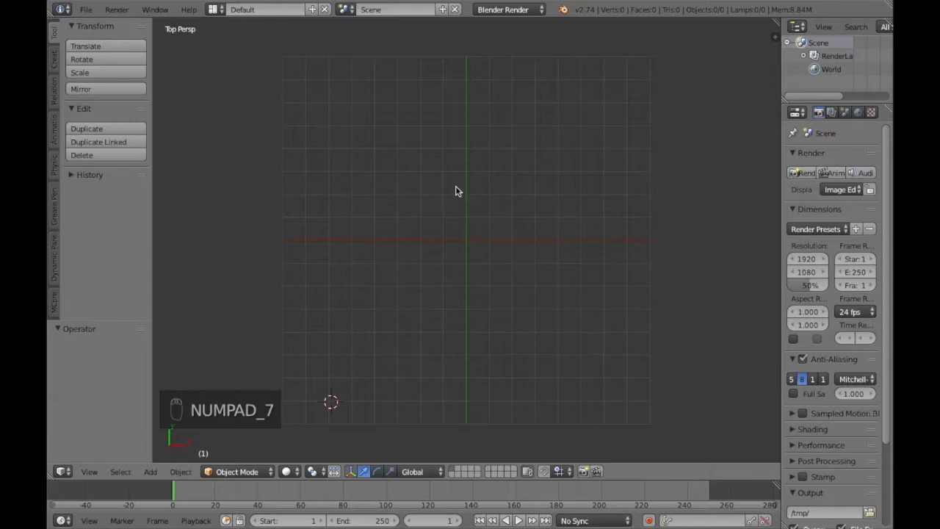
key(KP_5)
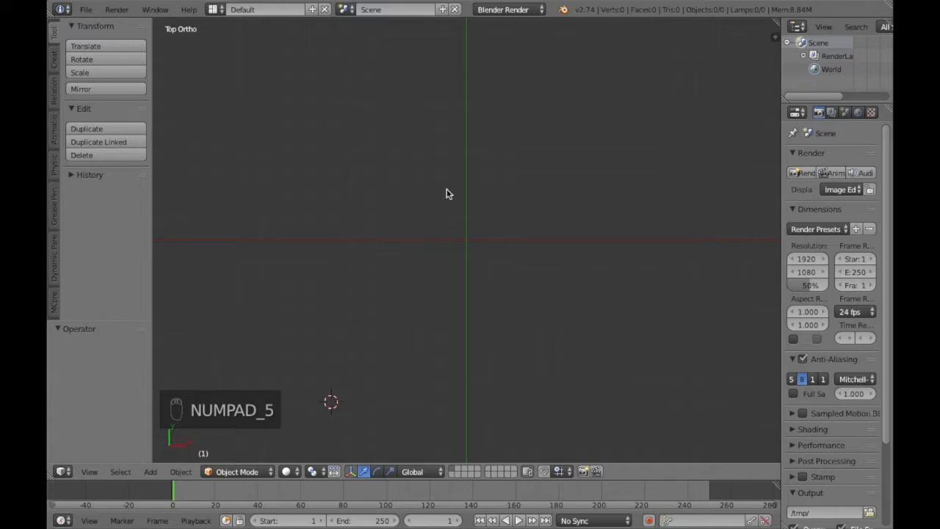
key(KP_5)
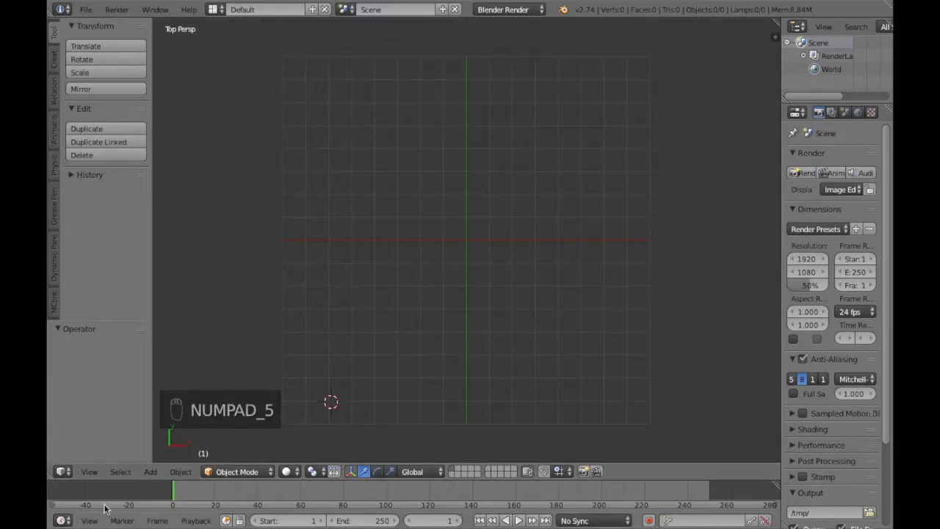
click(150, 474)
mouse_move(167, 455)
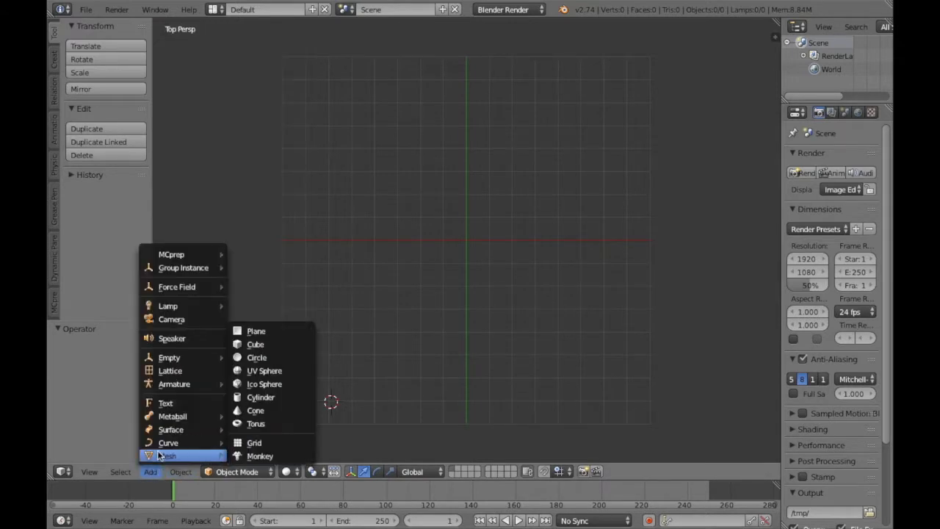
click(267, 343)
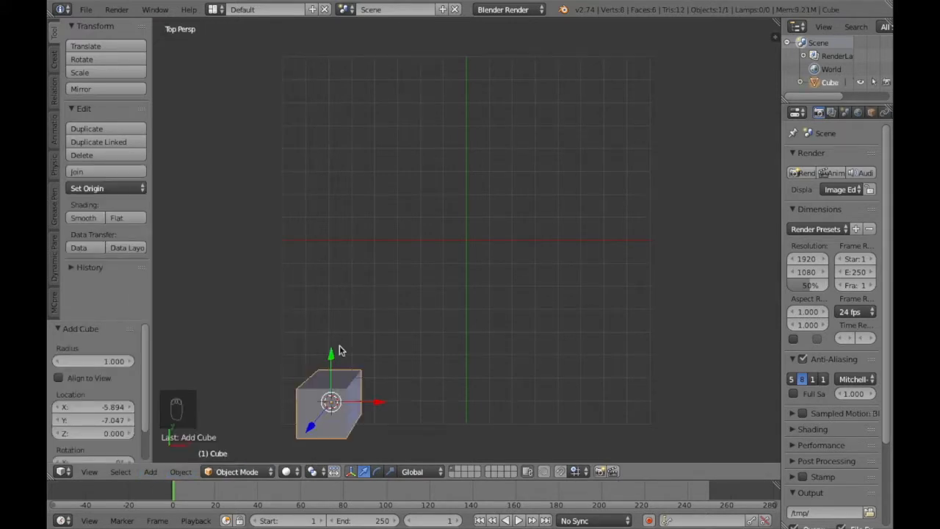
Snap the 3D cursor to the center and snap the selected cube to the cursor.
click(467, 242)
key(shift+s)
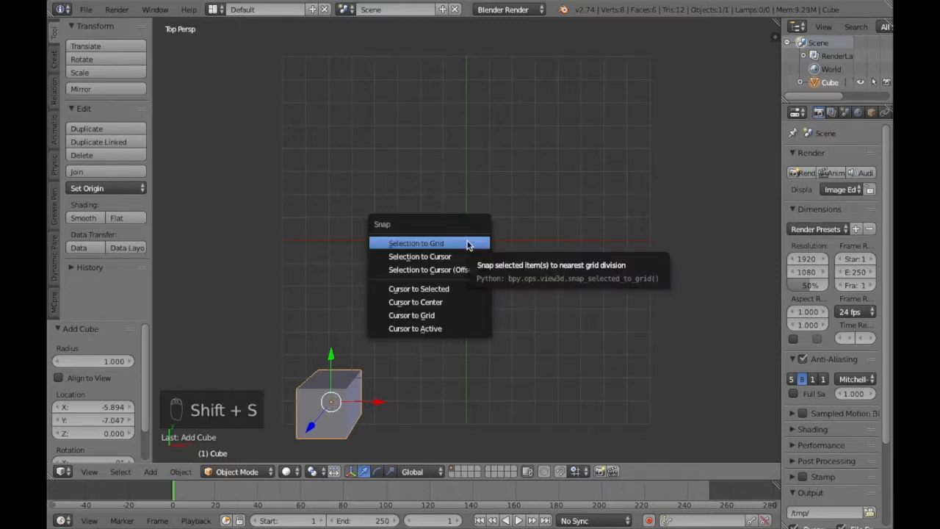
click(454, 307)
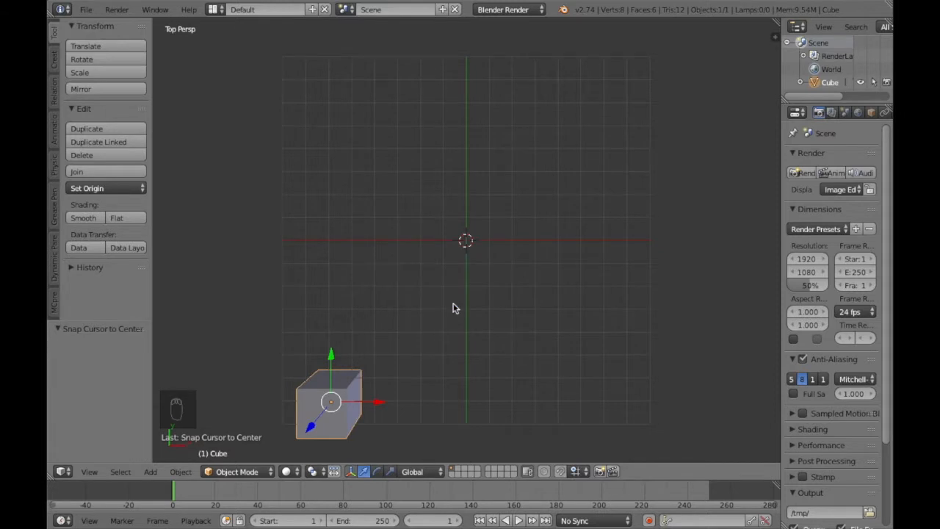
key(shift+s)
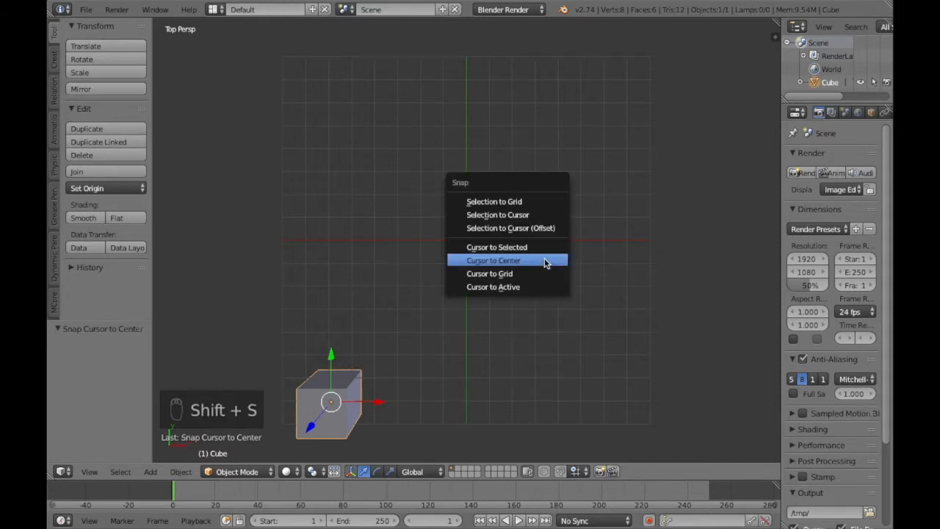
click(542, 216)
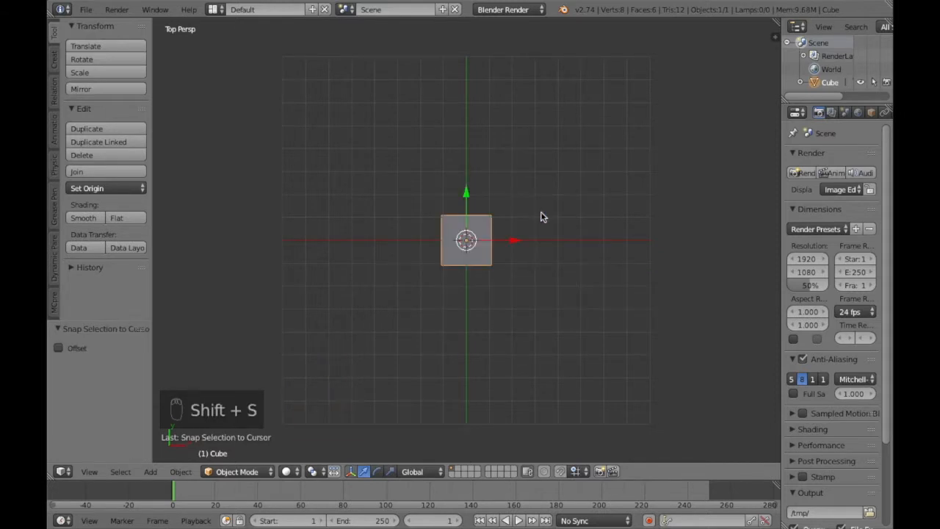
Try scaling the cube by a factor of 0.8 and undo the scaling.
middle_drag(540, 216, 541, 217)
key(s)
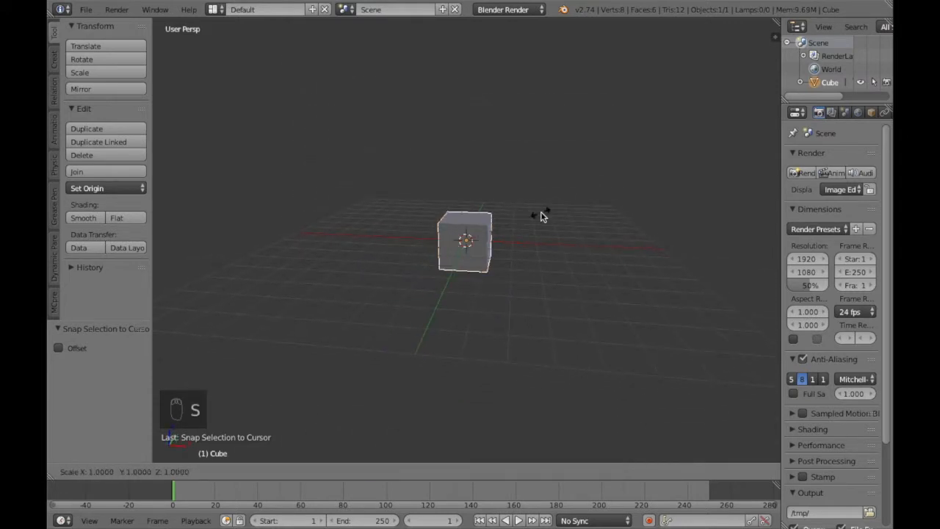
text(.8)
click(540, 216)
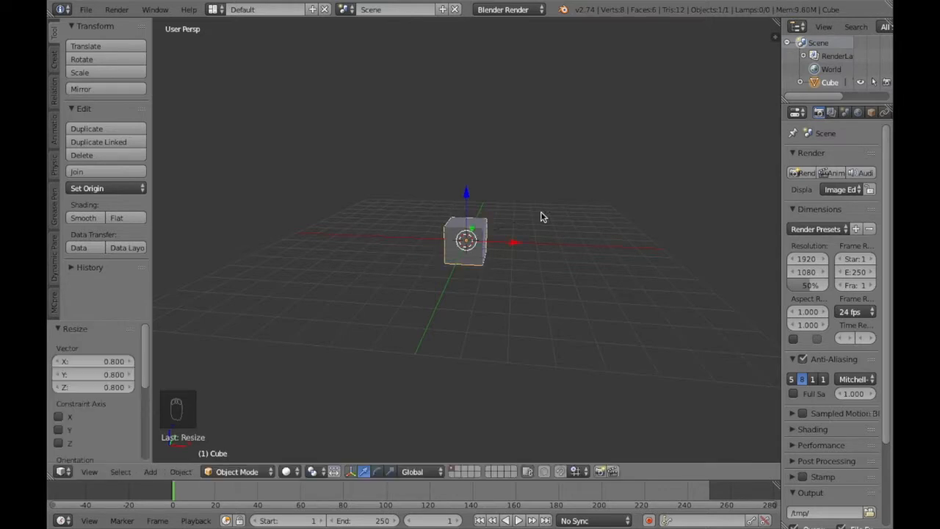
middle_drag(541, 217, 540, 217)
key(super+z)
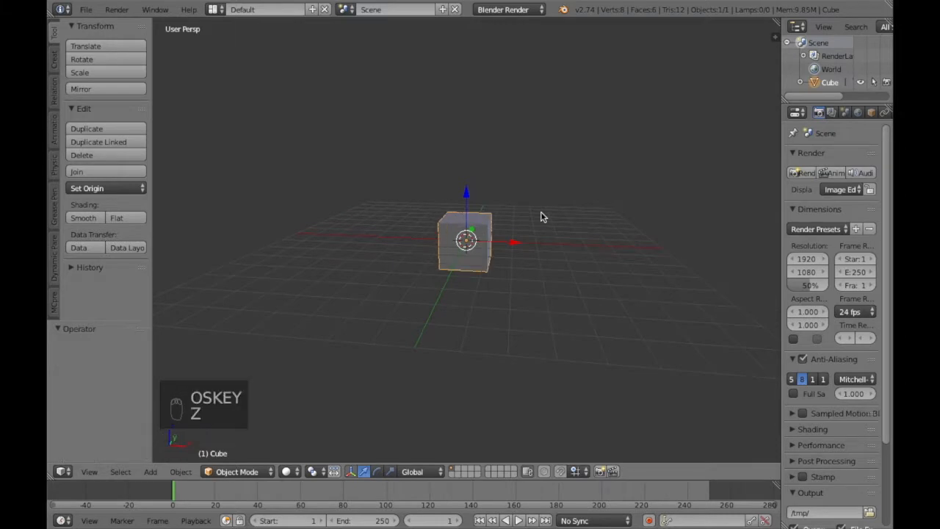
Scale the cube uniformly by a factor of 0.5.
text(s.5)
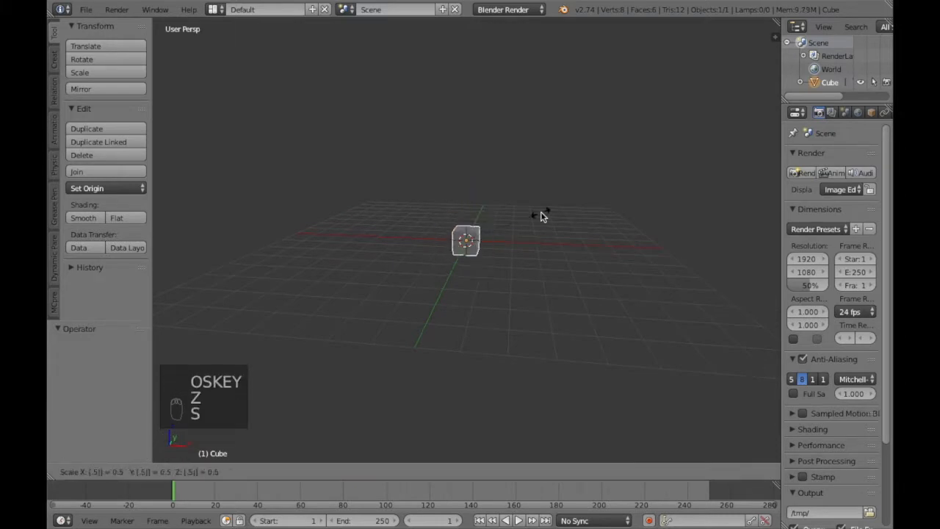
key(Return)
middle_drag(542, 217, 542, 217)
Enter Edit Mode on the cube, deselect everything and select only its four top vertices with an enlarged Circle Select.
key(Tab)
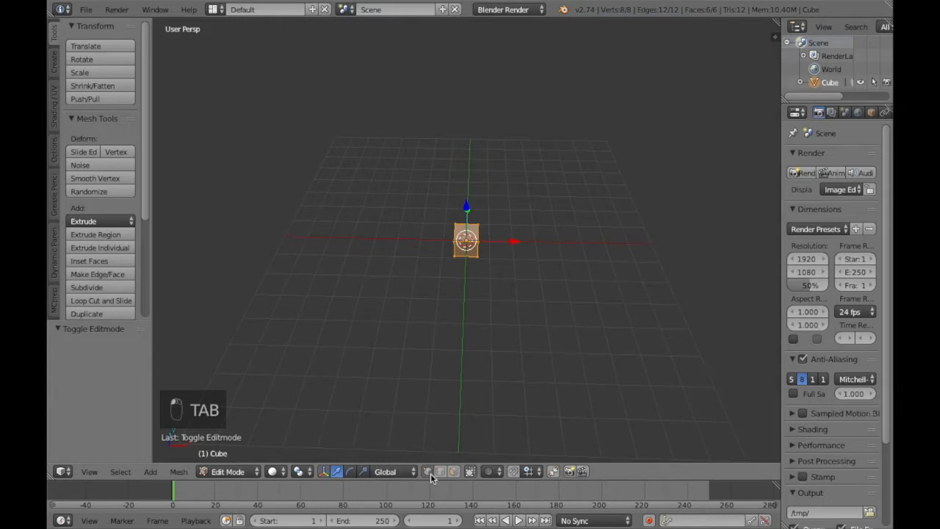
key(a)
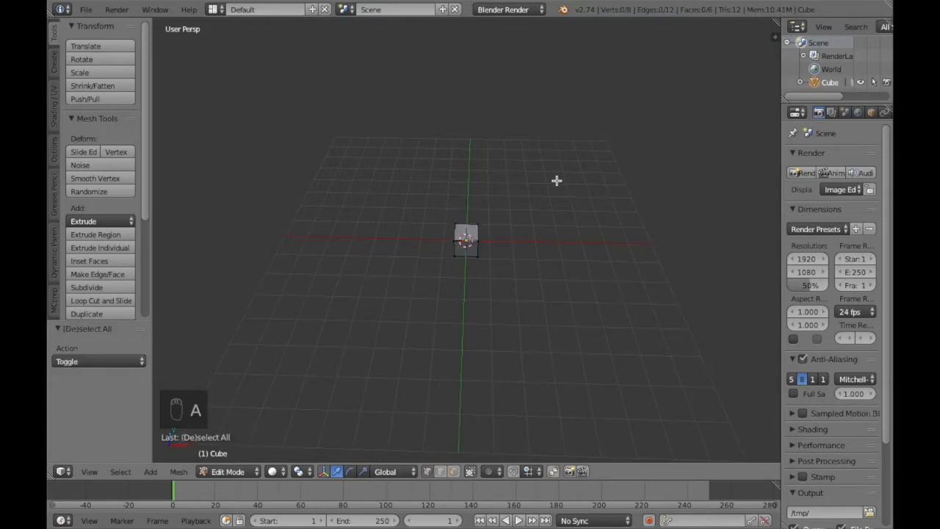
middle_drag(494, 244, 494, 242)
key(c)
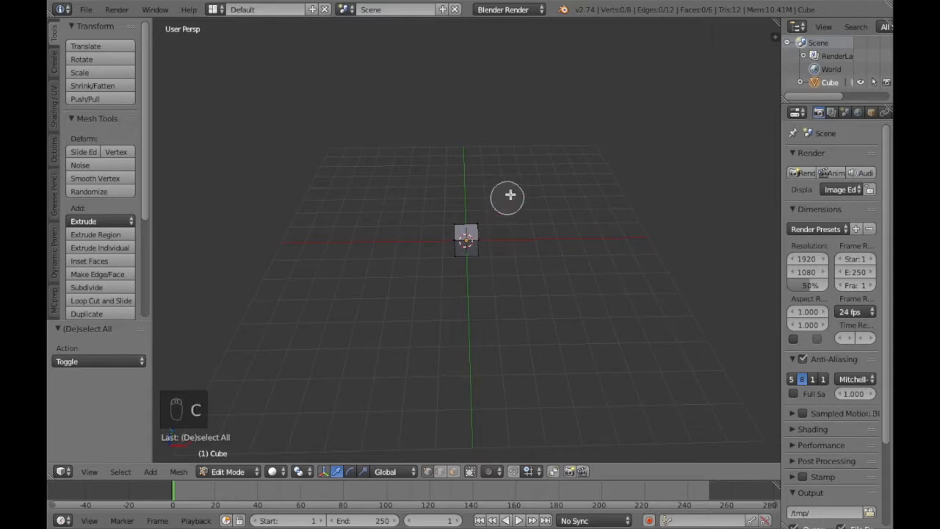
scroll(509, 195, down, 5)
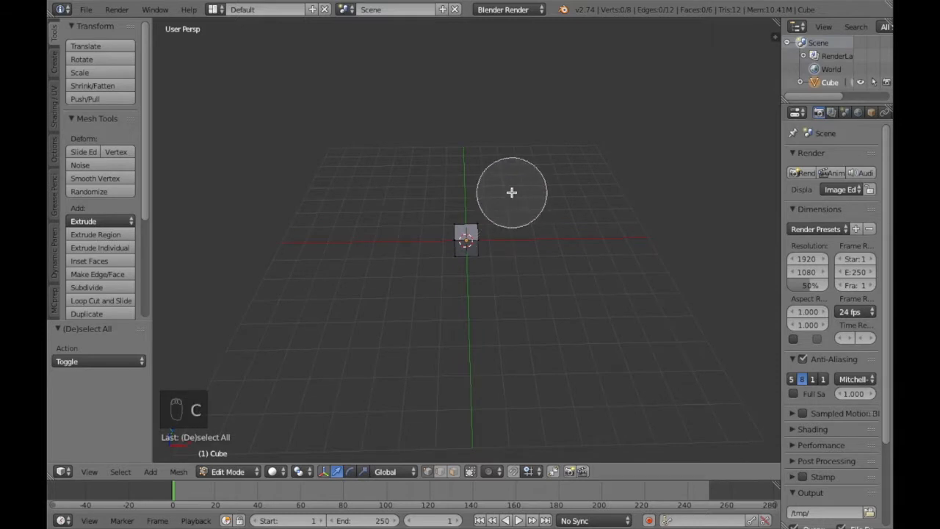
scroll(512, 193, down, 6)
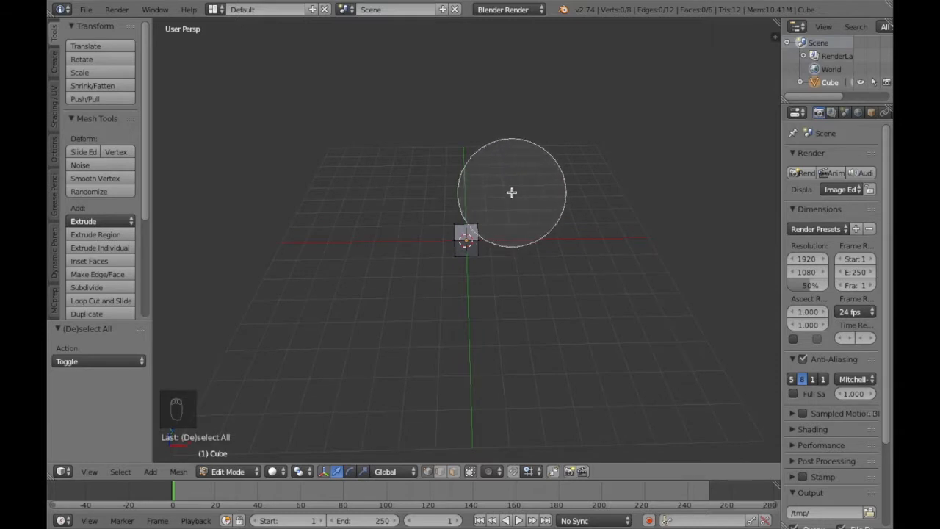
scroll(511, 192, up, 5)
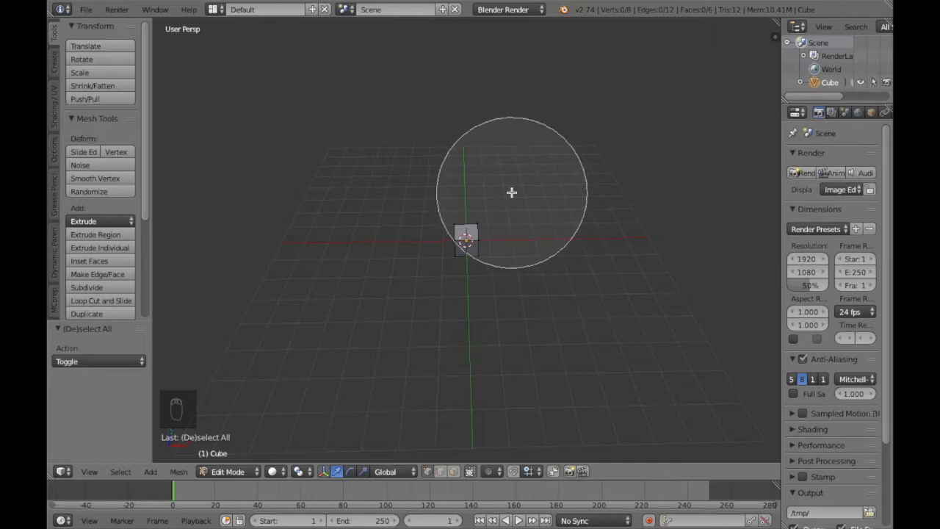
scroll(511, 193, up, 1)
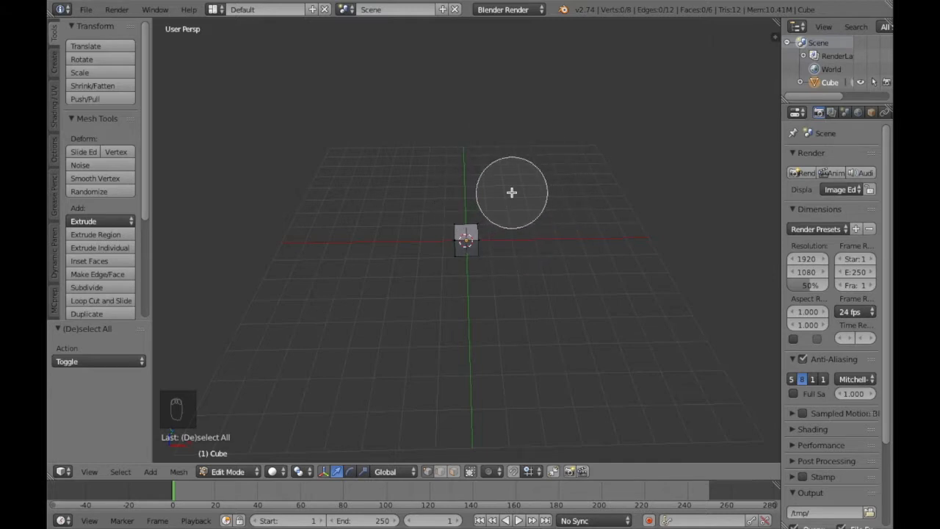
scroll(512, 193, down, 5)
scroll(512, 191, up, 2)
scroll(514, 235, up, 8)
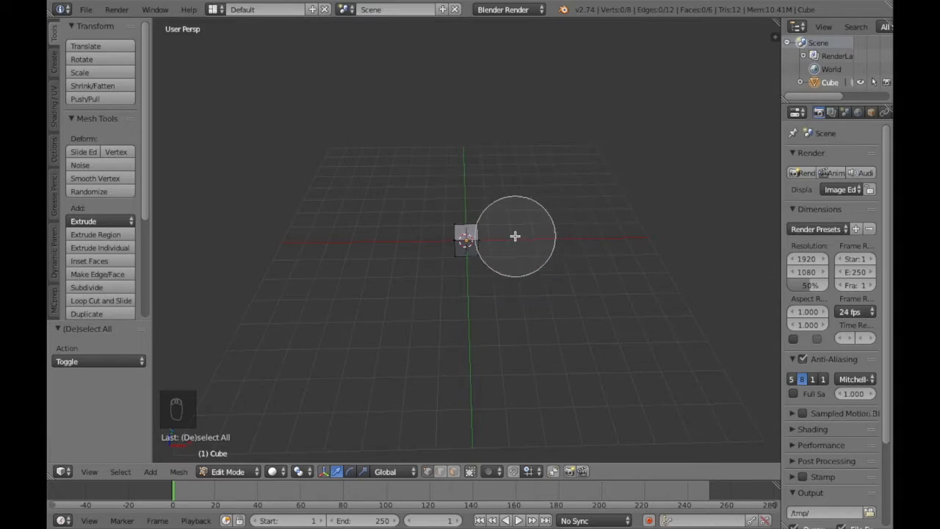
click(453, 223)
drag(482, 225, 456, 241)
right_click(456, 241)
Examine the cube's selected top vertices from several sides.
scroll(456, 241, left, 10)
scroll(456, 241, left, 3)
scroll(456, 241, down, 5)
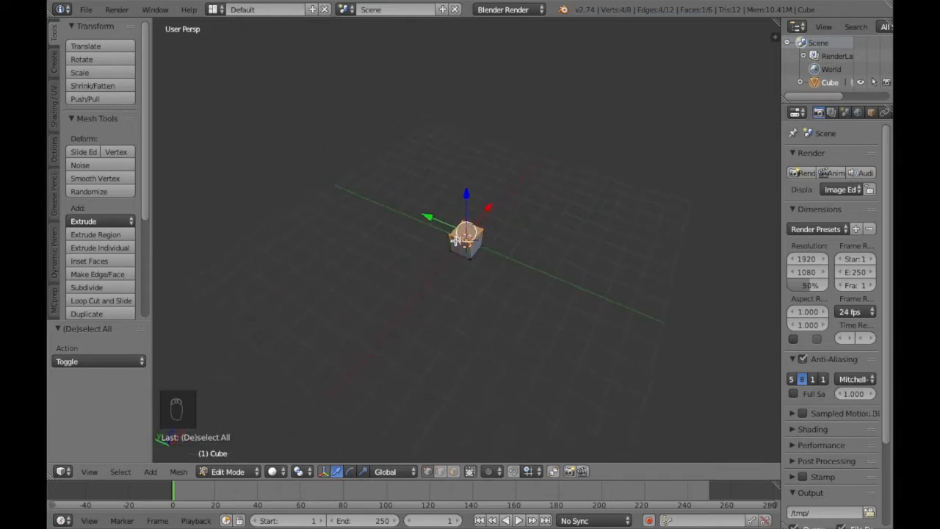
scroll(458, 247, left, 10)
scroll(458, 248, left, 10)
scroll(458, 248, up, 4)
scroll(457, 247, left, 5)
scroll(458, 247, left, 3)
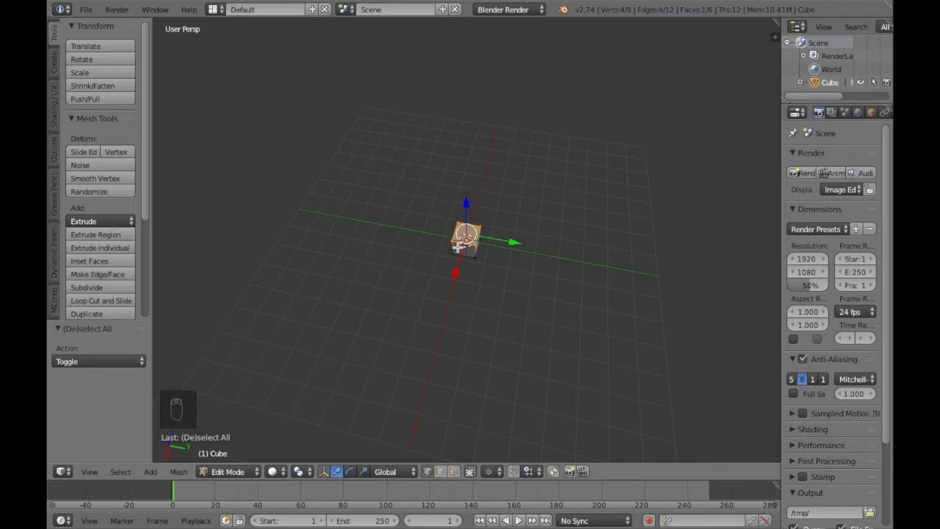
Show the cube in the front orthographic view.
key(KP_5)
key(KP_1)
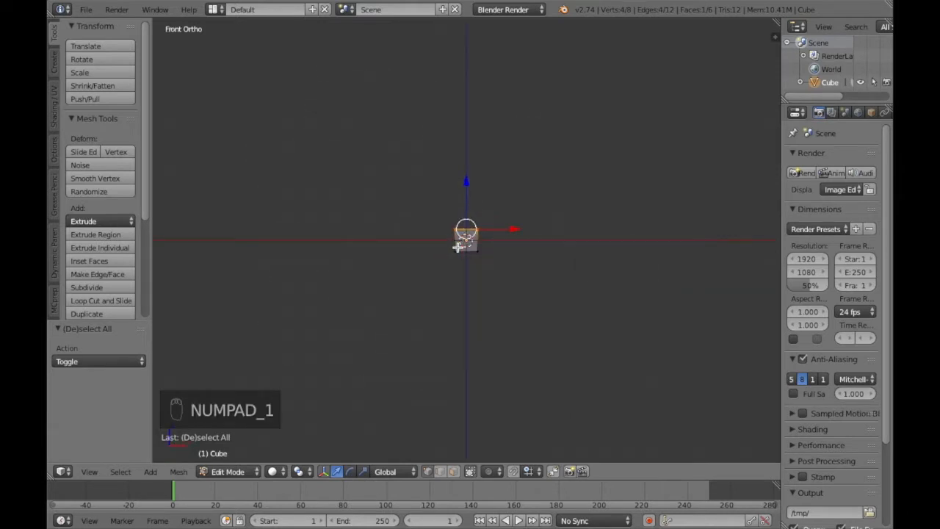
scroll(458, 248, down, 1)
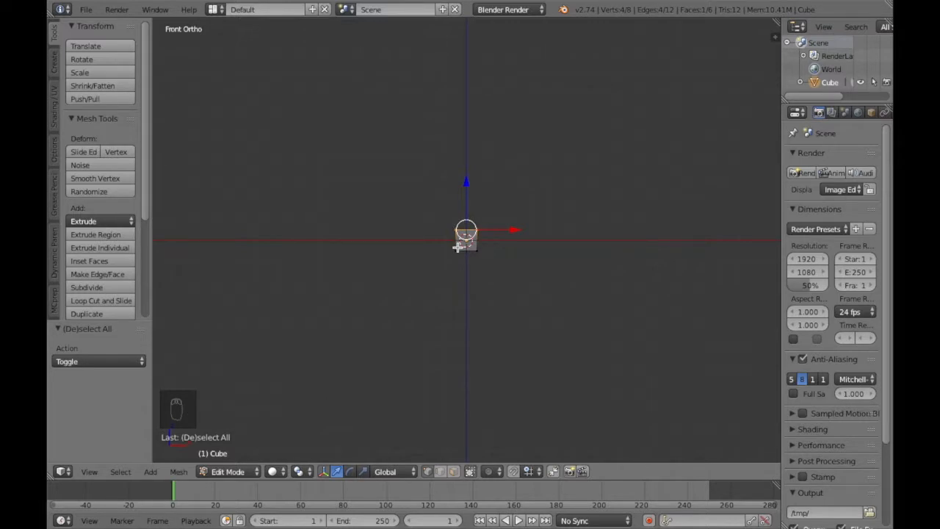
key(e)
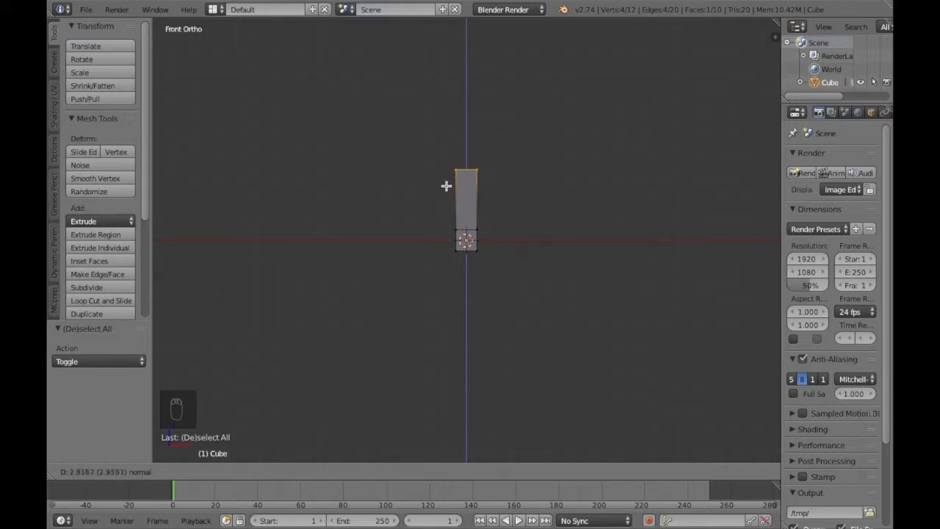
right_click(445, 218)
key(super+z)
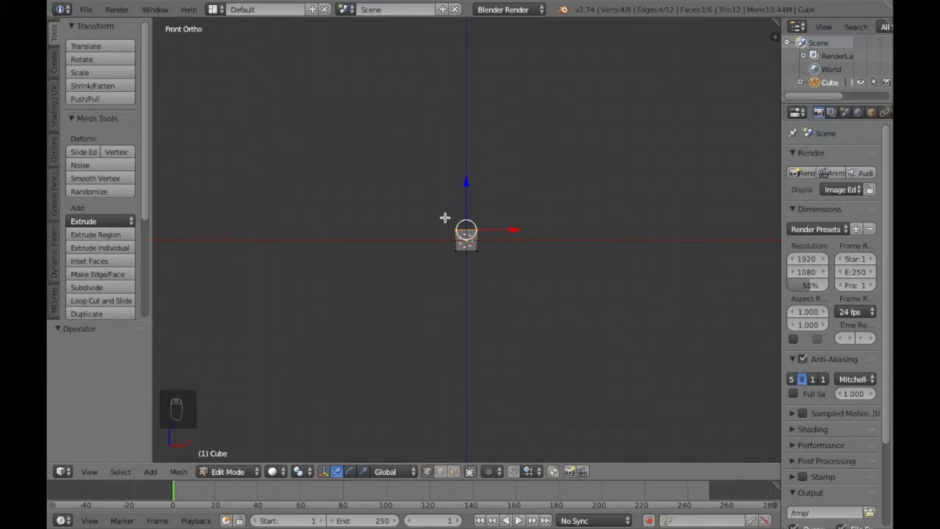
Extrude the cube's top face upward four times by 1 unit each to form a column.
key(e)
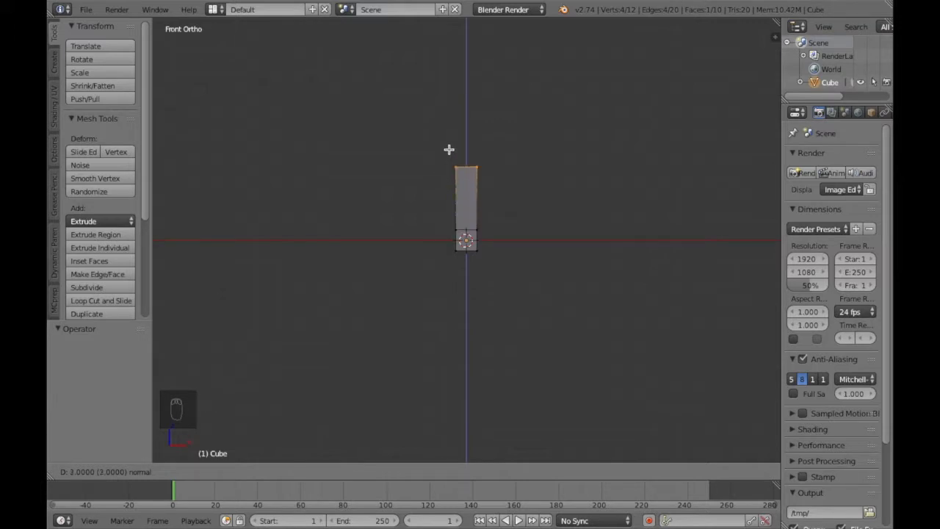
click(451, 206)
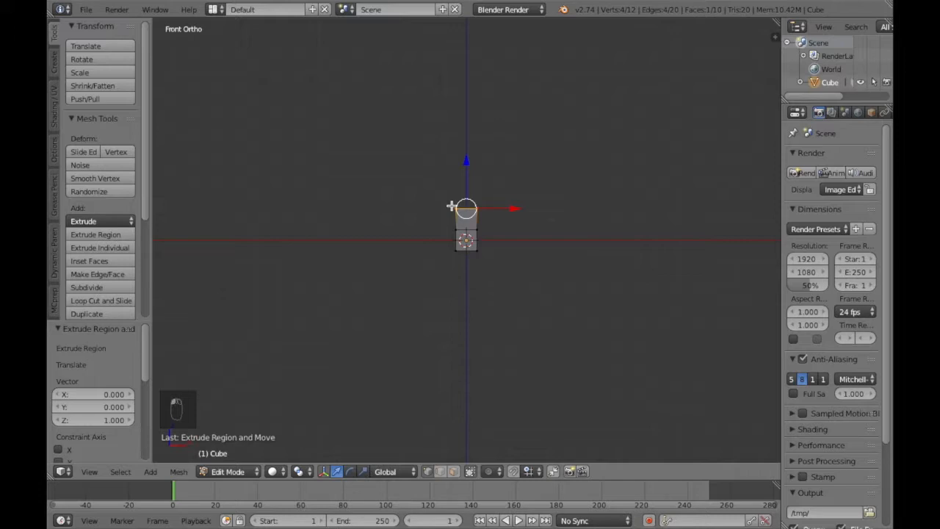
key(e)
click(452, 192)
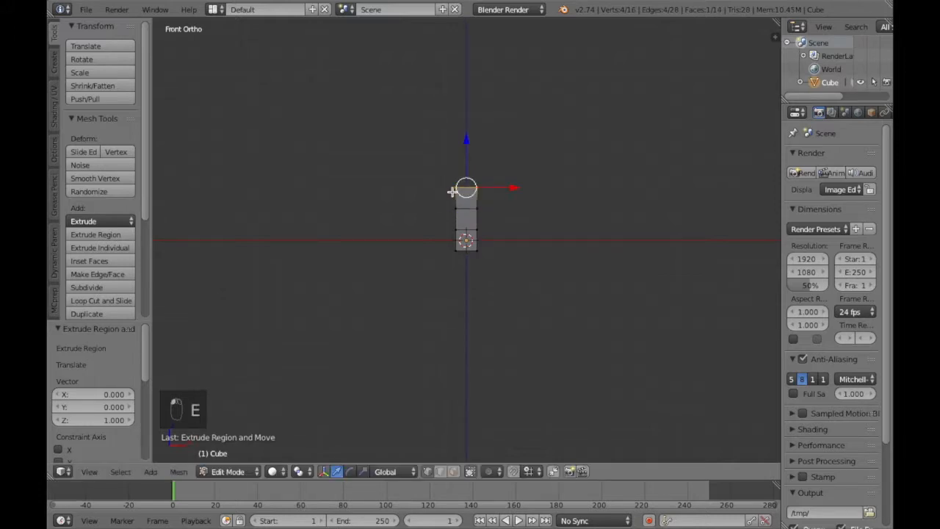
key(e)
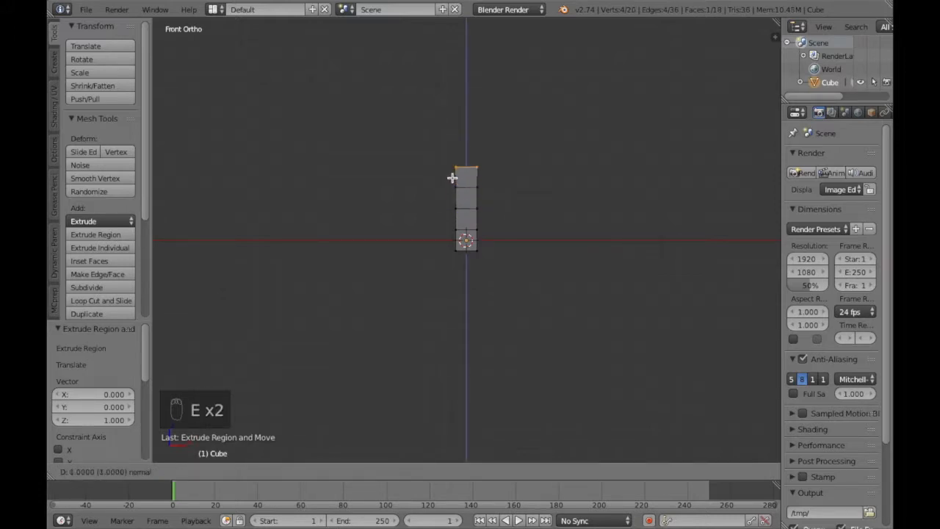
click(452, 177)
key(e)
click(451, 159)
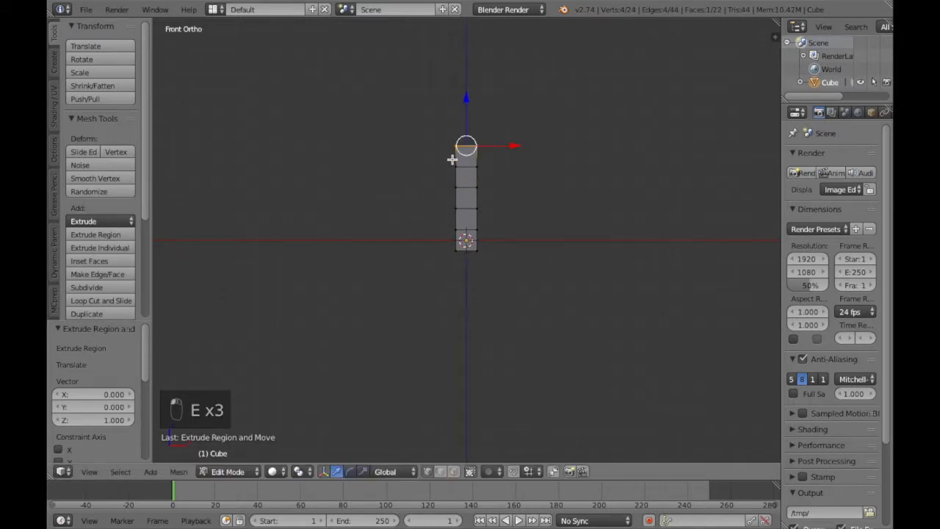
Undo the last upward extrusion and redo it.
middle_drag(510, 166, 510, 168)
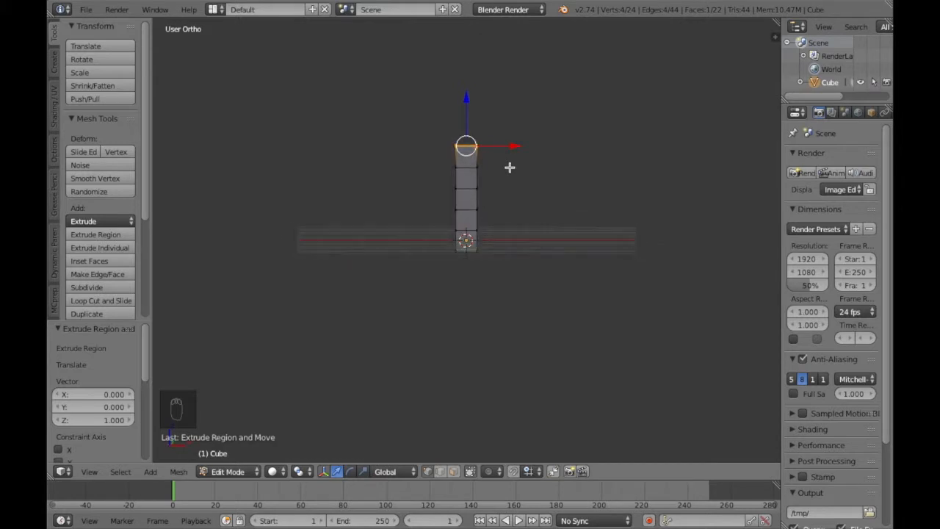
key(super+z)
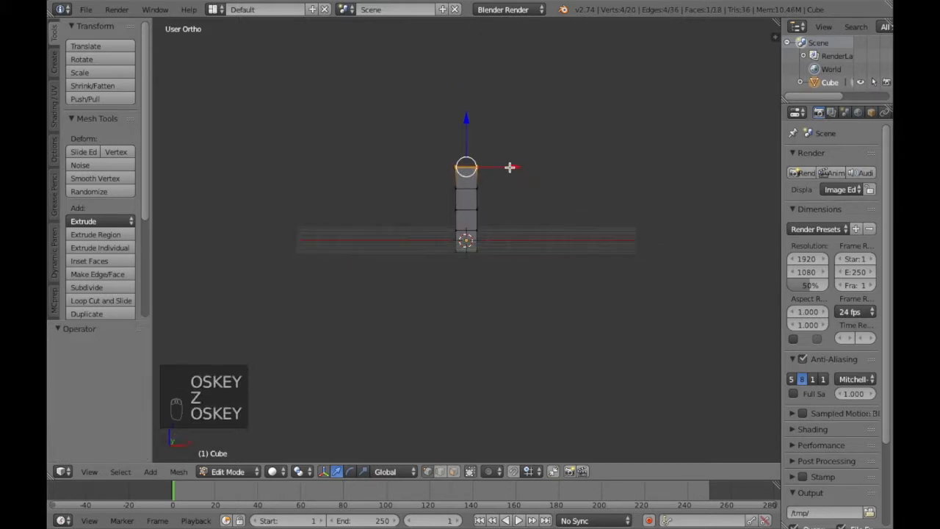
key(super+shift+z)
Deselect everything and select only the four vertices of the topmost segment's side face along positive X with Circle Select.
middle_drag(510, 167, 474, 154)
key(a)
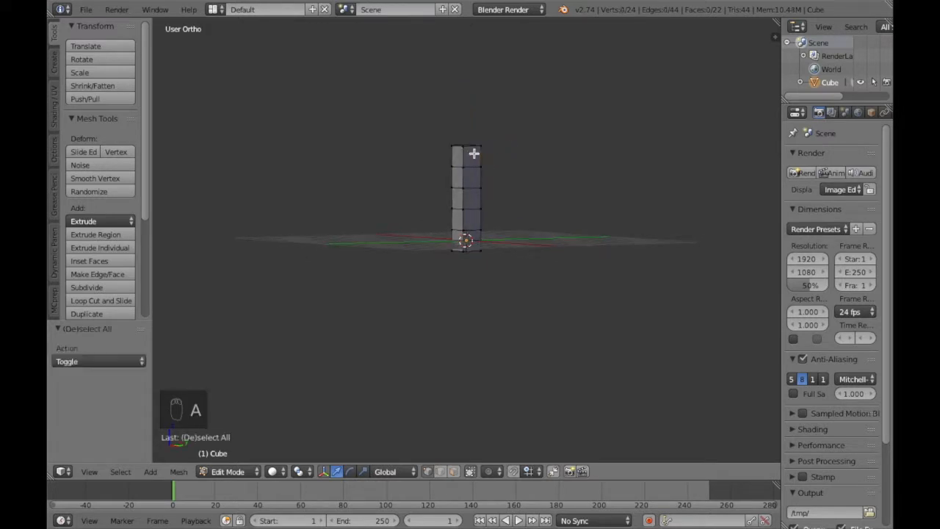
key(c)
click(467, 150)
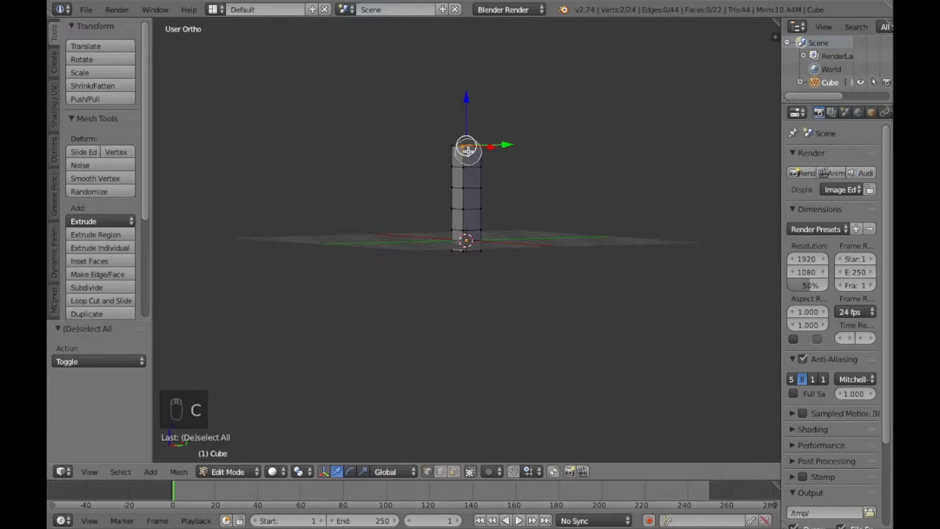
key(a)
middle_drag(467, 150, 468, 151)
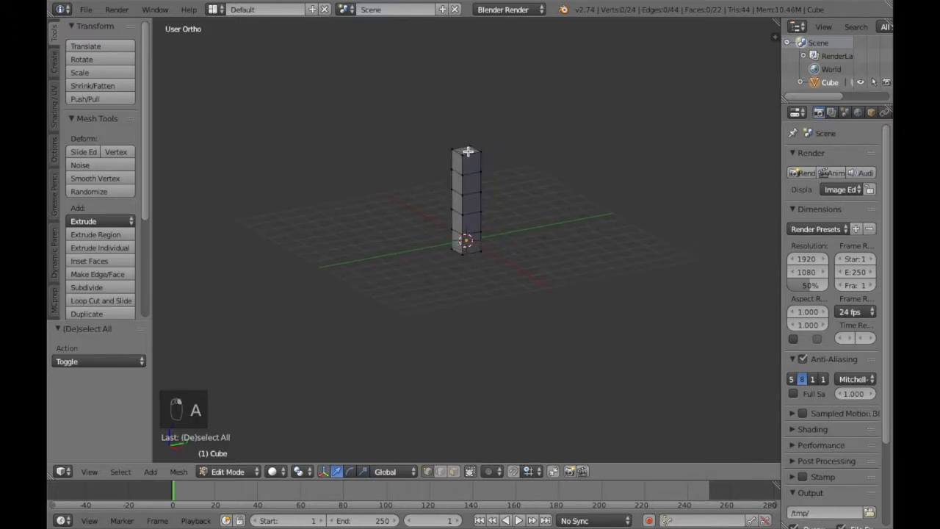
key(c)
click(465, 154)
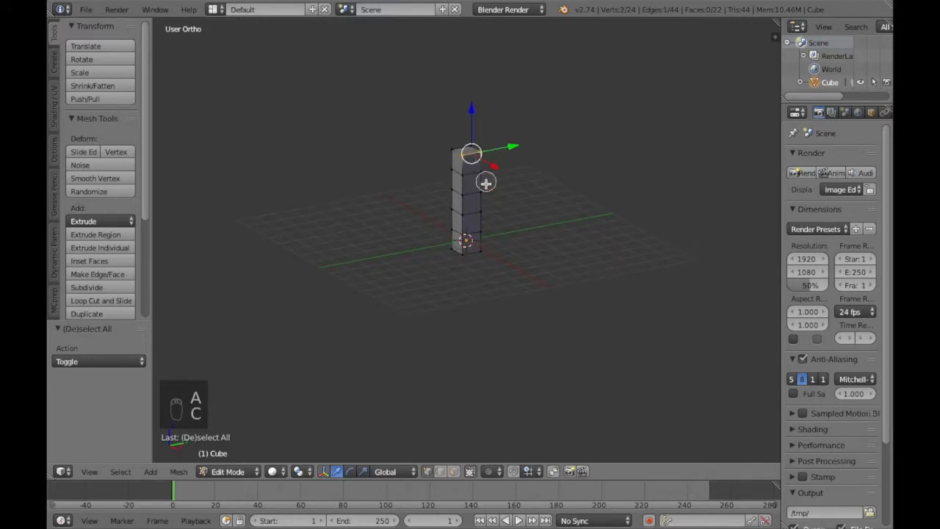
click(470, 173)
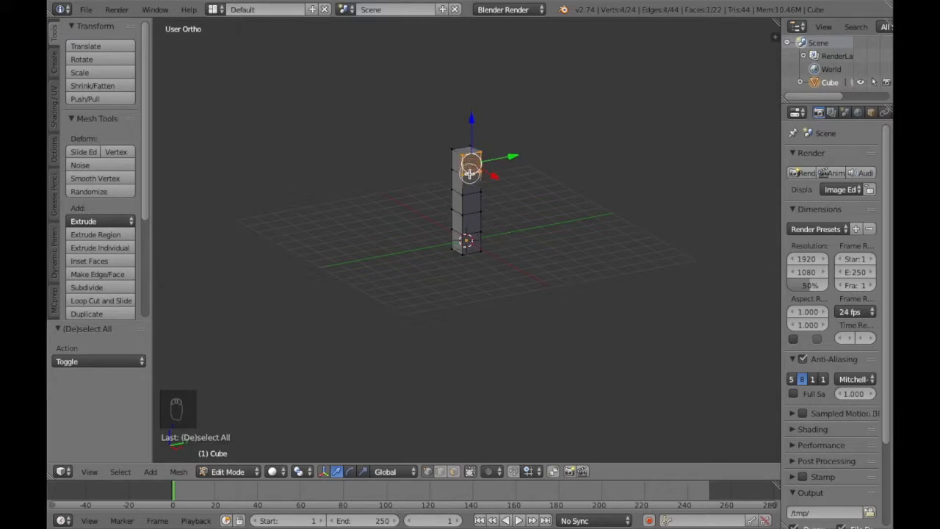
right_click(470, 174)
In the front view, extrude the selected side face along positive X twice by 1 unit each.
key(KP_1)
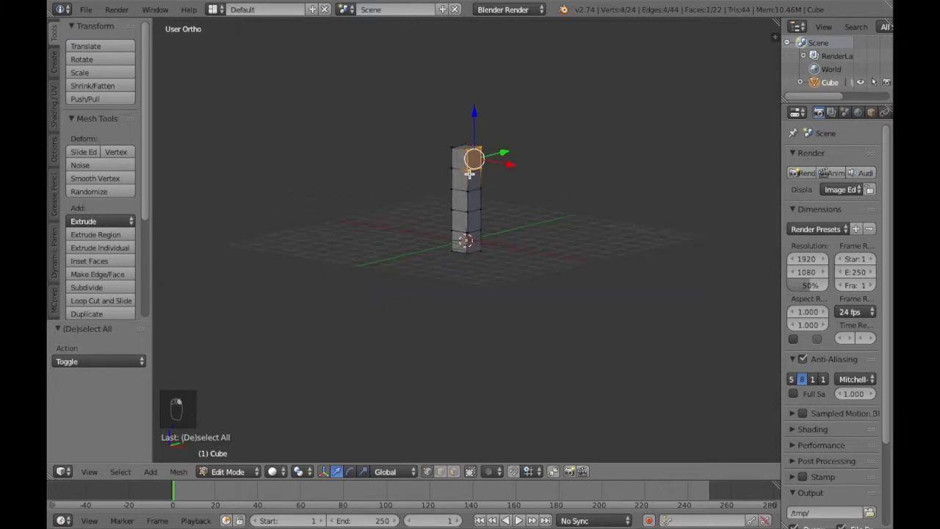
key(e)
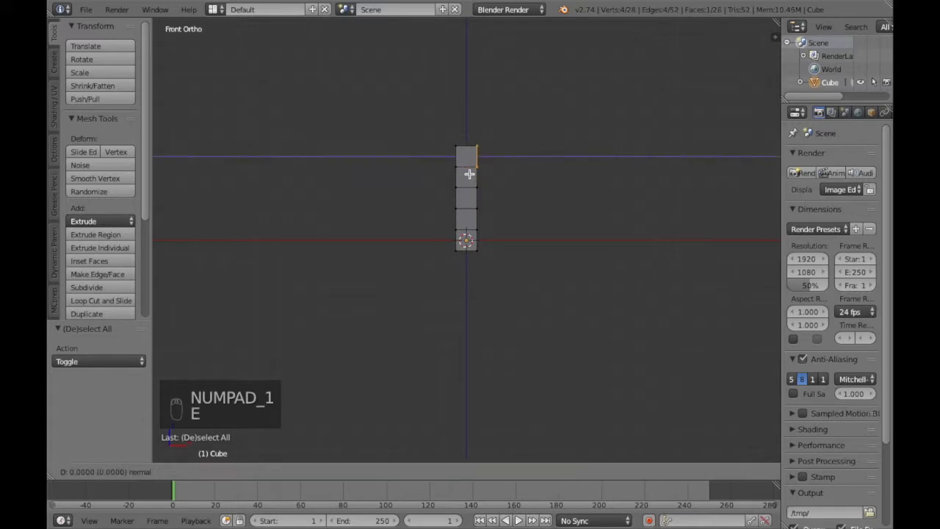
click(483, 174)
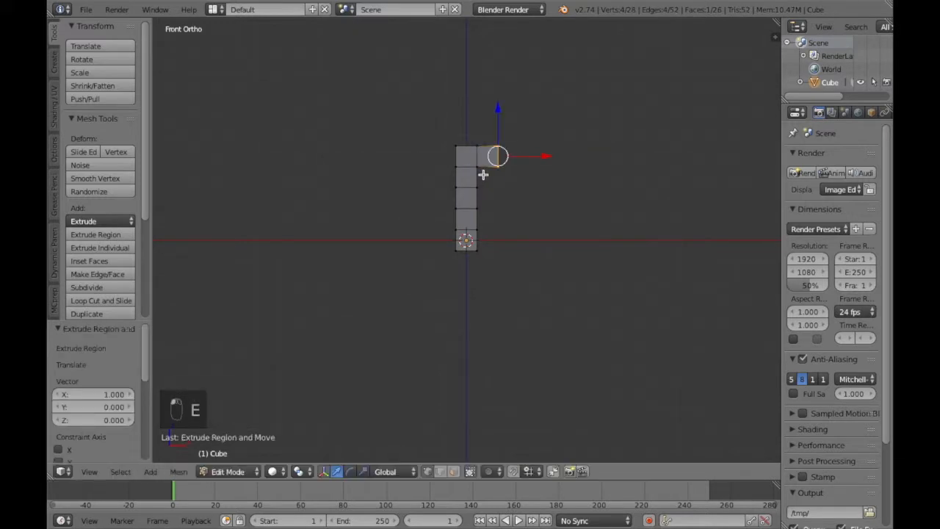
key(e)
click(496, 174)
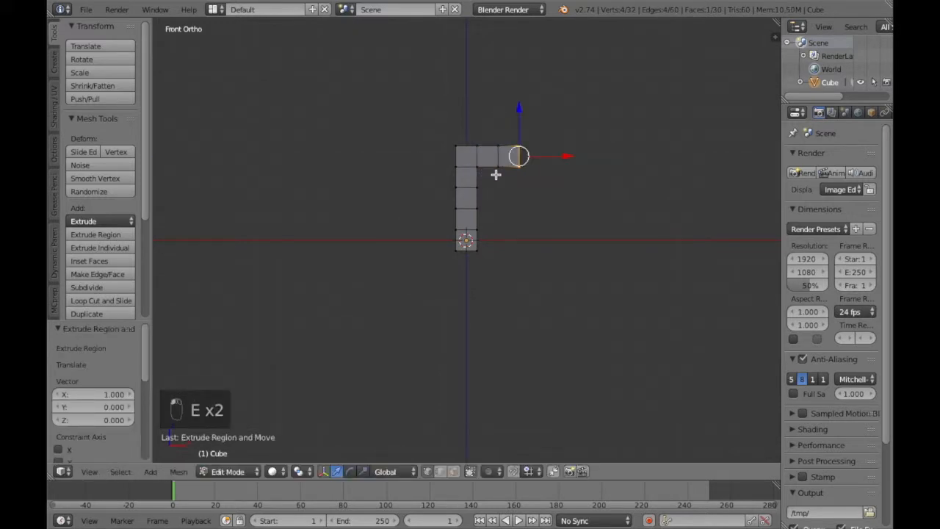
Try to select the four underside vertices of the horizontal arm's outermost segment one by one.
middle_drag(496, 174, 496, 175)
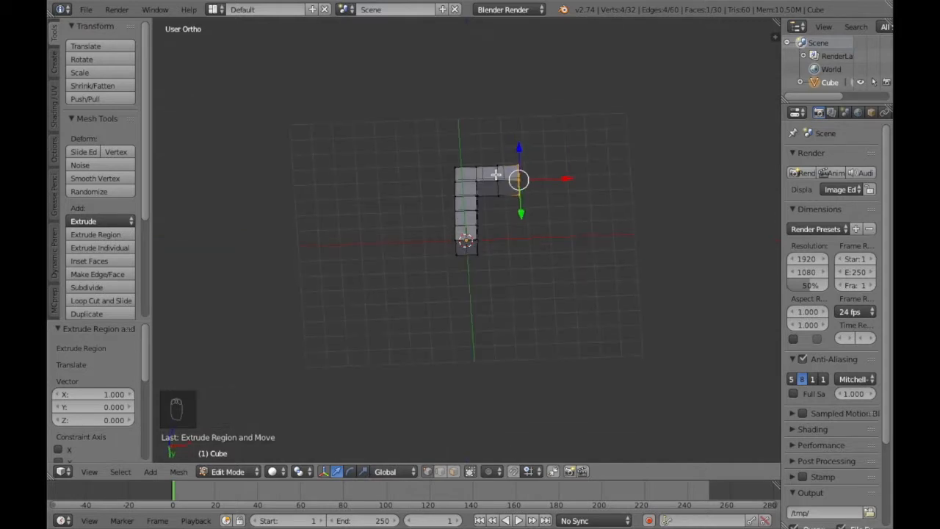
key(a)
right_click(497, 180)
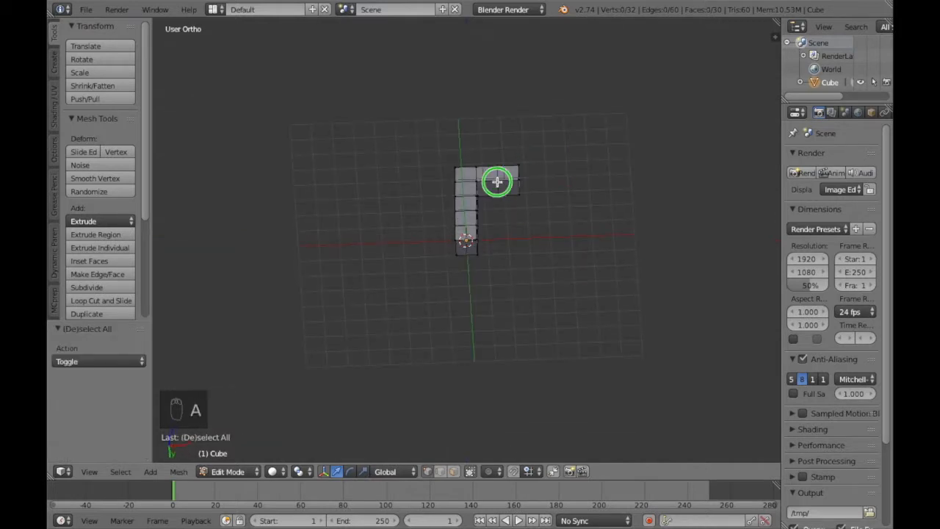
shift+right_click(518, 181)
shift+right_click(518, 192)
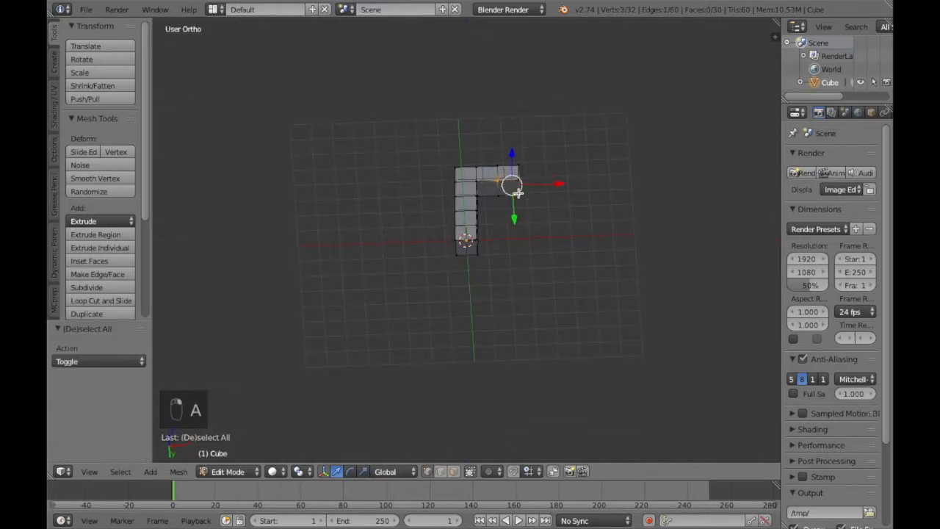
shift+right_click(504, 193)
Try to extrude the selected vertices at the arm's end downward four times by 1 unit each in the front view.
middle_drag(504, 193, 503, 194)
key(KP_1)
key(e)
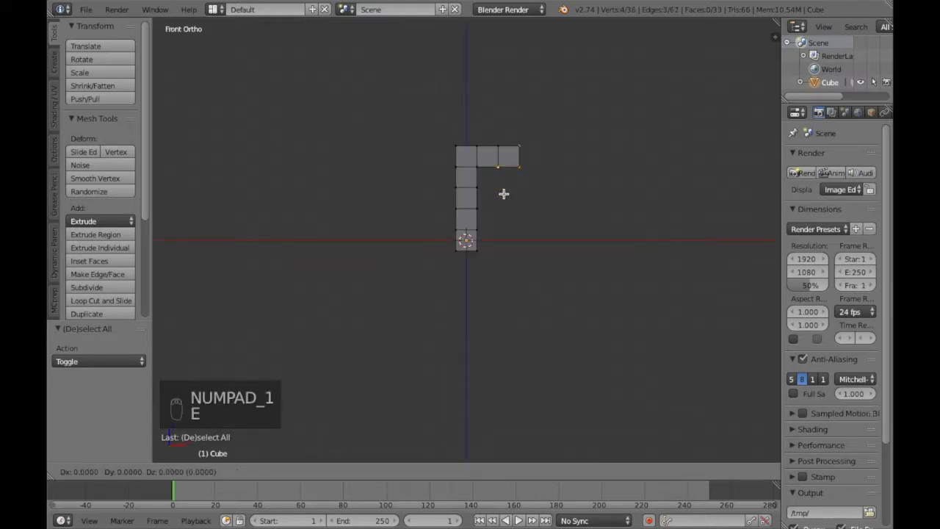
click(502, 211)
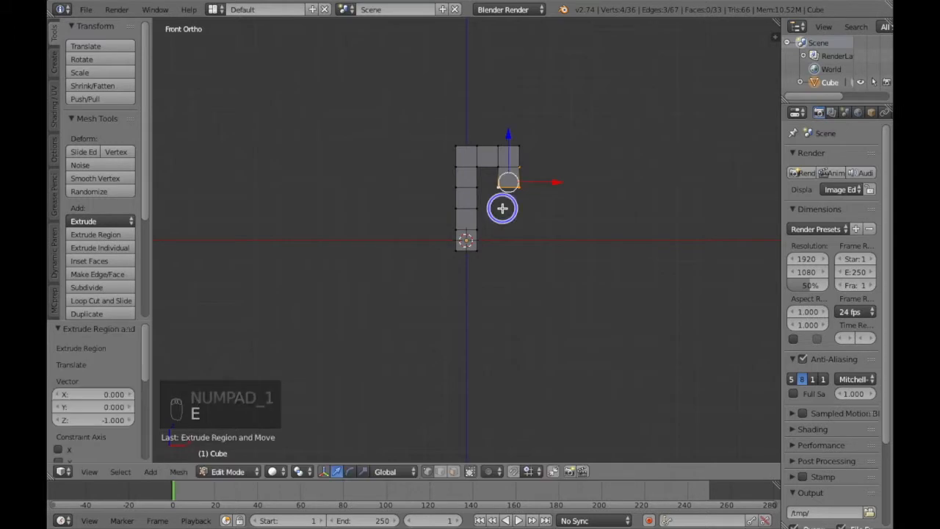
key(e)
click(502, 224)
key(e)
click(500, 237)
key(e)
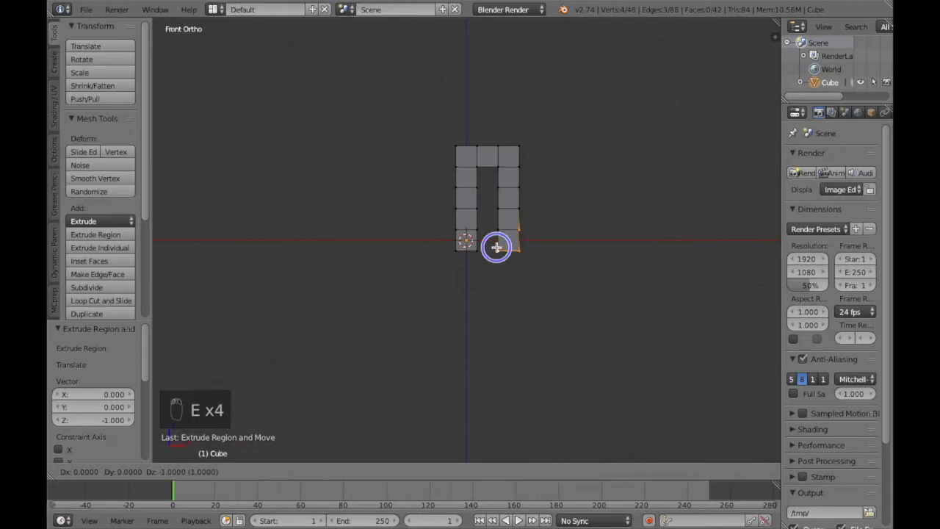
click(496, 247)
Deselect everything and Circle Select the top face of the middle segment between the two legs.
key(a)
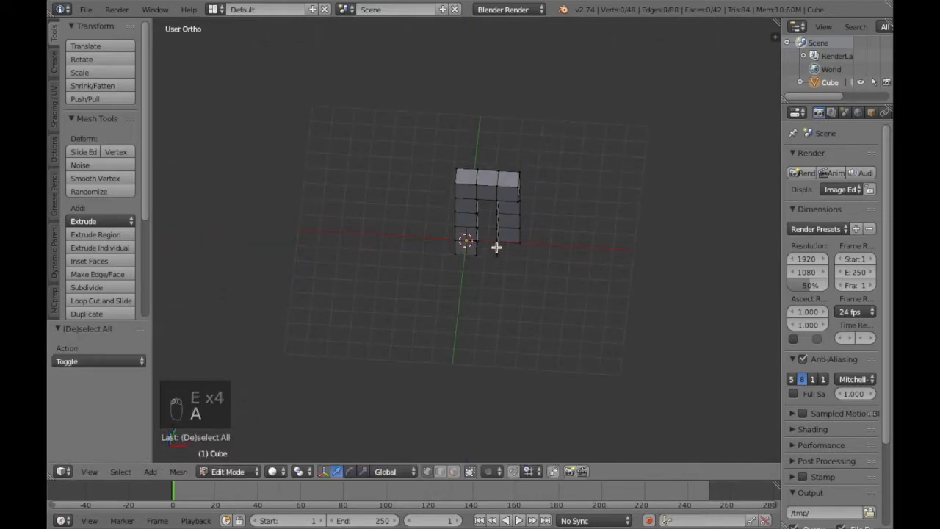
key(c)
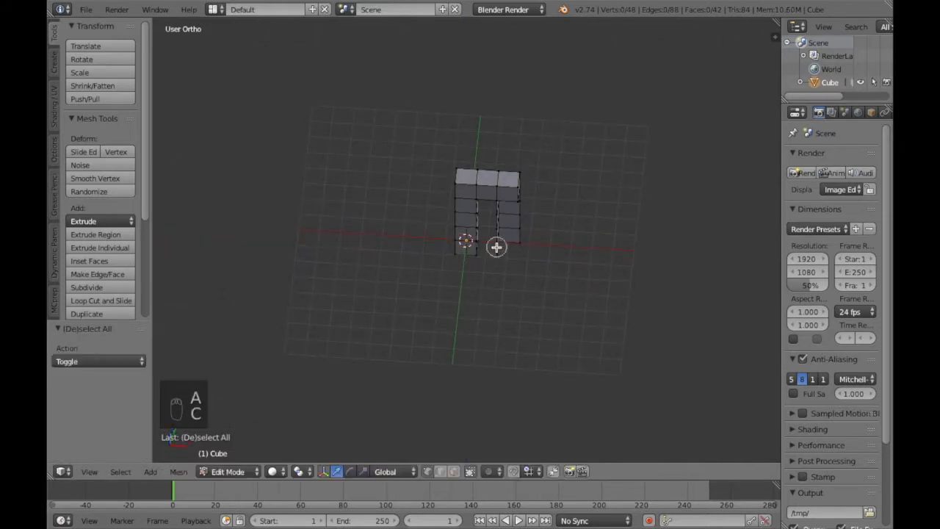
click(488, 178)
right_click(490, 177)
middle_drag(490, 178, 490, 177)
Undo the top face selection and all four downward extrusions of the second leg.
key(super+z)
key(super+z)
key(super+z)
key(super+z)
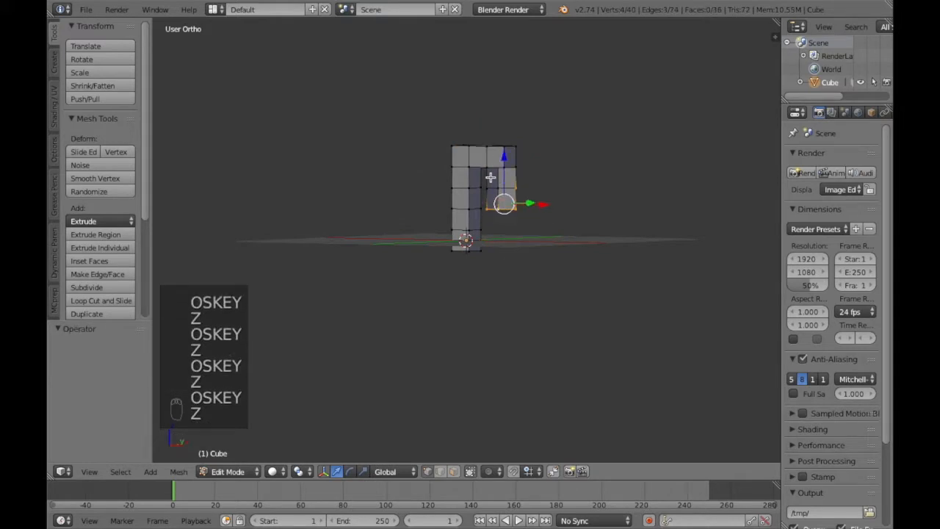
middle_drag(491, 177, 491, 177)
key(super+z)
key(super+z)
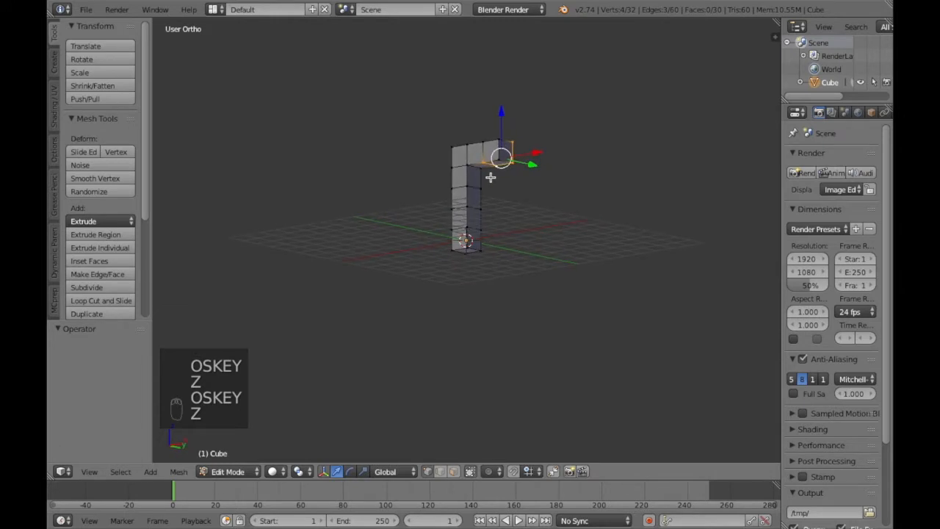
Deselect everything and select the four corner vertices of the outermost arm segment's bottom face.
key(a)
right_click(500, 158)
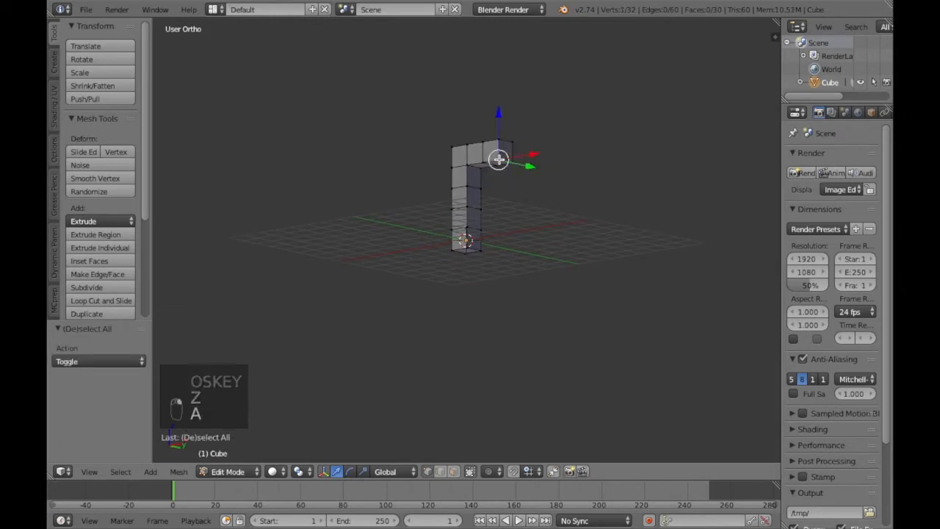
shift+right_click(485, 164)
shift+right_click(496, 162)
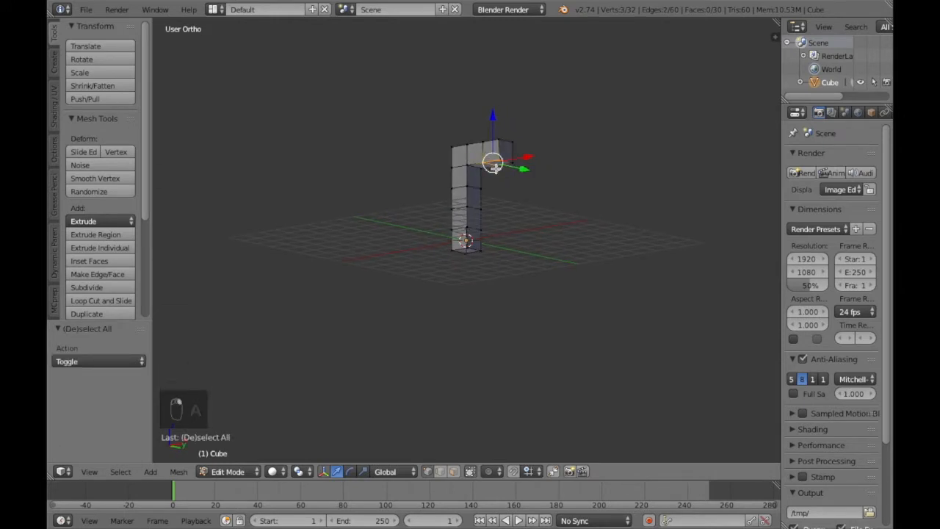
shift+right_click(511, 144)
middle_drag(535, 206, 535, 205)
In the front view, extrude the selected bottom face downward four times by 1 unit each to form the second leg.
key(KP_1)
key(e)
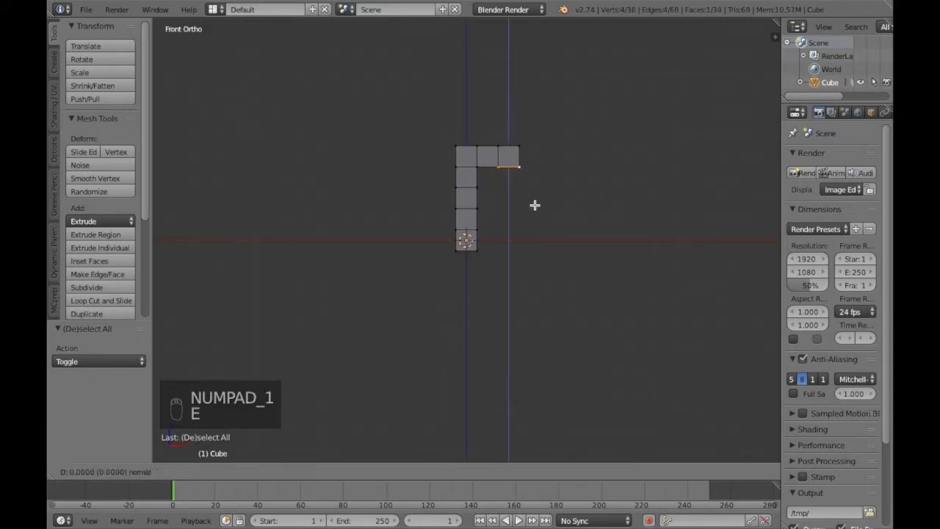
click(534, 219)
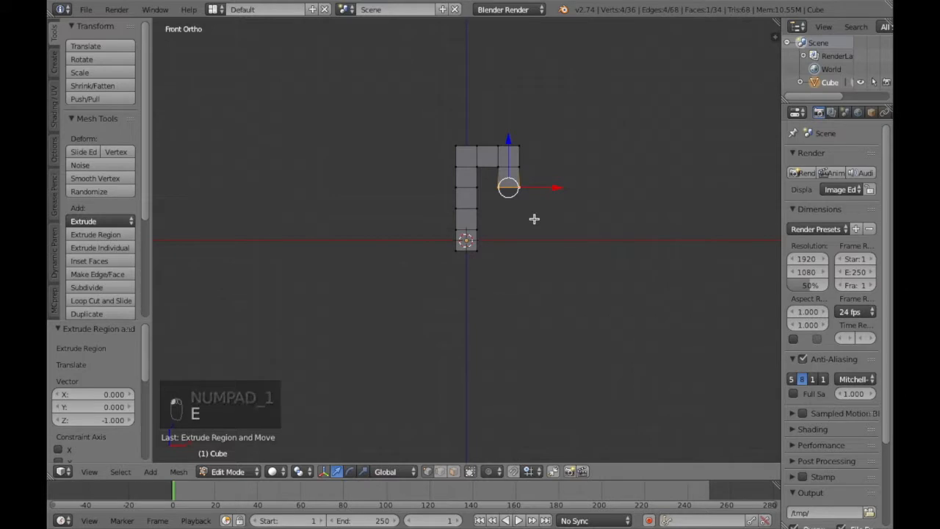
key(e)
key(e)
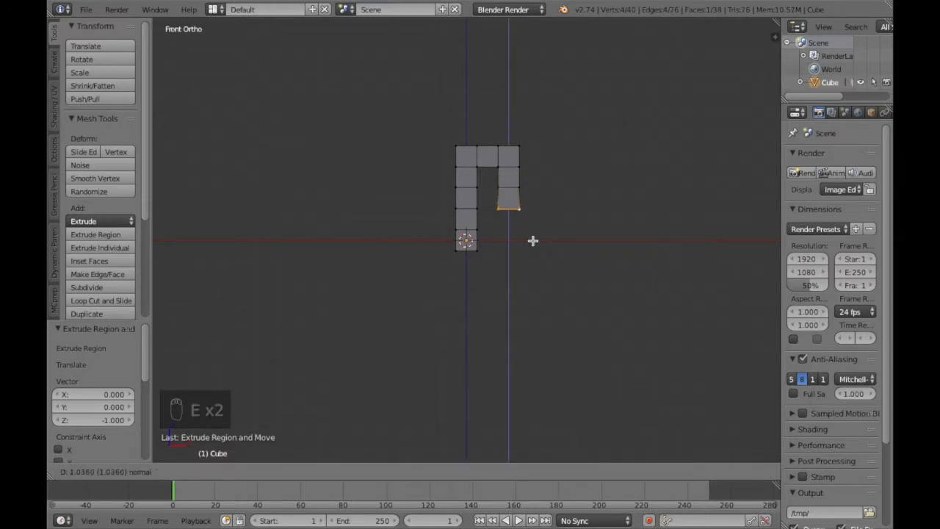
click(533, 241)
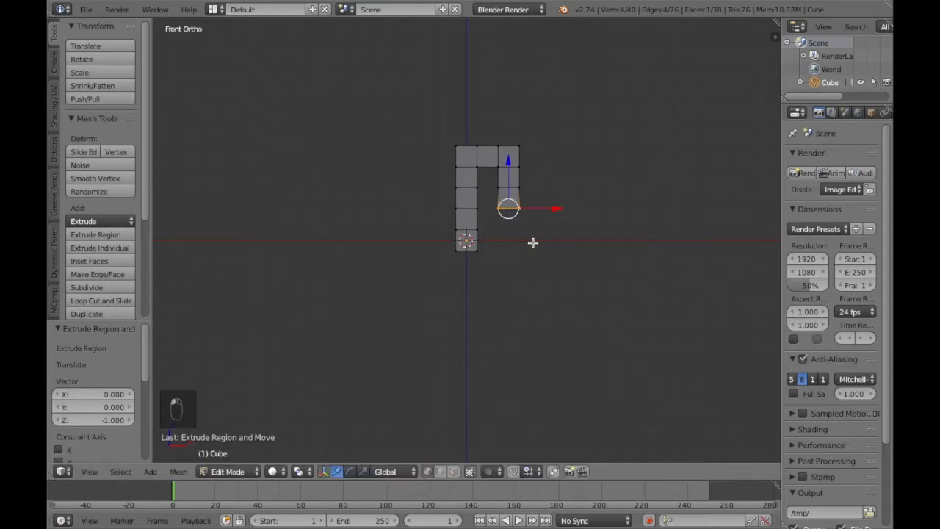
key(e)
click(529, 257)
key(e)
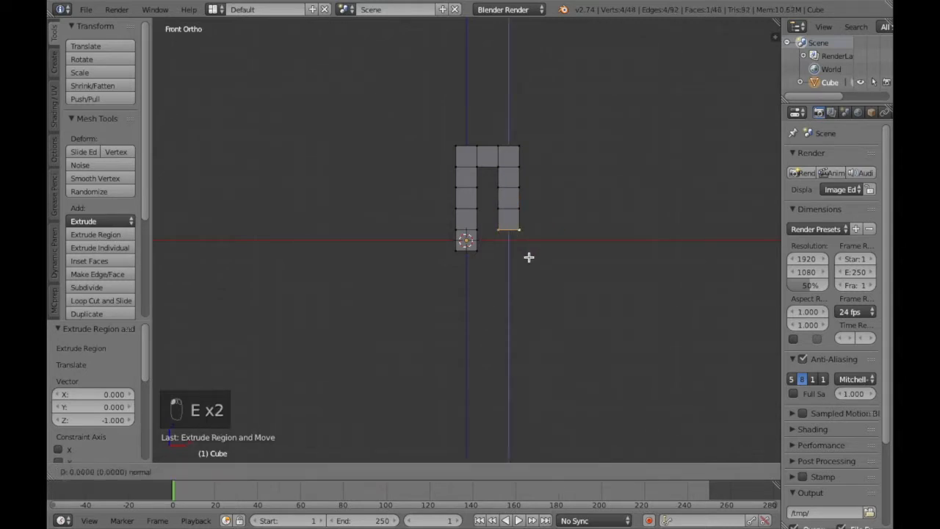
click(525, 273)
Deselect everything and select the top face of the middle segment between the legs with Circle Select.
middle_drag(524, 272, 525, 273)
key(a)
key(c)
click(487, 180)
right_click(487, 180)
In the front view, extrude the middle segment's top face upward by 2 units.
middle_drag(487, 180, 487, 180)
key(KP_1)
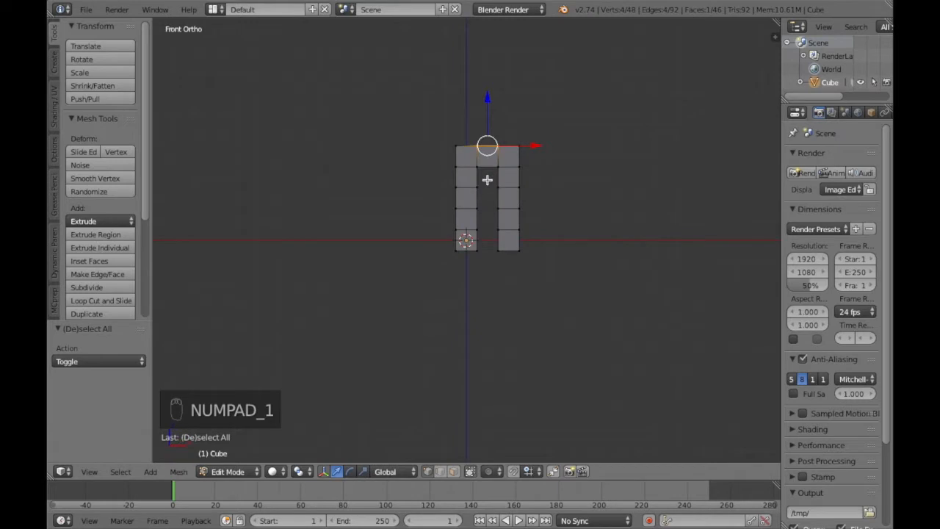
key(e)
click(484, 150)
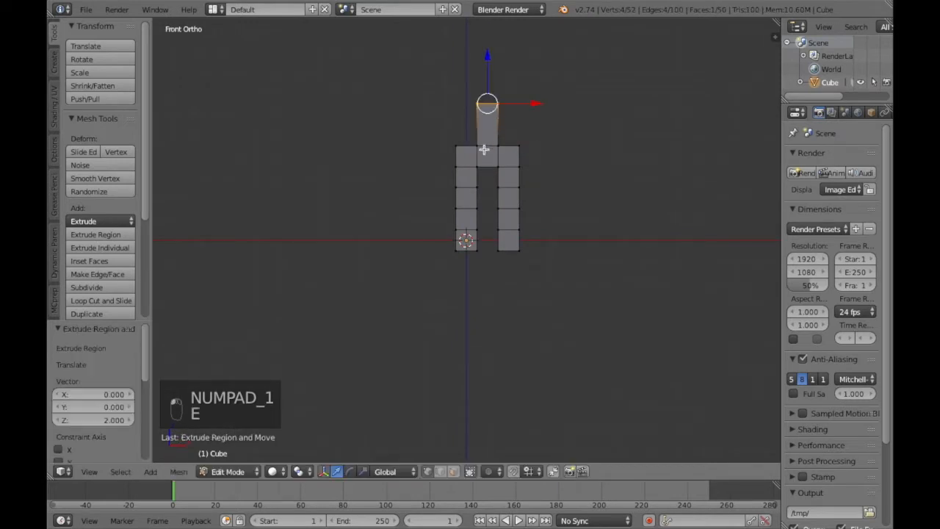
Undo the 2-unit extrusion and extrude the middle segment's top face upward five times by 1 unit each.
key(super+z)
key(e)
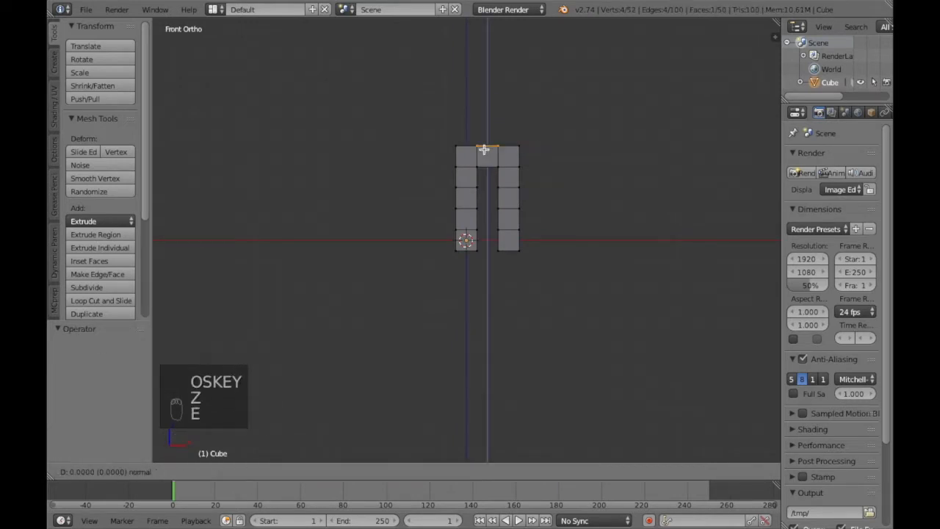
click(485, 127)
key(e)
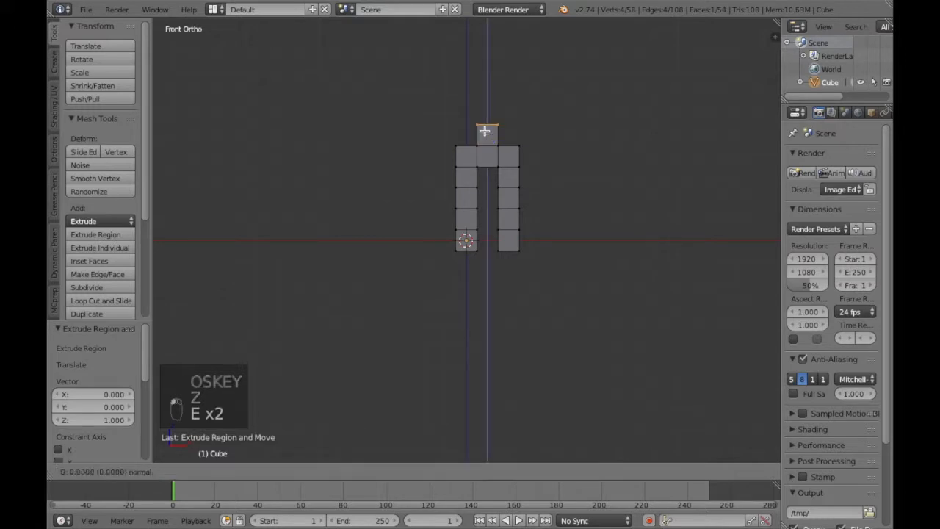
click(485, 116)
key(e)
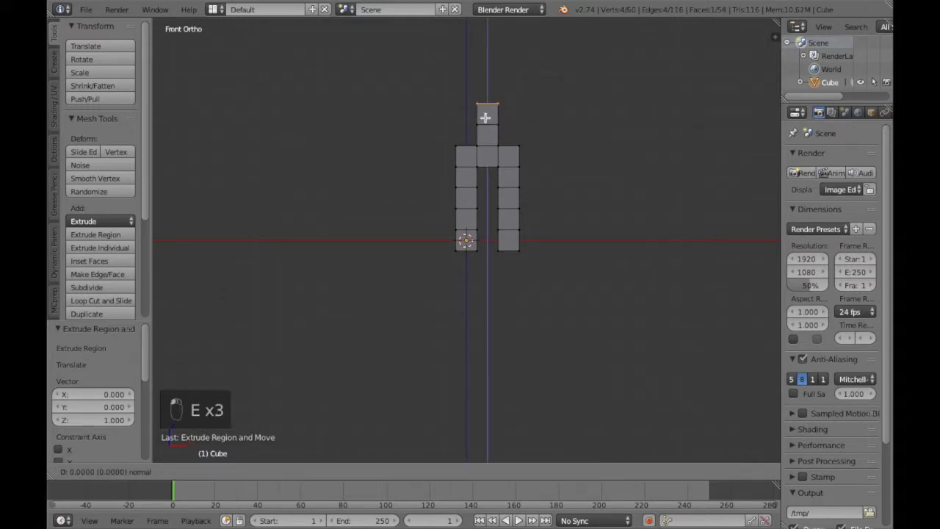
click(488, 95)
key(e)
click(489, 78)
key(e)
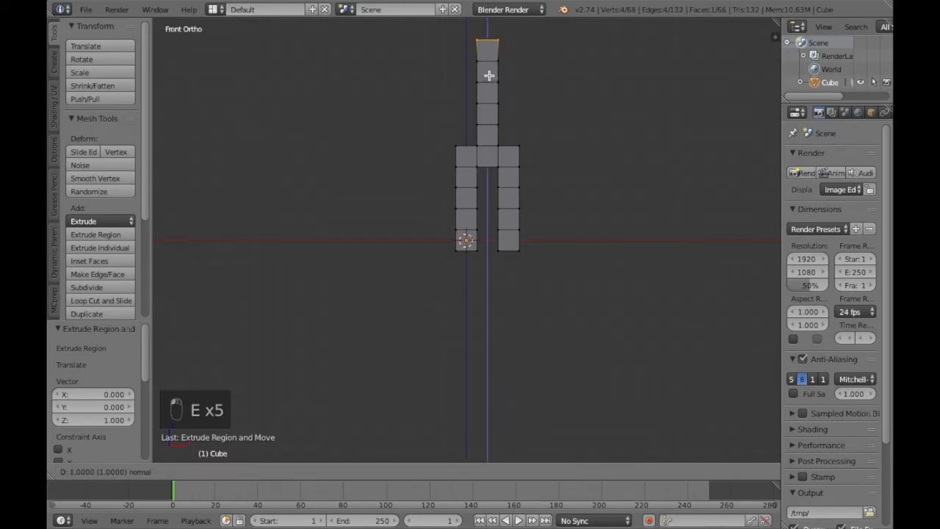
click(489, 75)
key(super+z)
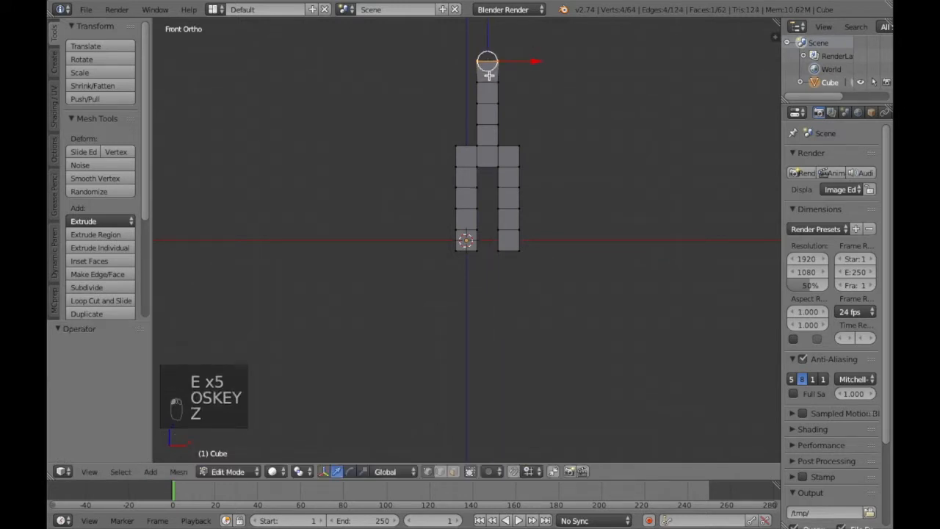
key(e)
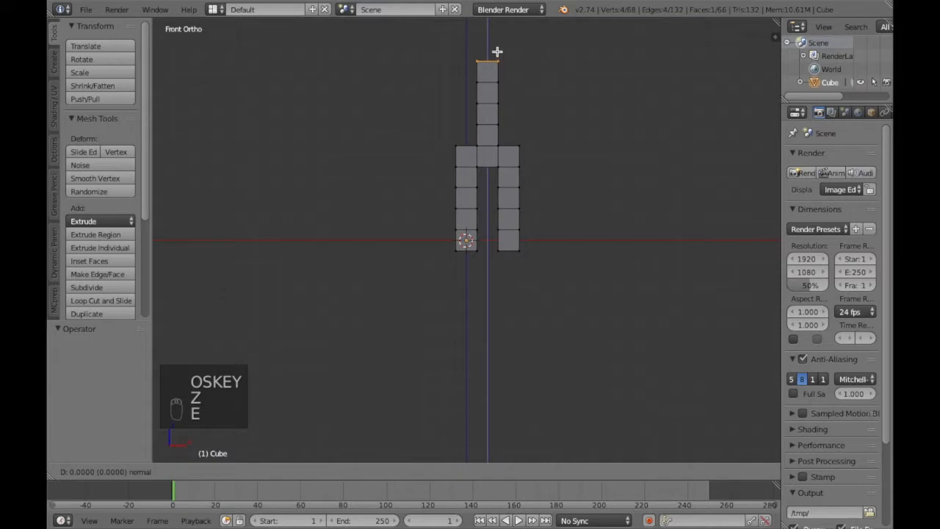
ctrl+click(499, 38)
Deselect everything and use Circle Select on the negative-X side face of the torso's second segment from the top.
scroll(506, 144, up, 3)
scroll(505, 143, left, 5)
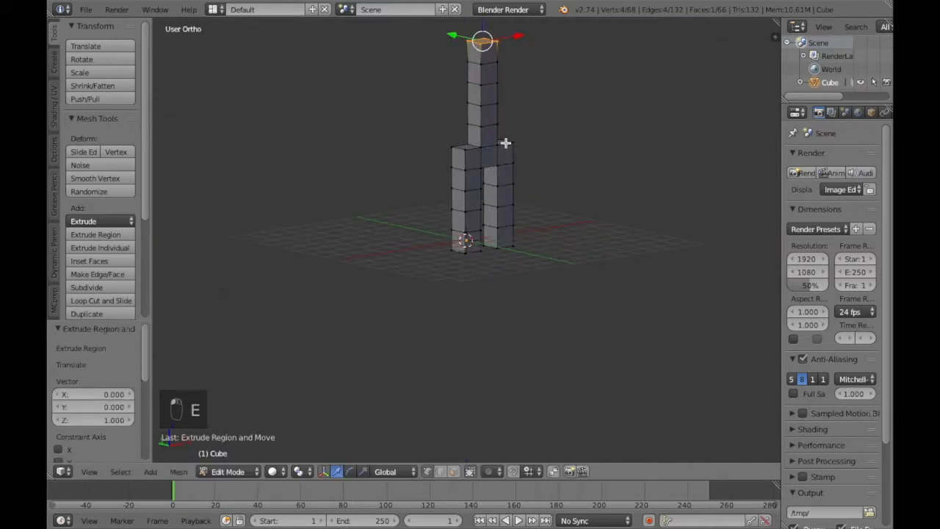
key(a)
scroll(505, 143, left, 5)
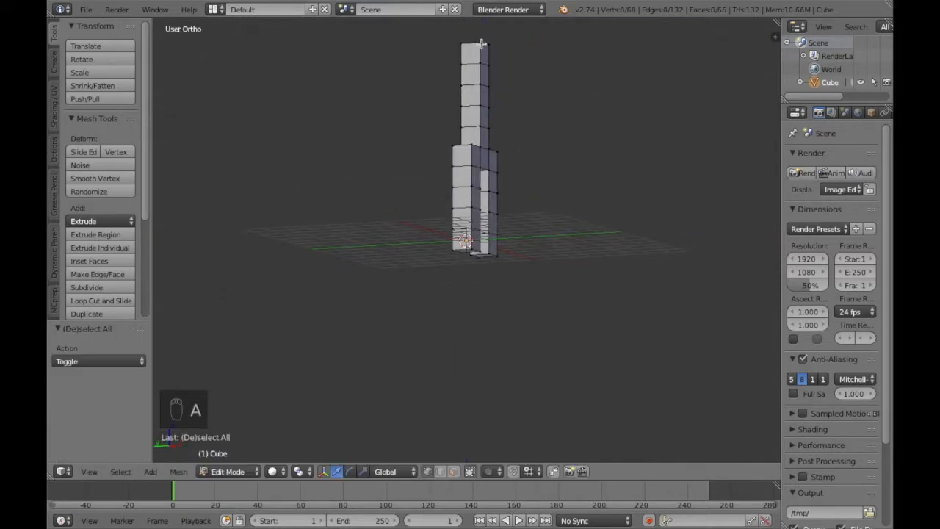
key(c)
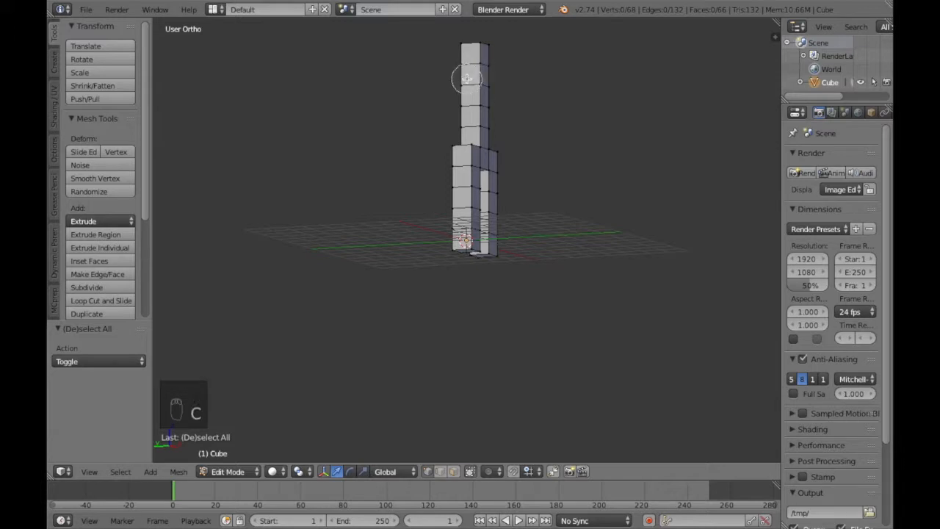
click(469, 75)
right_click(620, 116)
In the front view, extrude the selected side face outward along negative X four times by 1 unit each to form an arm.
scroll(619, 117, right, 5)
scroll(620, 117, right, 8)
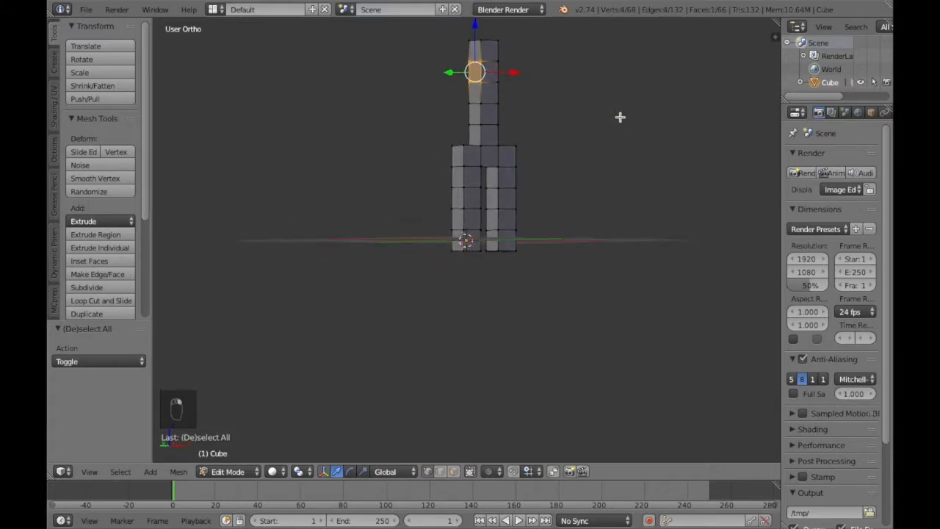
key(KP_1)
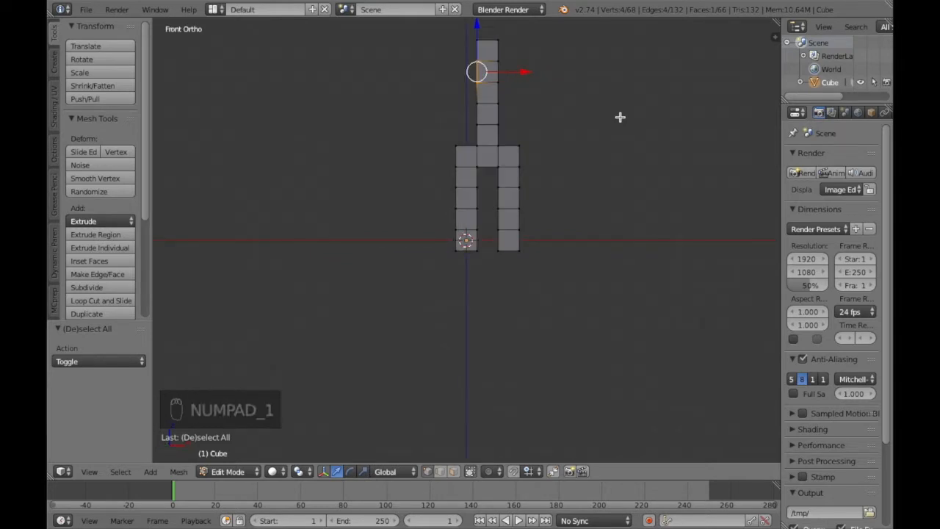
key(e)
click(596, 116)
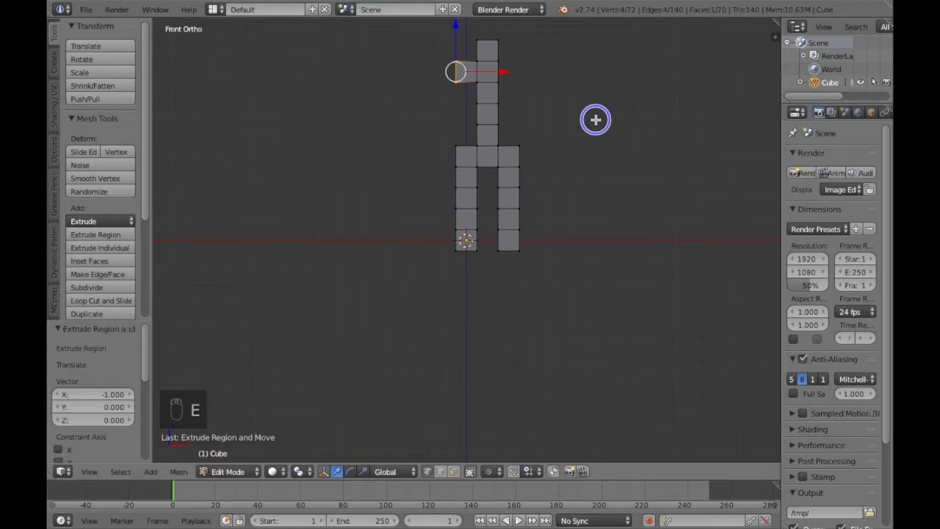
key(e)
click(569, 118)
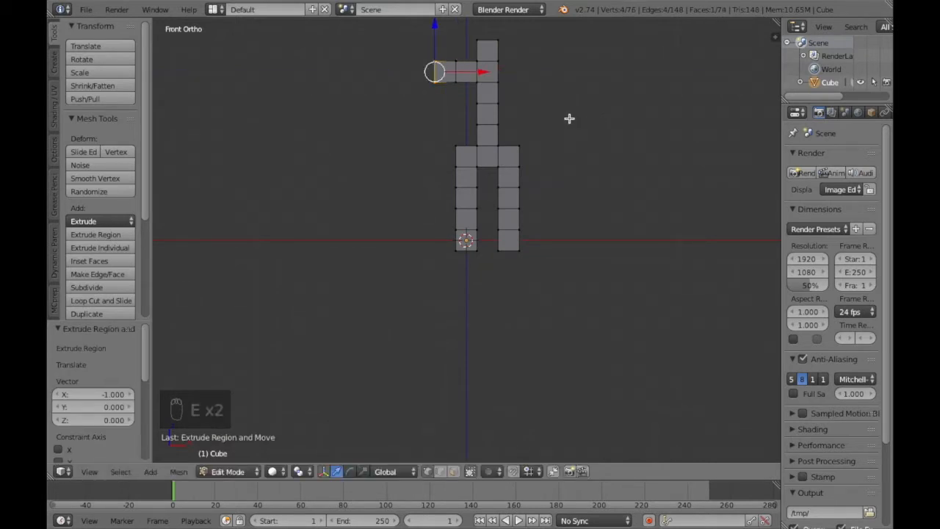
key(e)
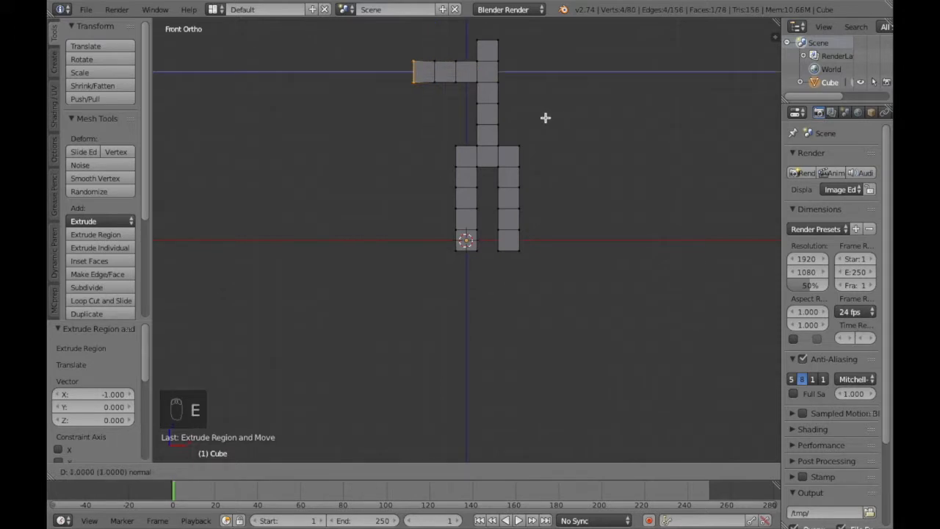
click(545, 117)
key(e)
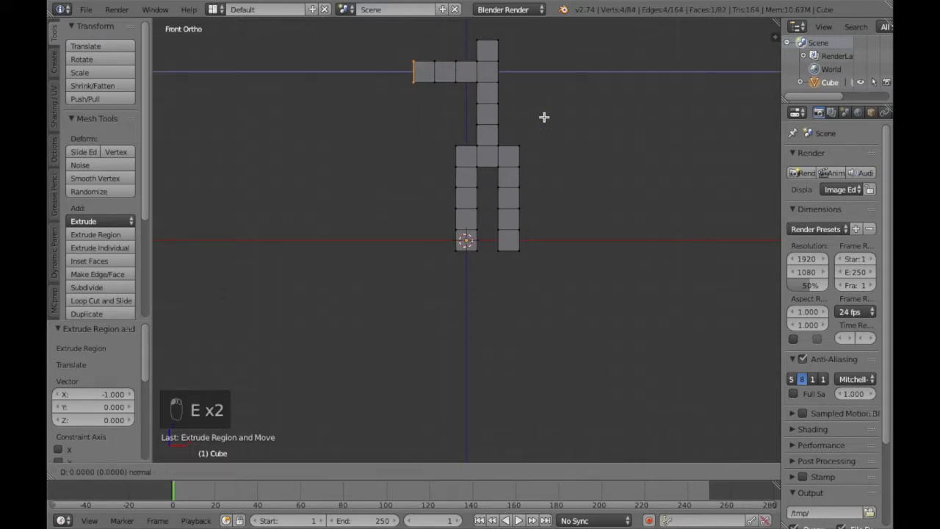
click(518, 115)
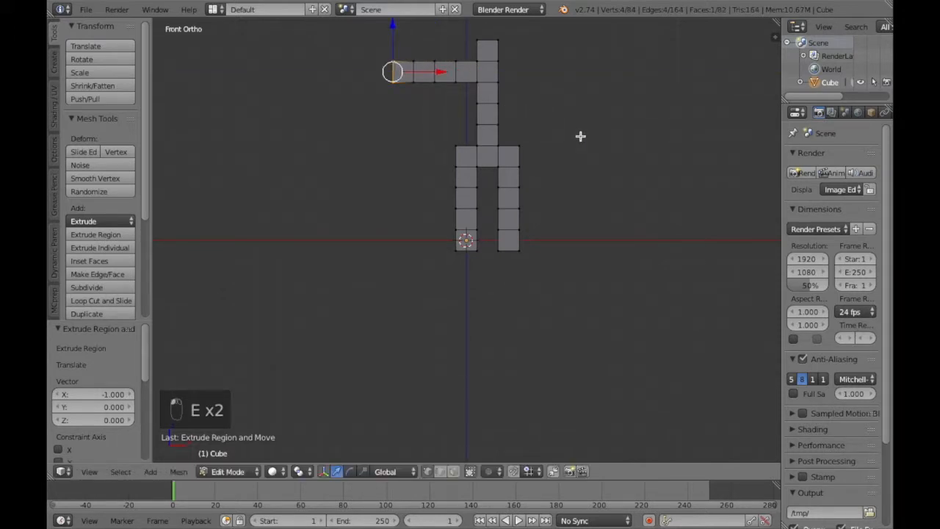
Deselect everything and use Circle Select on the side face opposite the finished arm.
key(a)
middle_drag(581, 135, 481, 77)
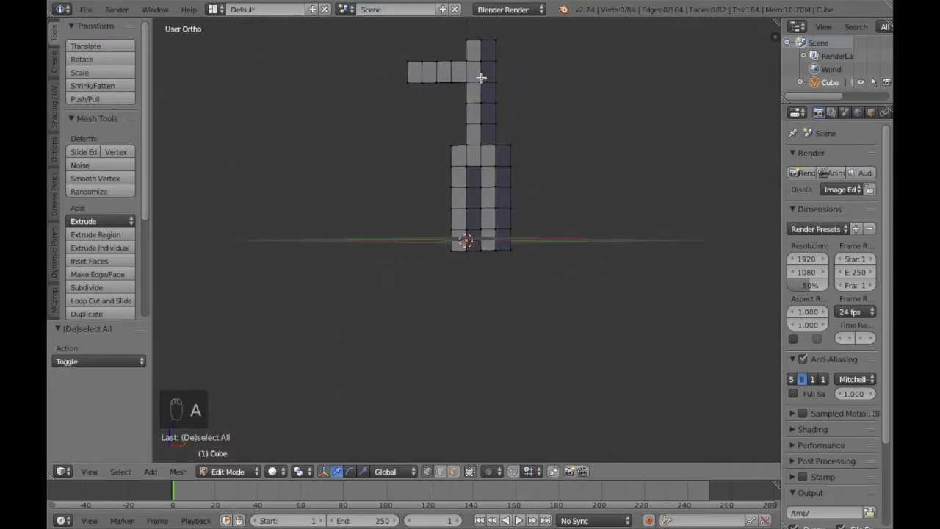
key(c)
click(490, 70)
right_click(560, 105)
Extrude the selected face outward along positive X four times by 1 unit each to form the second arm.
key(e)
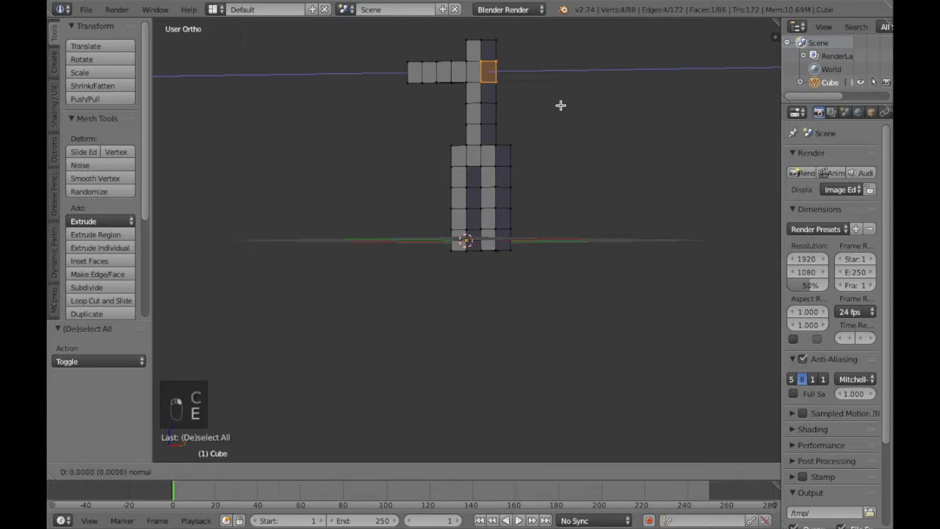
click(577, 105)
key(e)
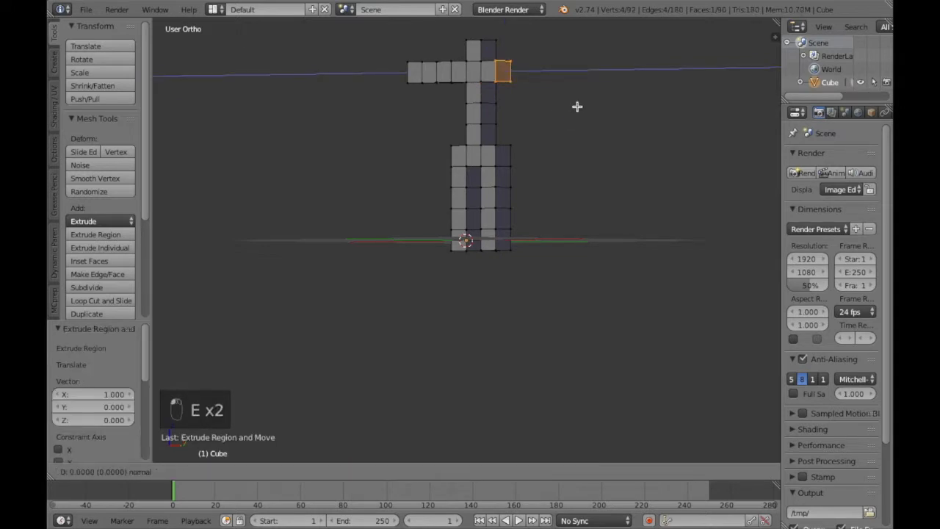
click(586, 109)
key(e)
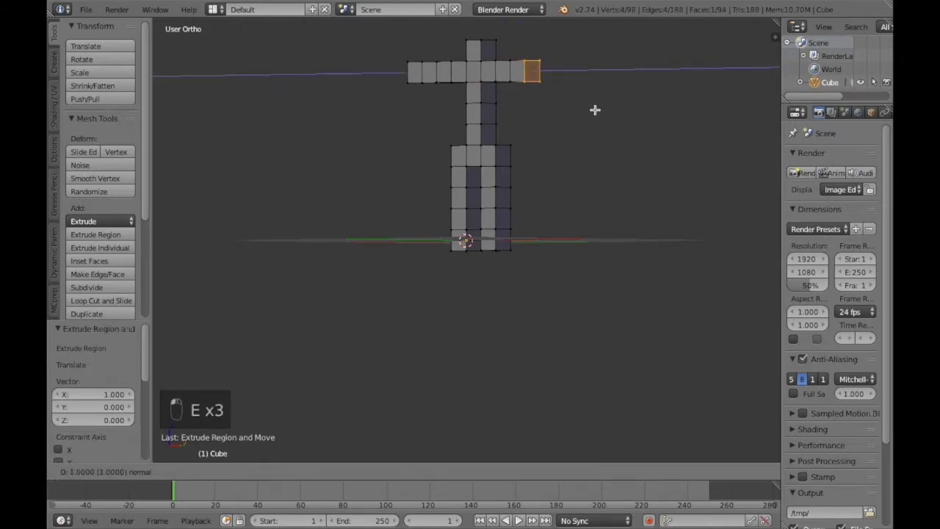
click(595, 110)
key(KP_1)
key(e)
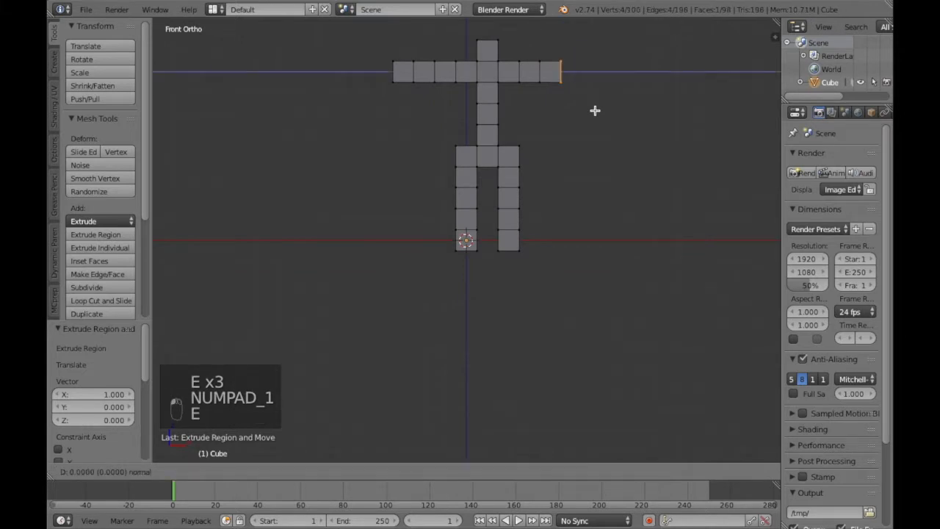
click(624, 114)
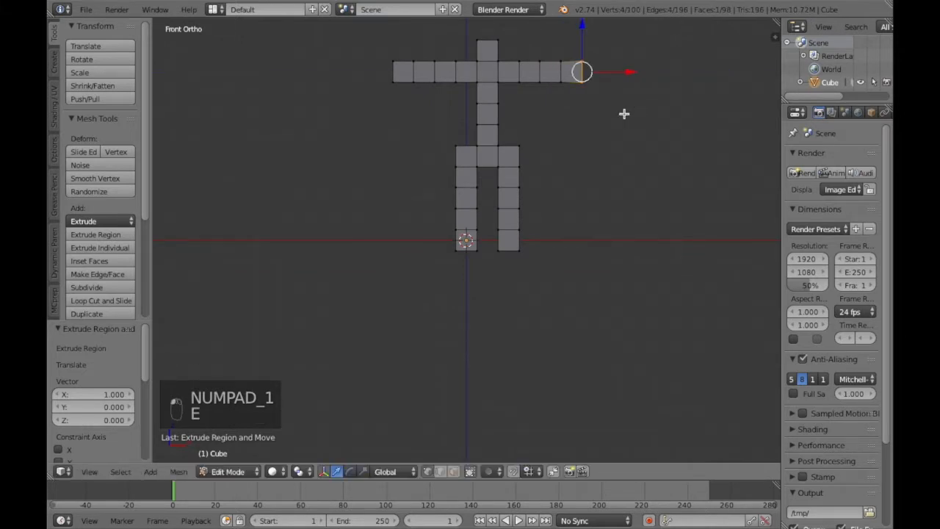
Deselect everything and leave Edit Mode for Object Mode.
key(a)
middle_drag(675, 91, 677, 92)
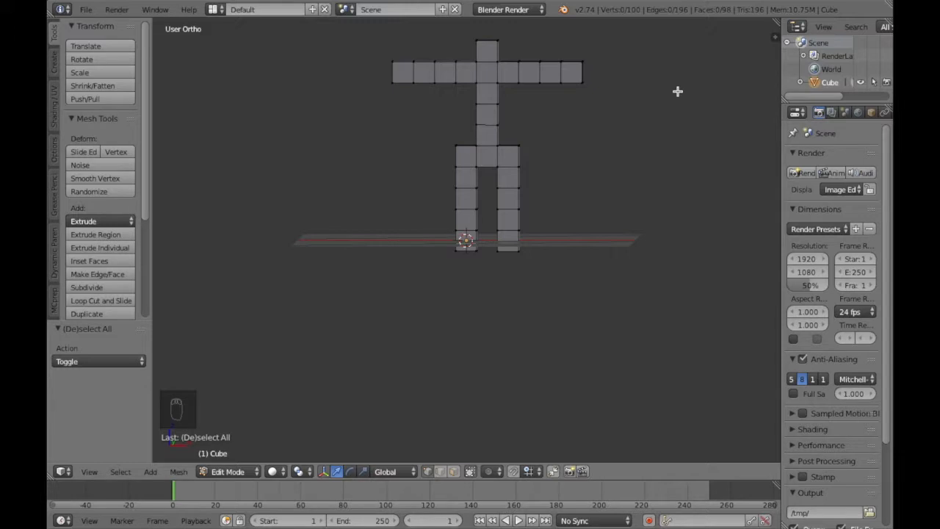
key(Tab)
middle_drag(677, 91, 679, 96)
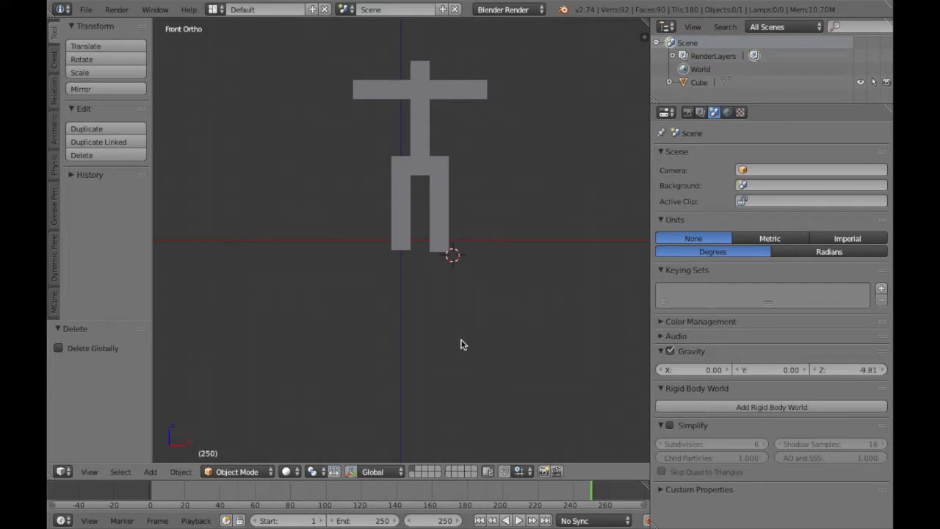
Add an Ico Sphere mesh to the scene.
scroll(462, 344, up, 5)
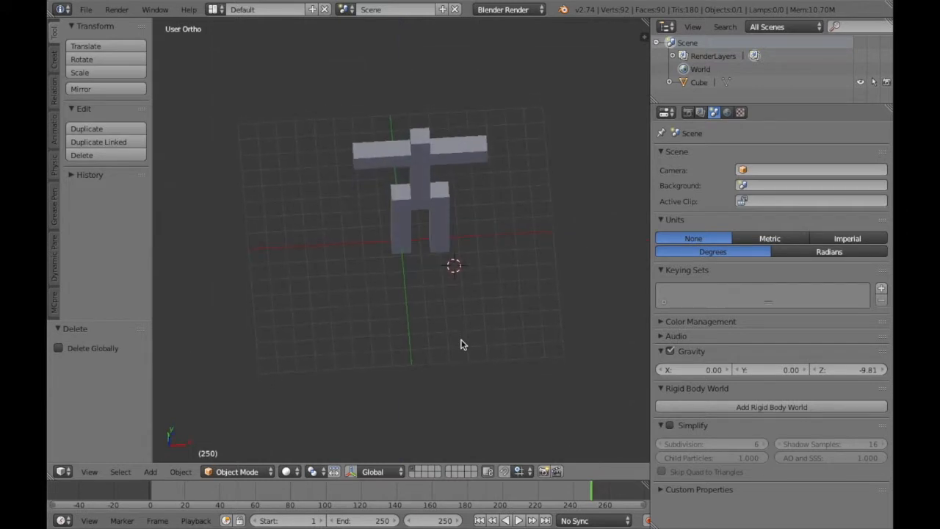
click(151, 471)
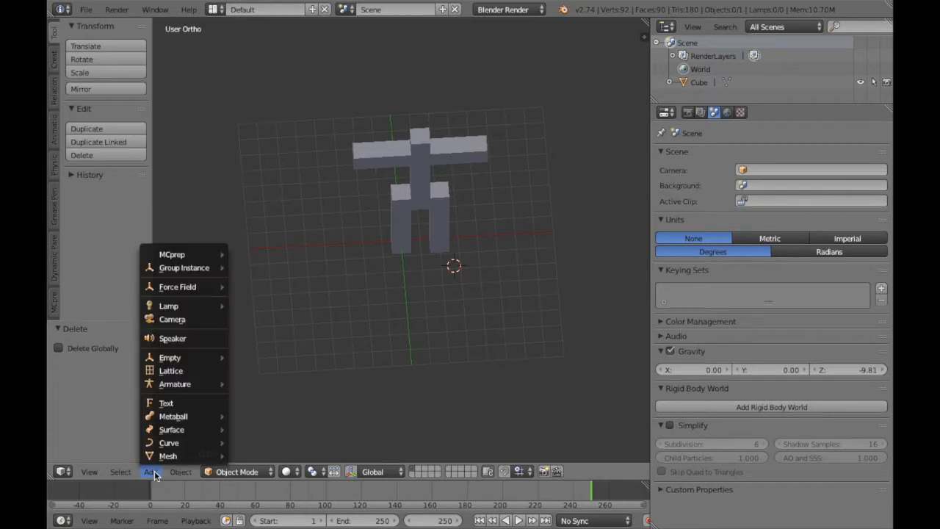
mouse_move(160, 455)
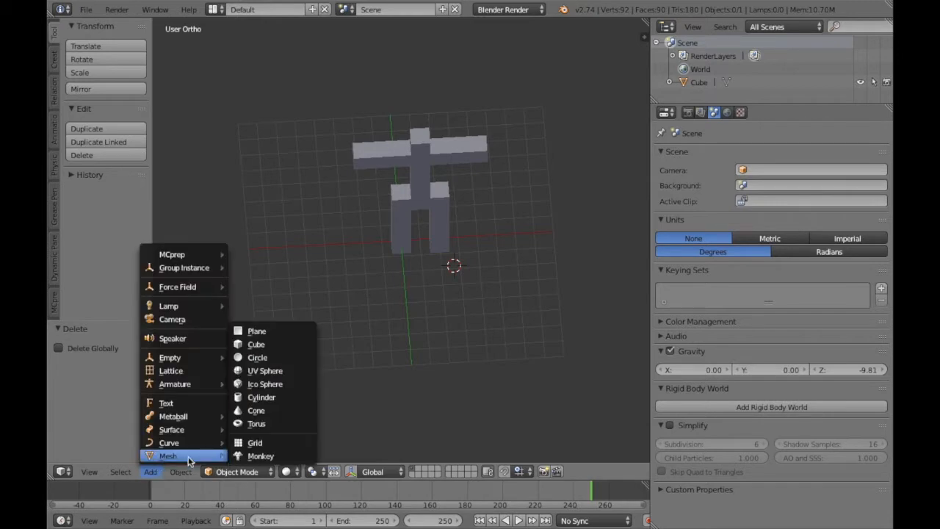
click(307, 385)
In the front view, place the 3D cursor just above the figure's neck, snap it to the grid, and snap the ico sphere to it.
key(KP_1)
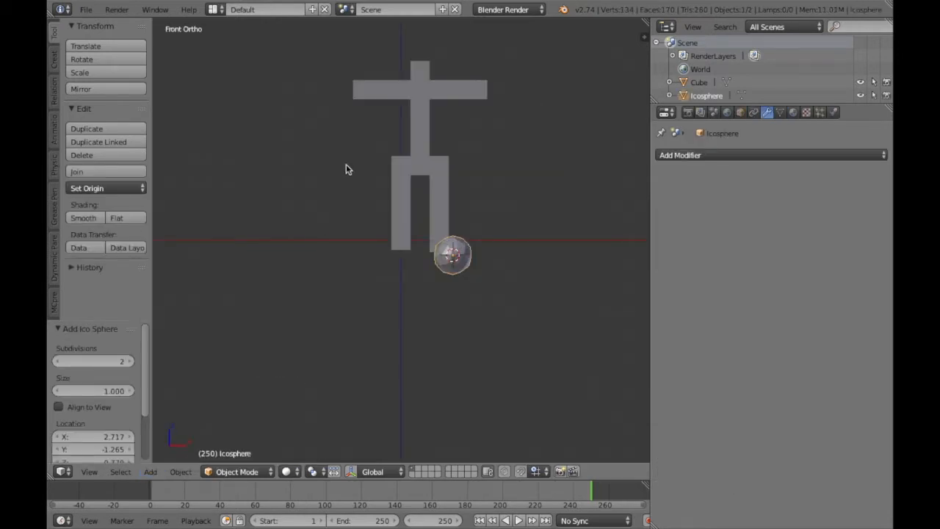
click(419, 59)
key(shift+s)
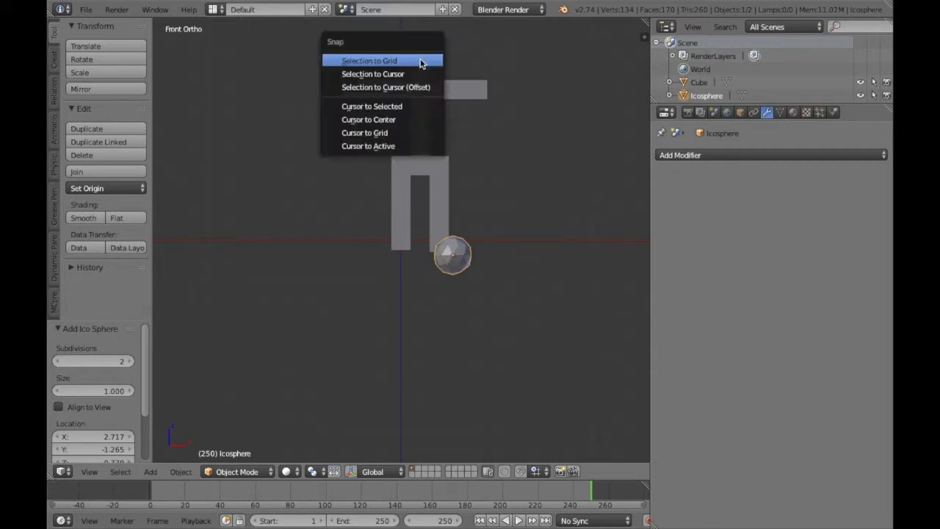
click(422, 129)
middle_drag(422, 129, 422, 130)
key(KP_1)
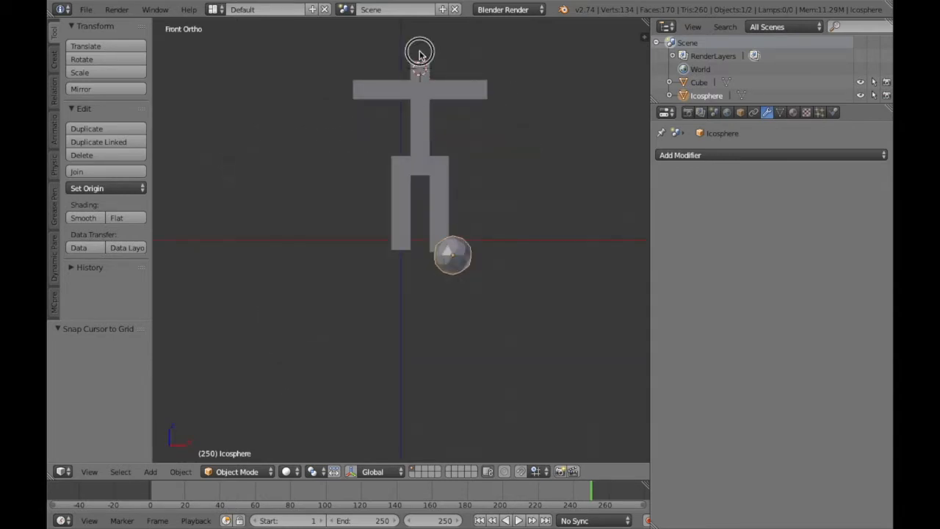
key(shift+s)
click(451, 106)
key(shift+s)
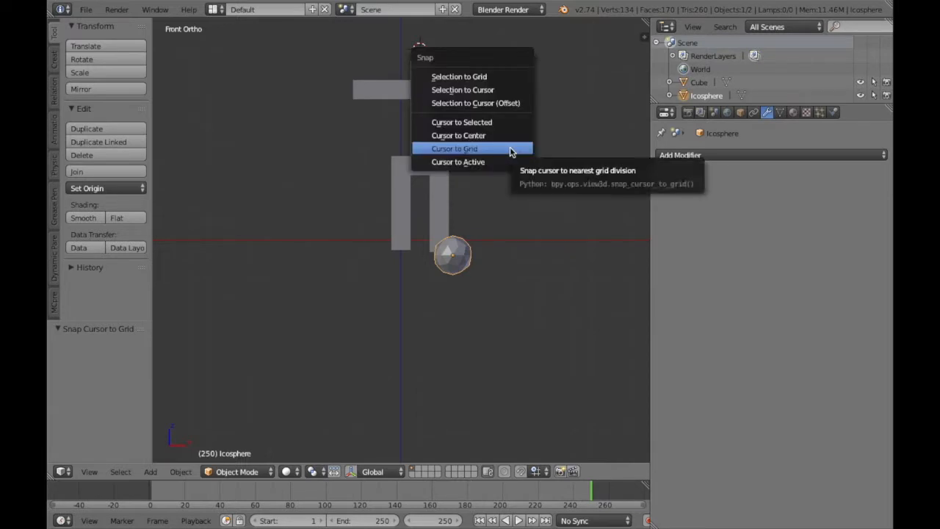
click(513, 94)
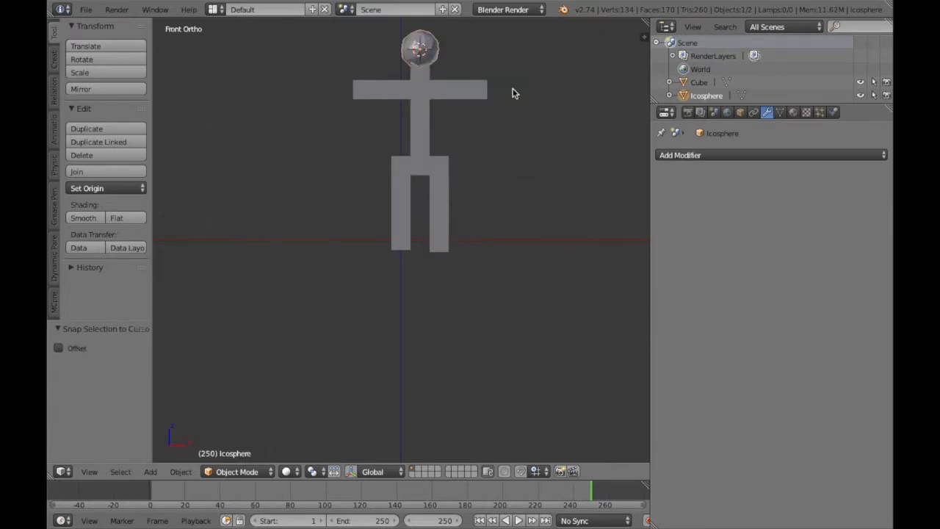
Lower the ico sphere by about 0.24 units along Z and scale it up by a factor of about 1.14.
key(g)
key(z)
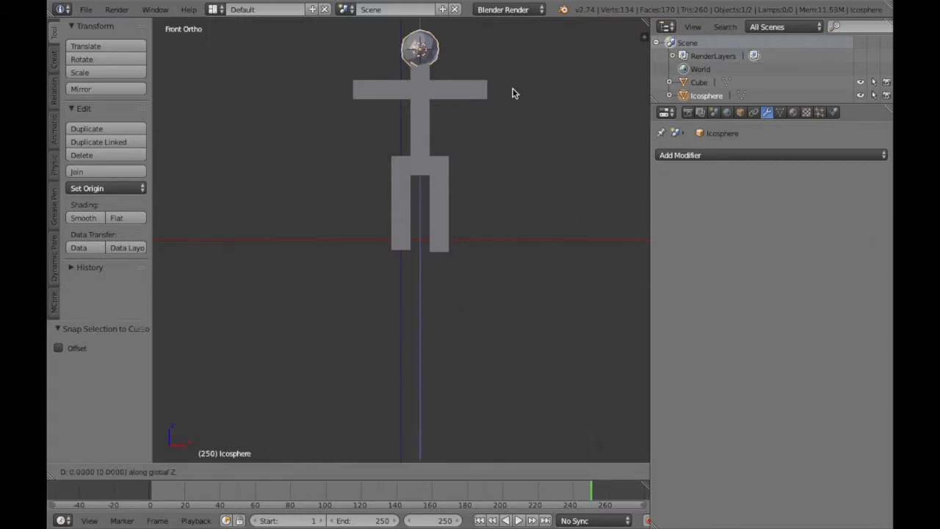
click(516, 98)
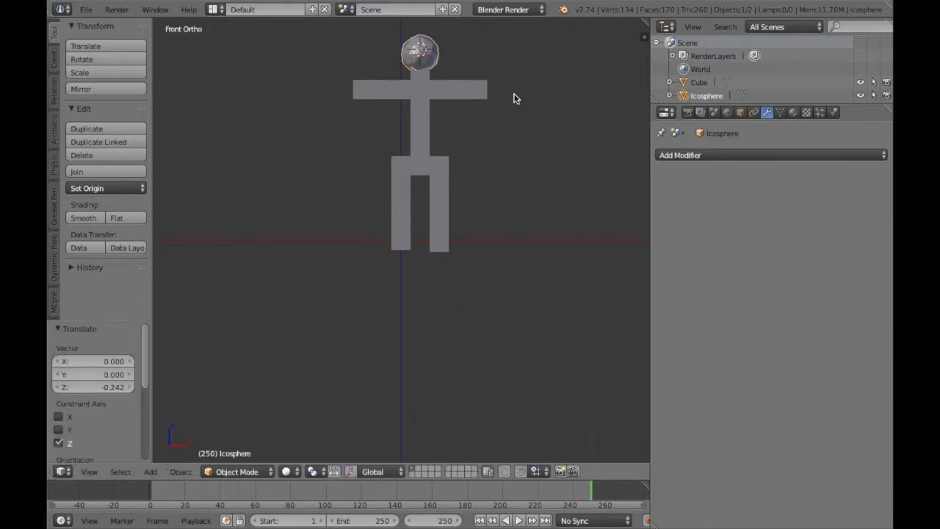
key(s)
click(531, 98)
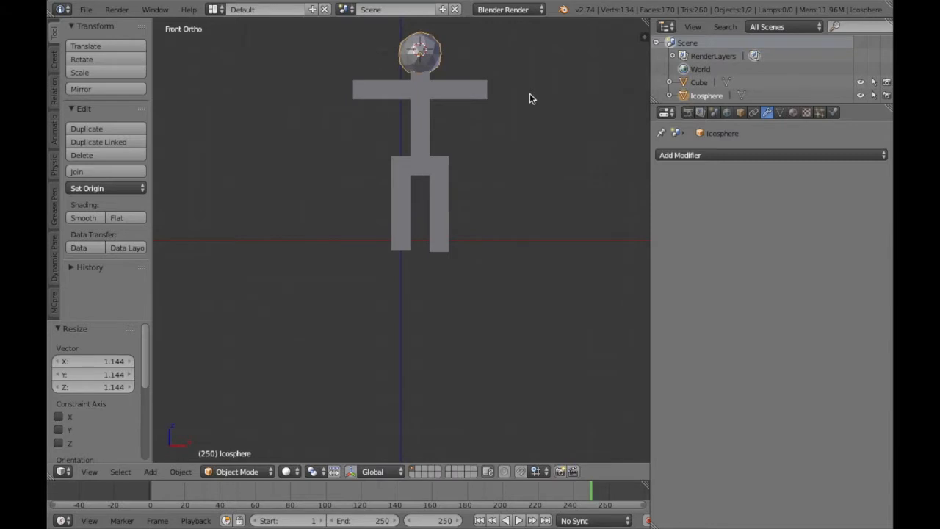
Add a Subdivision Surface modifier to the body mesh and set its view and render subdivisions to 3.
key(a)
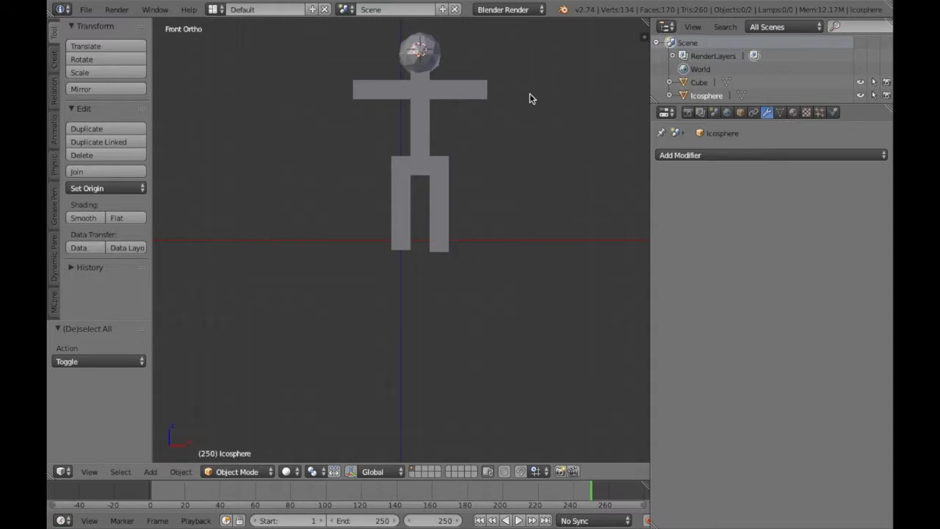
scroll(447, 240, up, 3)
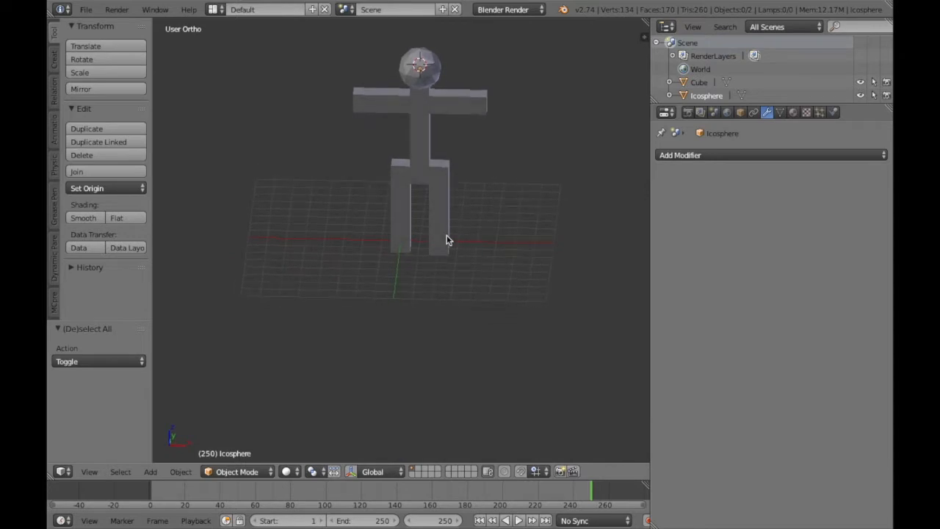
key(KP_1)
right_click(417, 62)
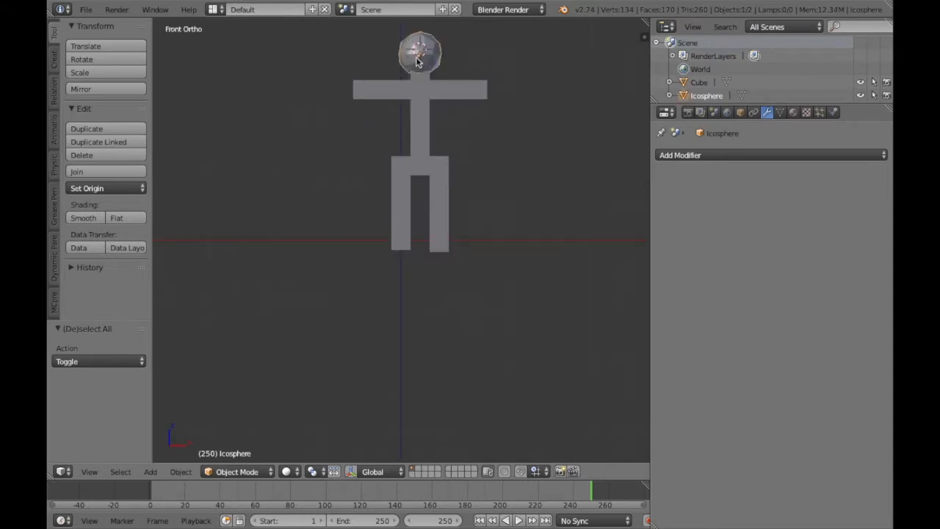
right_click(412, 83)
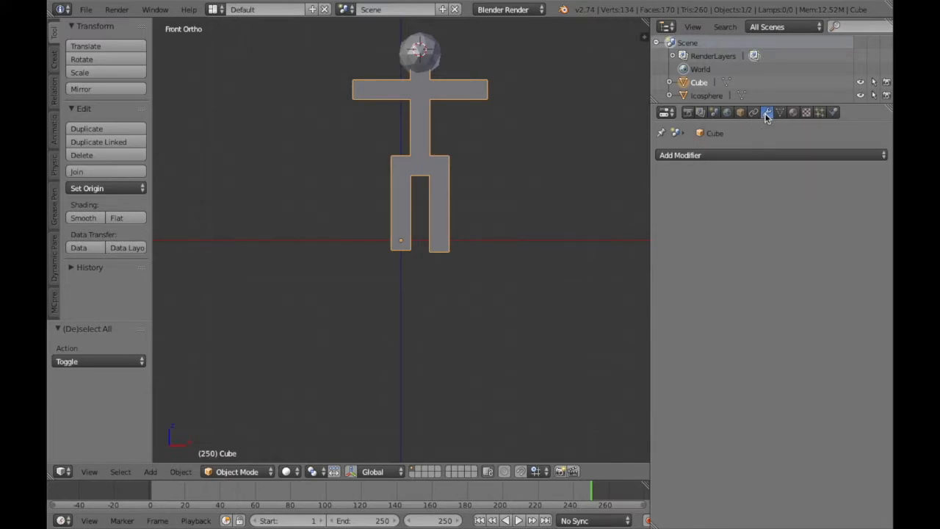
click(749, 154)
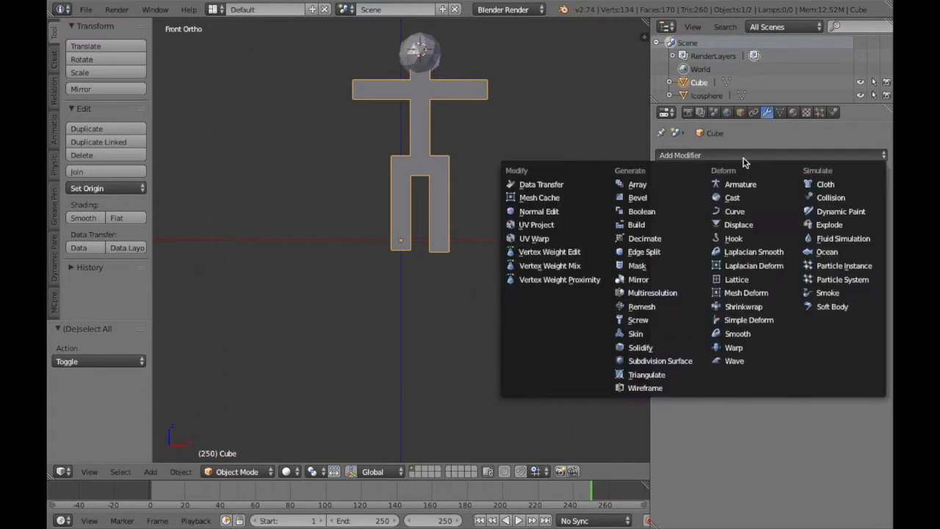
click(688, 360)
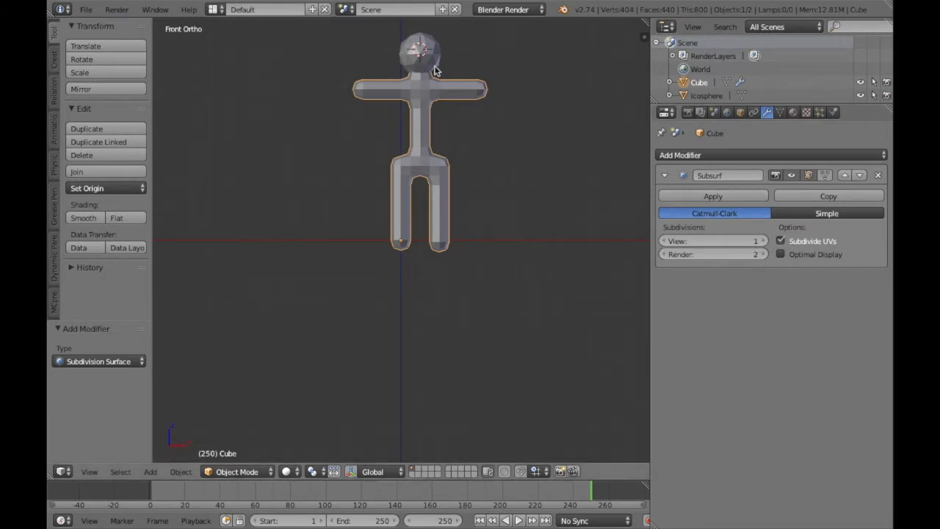
click(762, 242)
click(762, 241)
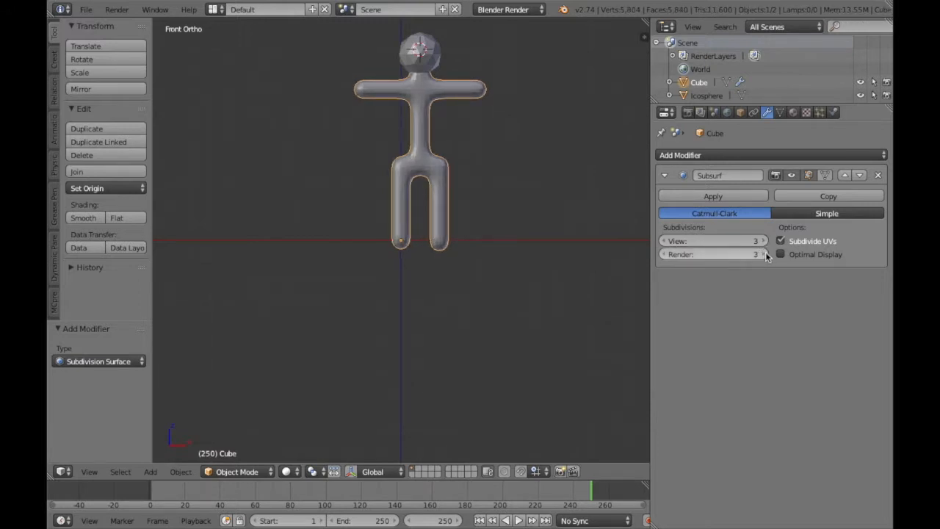
Try the body modifier's Optimal Display option on and off, comparing the mesh in Edit Mode and Object Mode.
click(781, 254)
key(Tab)
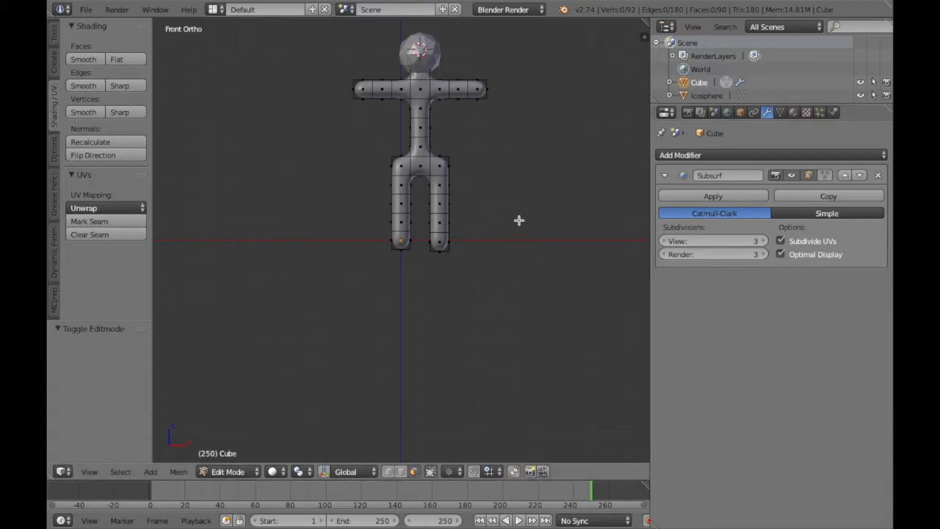
key(Tab)
click(421, 169)
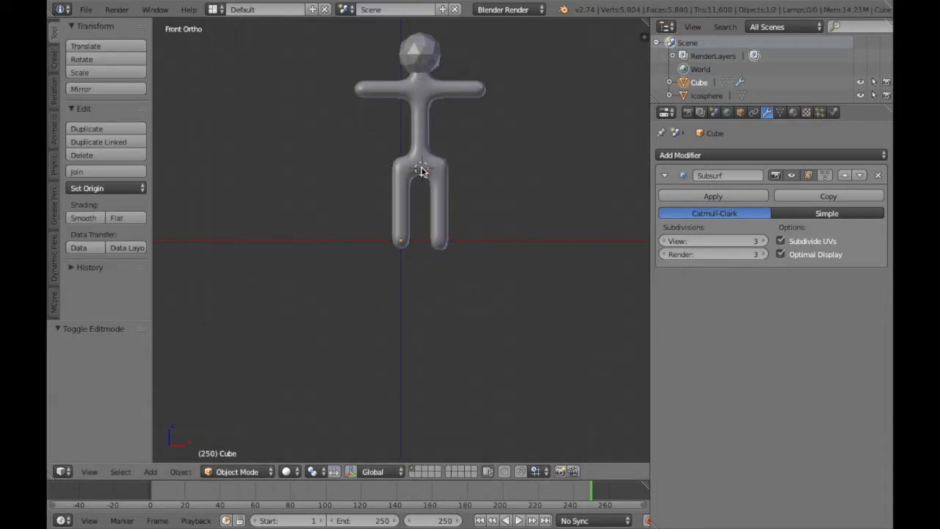
click(781, 255)
click(781, 255)
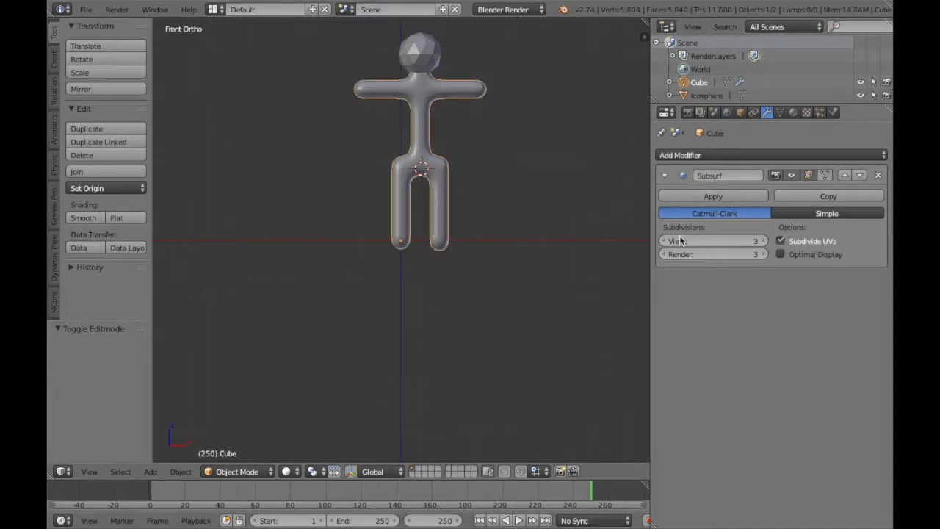
key(Tab)
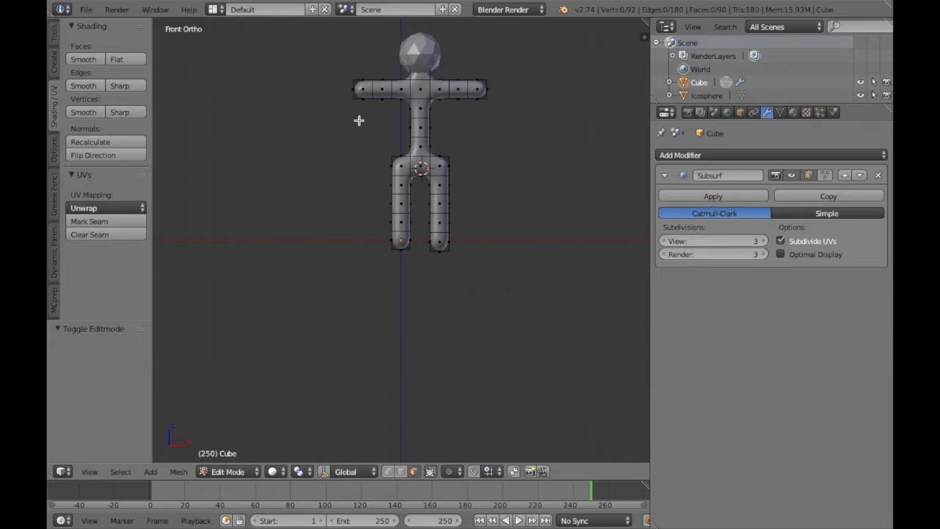
key(Tab)
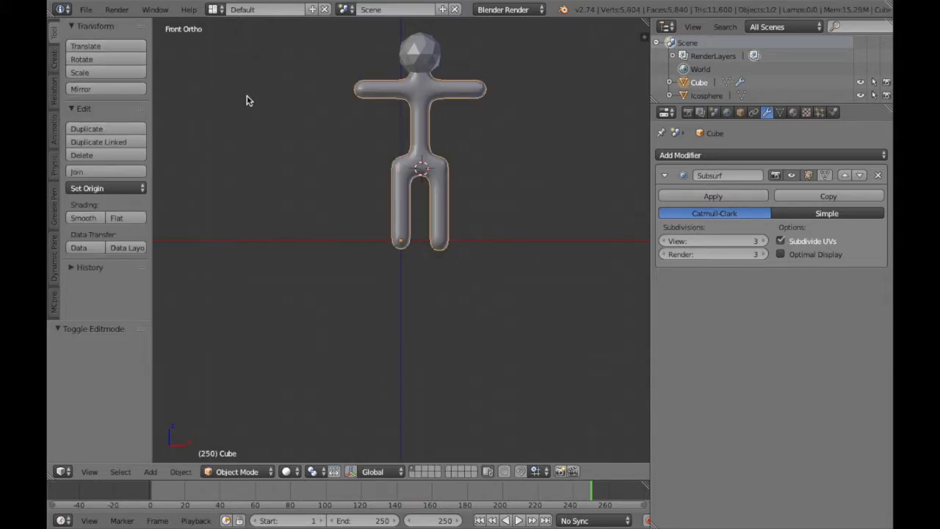
Try smooth shading on the body's edges and vertices in Edit Mode, then return to Object Mode.
key(Tab)
click(83, 85)
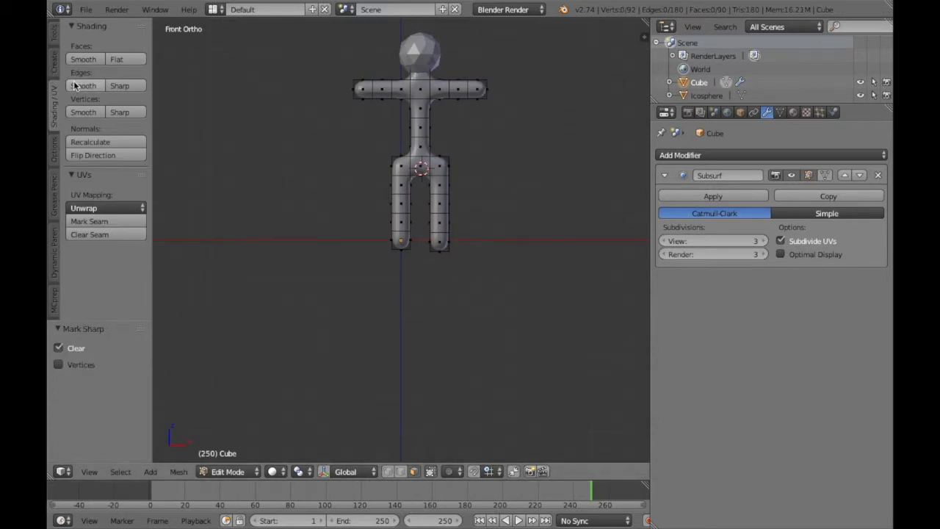
click(76, 66)
click(83, 112)
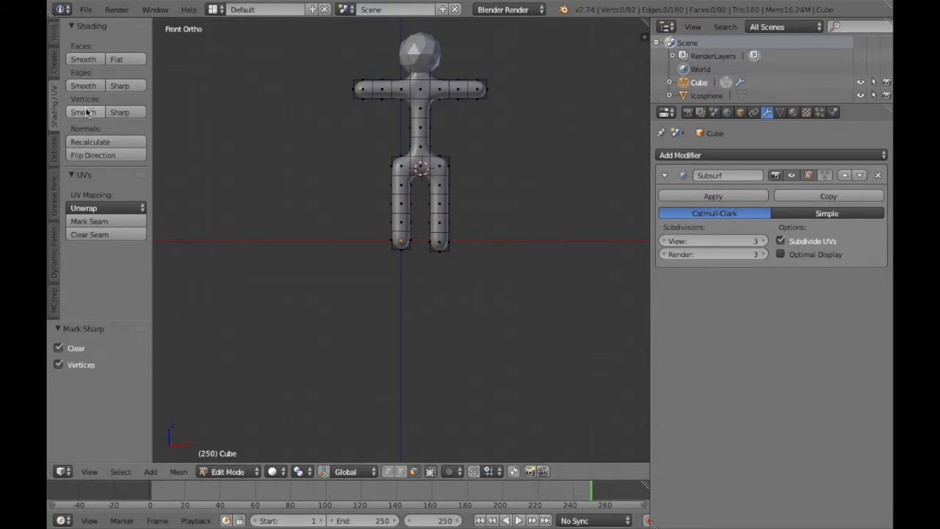
click(789, 255)
click(790, 254)
key(Tab)
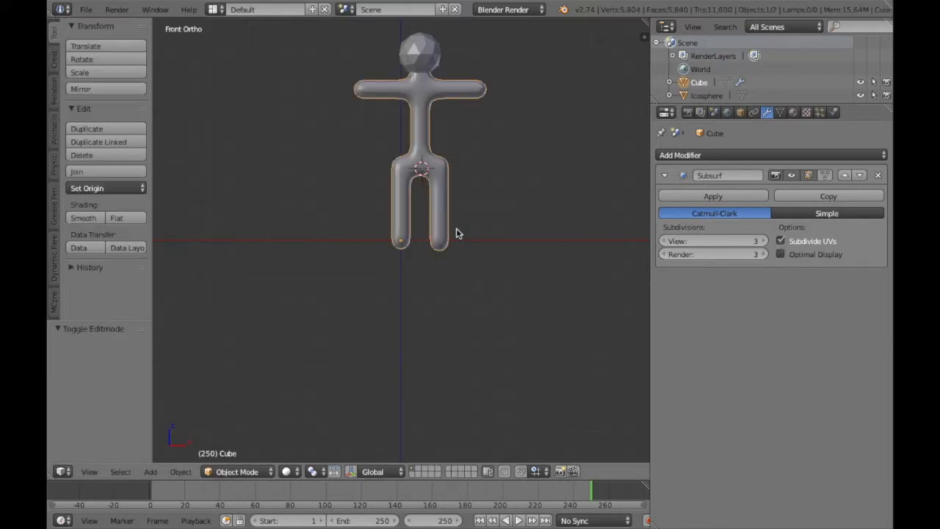
Add a Subdivision Surface modifier to the ico sphere head with 2 view subdivisions and check the figure from the side.
right_click(424, 54)
click(691, 154)
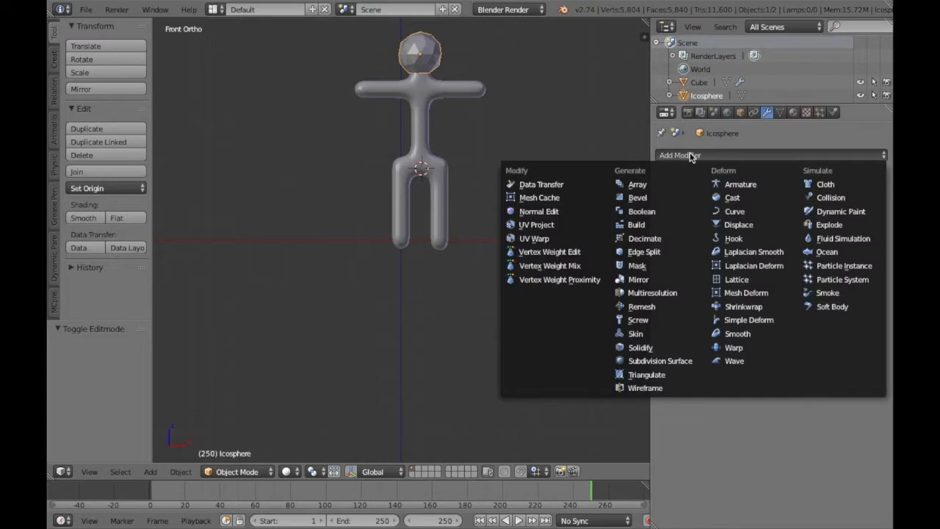
click(680, 361)
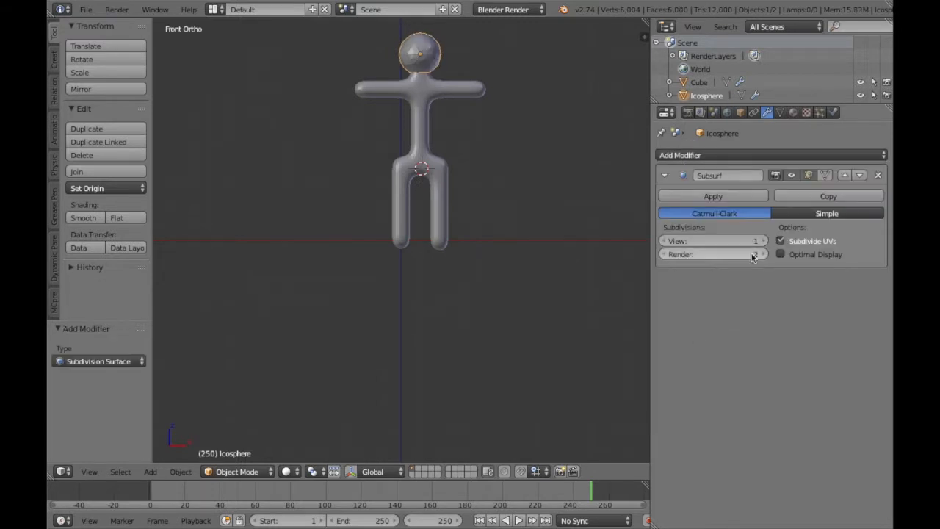
click(763, 241)
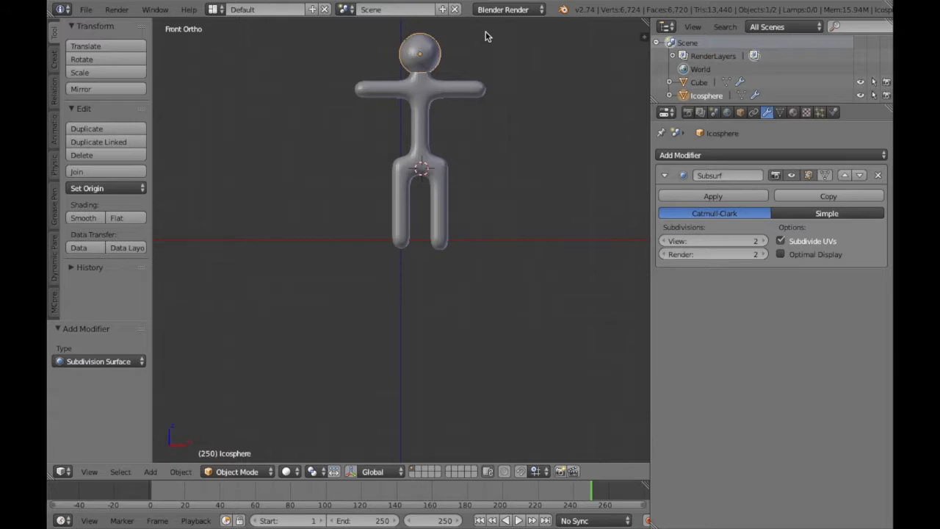
scroll(404, 139, up, 2)
scroll(403, 139, right, 10)
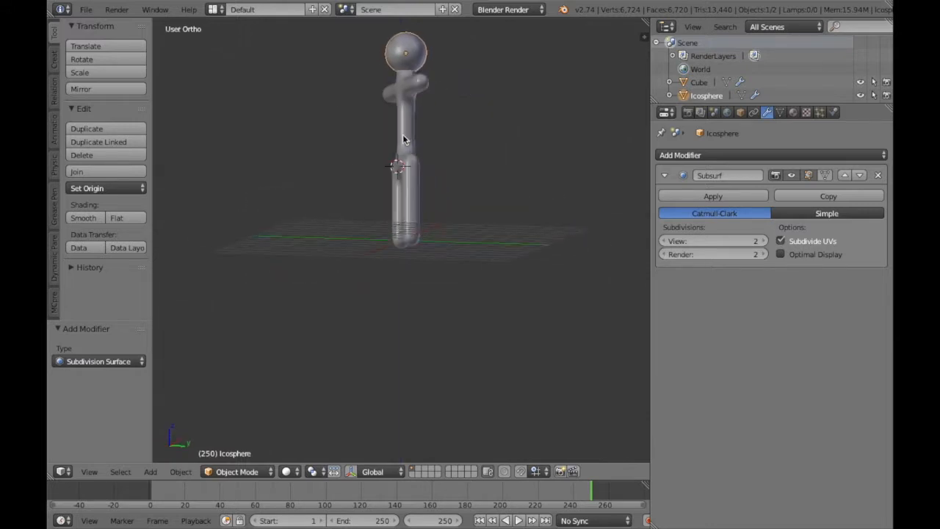
scroll(404, 139, left, 10)
scroll(403, 139, left, 1)
key(KP_1)
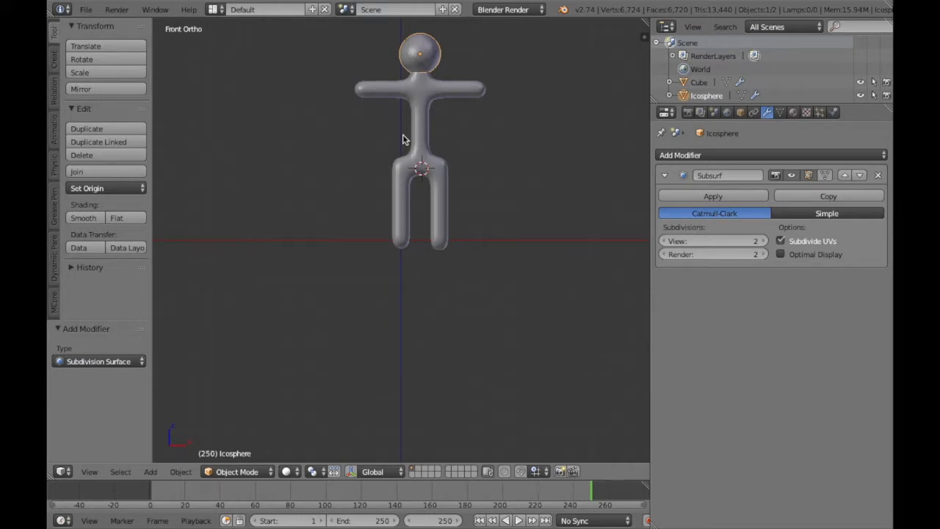
Select the body mesh instead of the head and enter Edit Mode on it.
key(Tab)
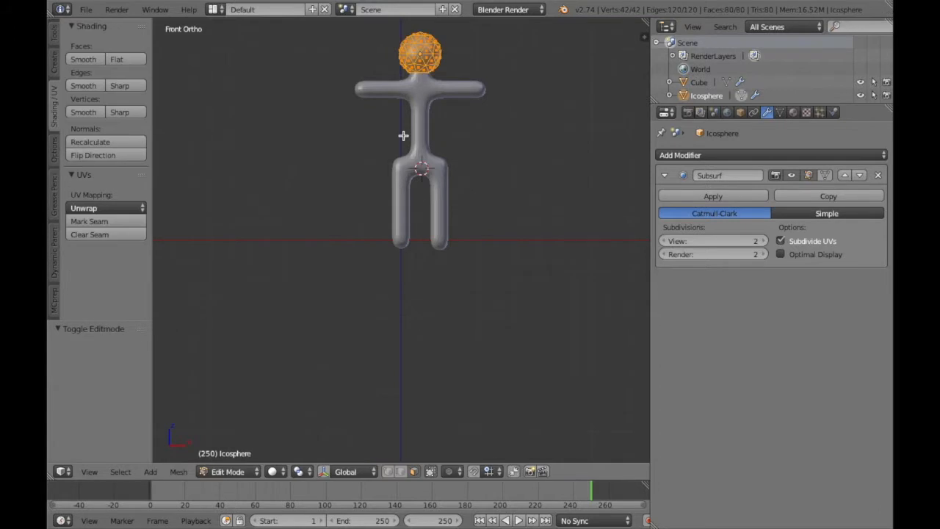
key(Tab)
right_click(436, 90)
key(Tab)
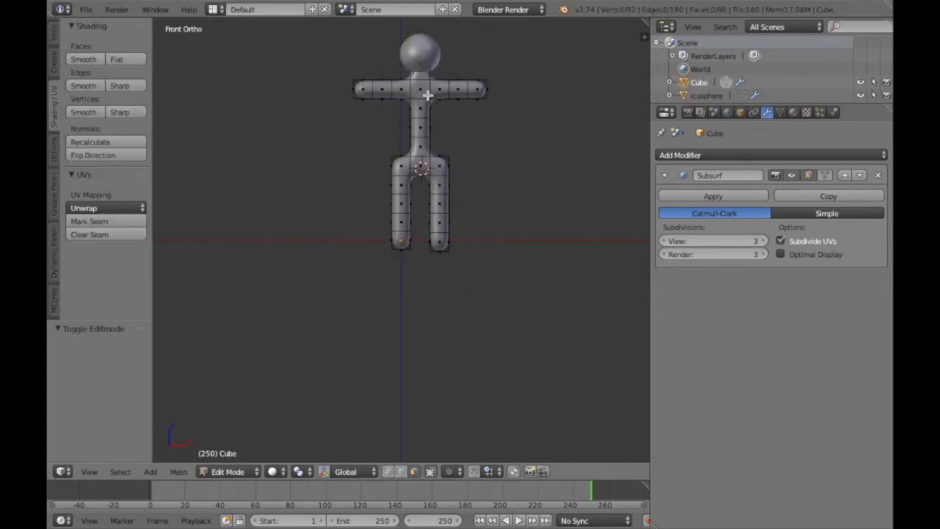
key(z)
key(z)
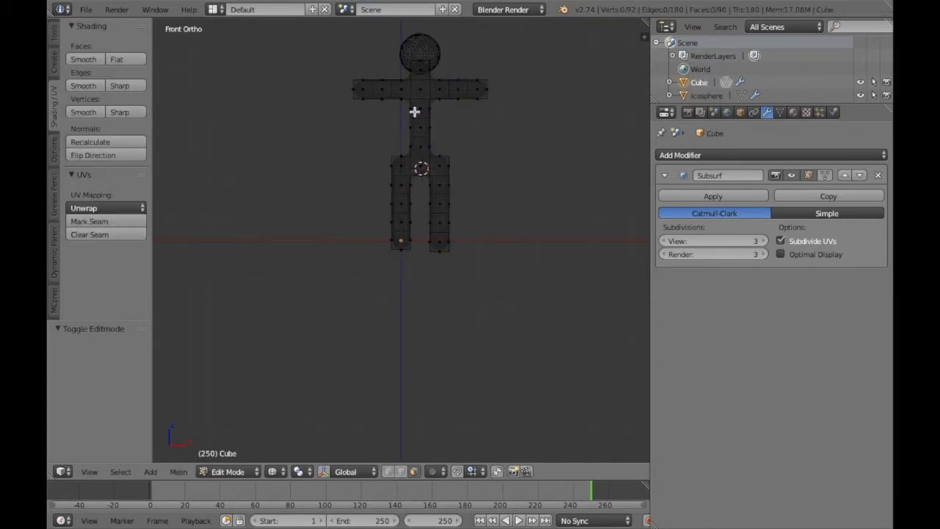
Start the Screencast Keys display in the 3D view.
key(n)
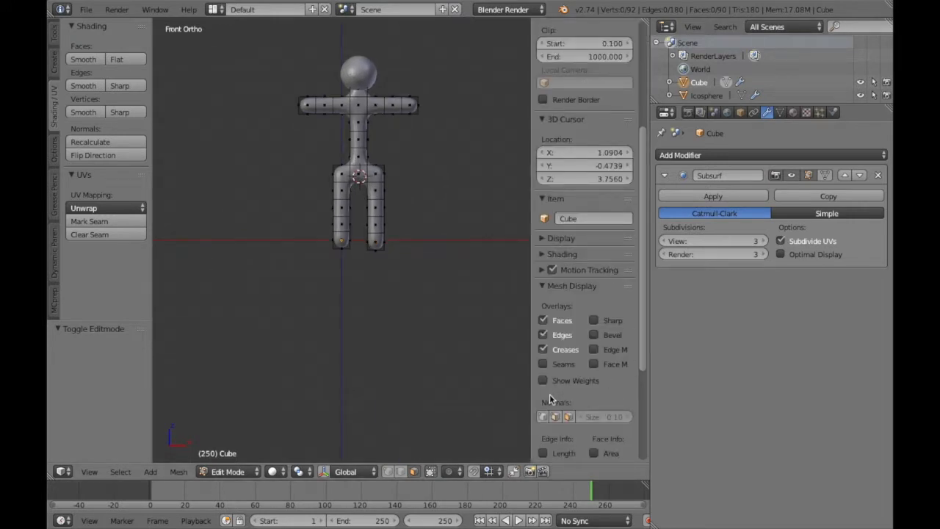
scroll(550, 399, down, 6)
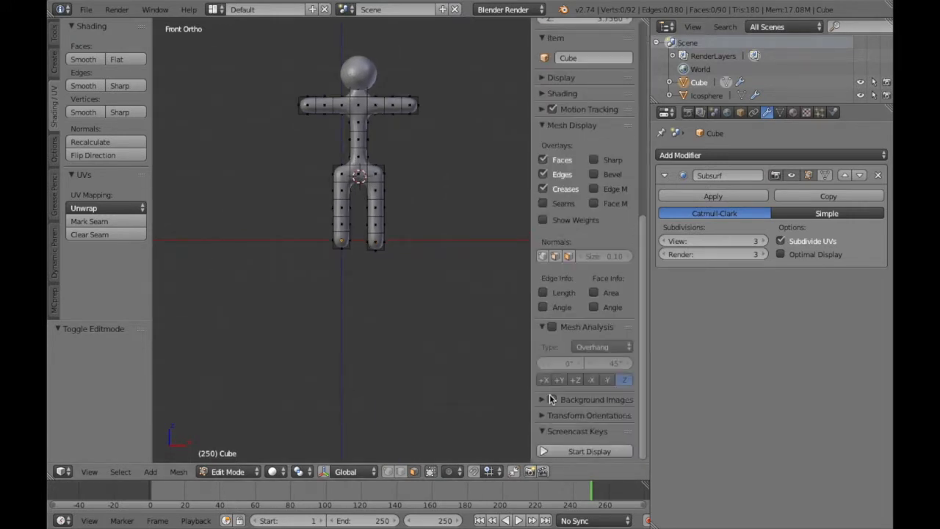
click(566, 450)
key(n)
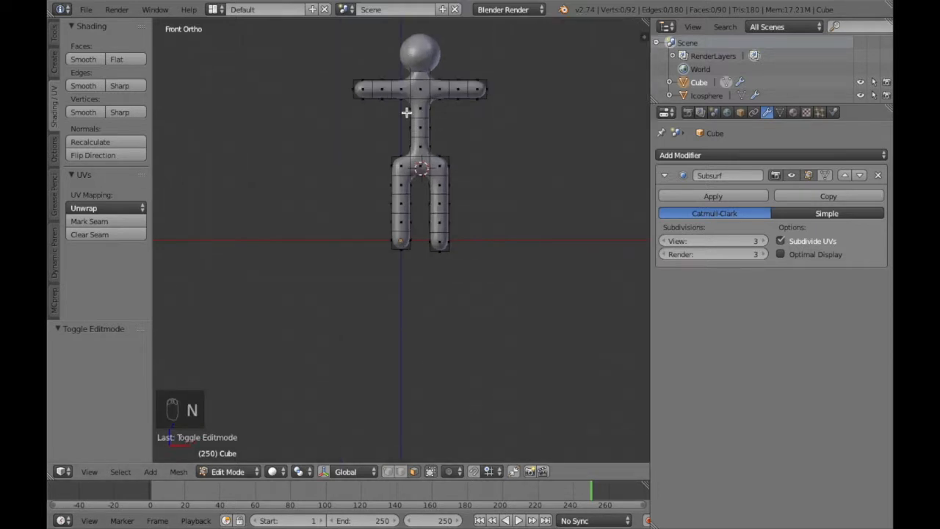
Show the body in wireframe with Optimal Display enabled and box-select the torso section just below the arms.
key(z)
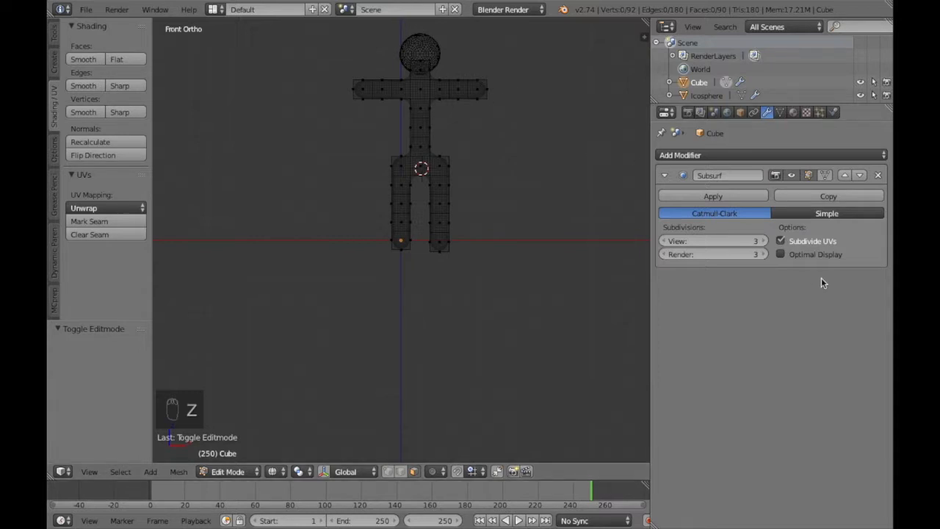
click(782, 253)
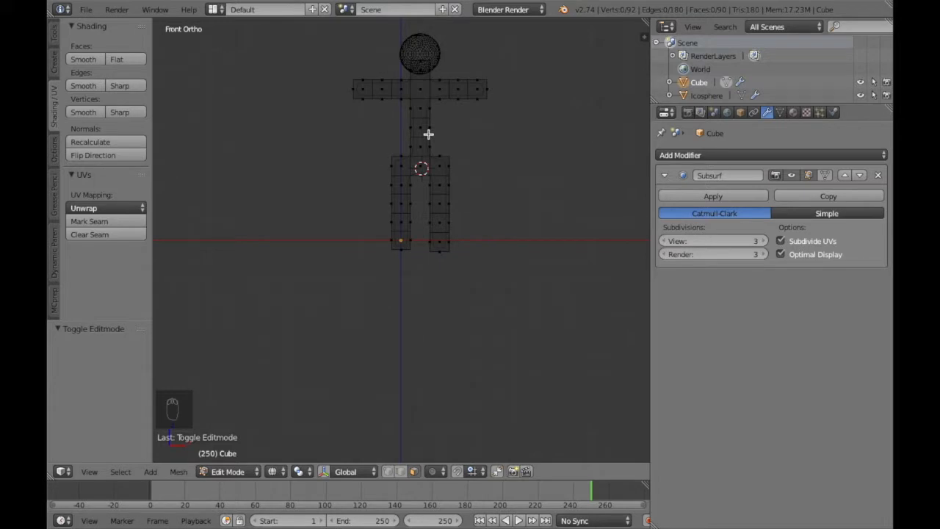
key(b)
drag(398, 102, 439, 111)
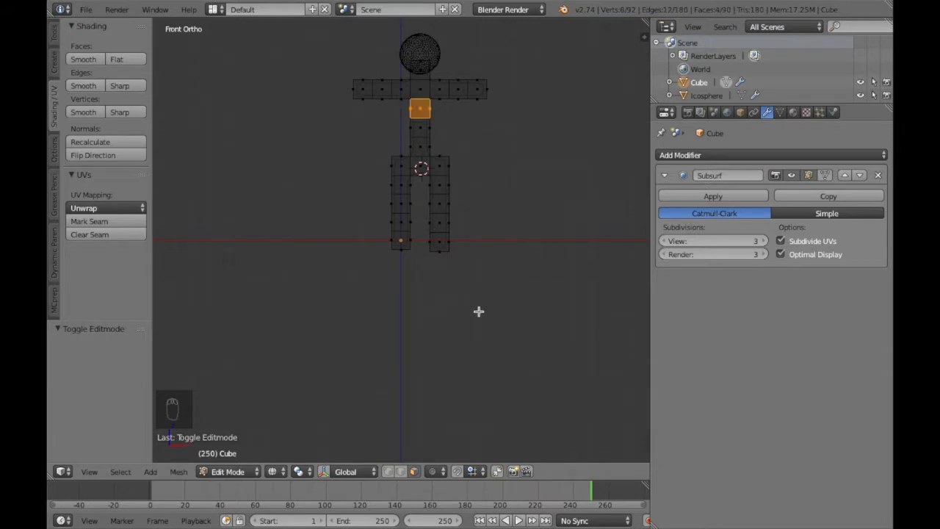
Compare the vertex, edge and face selection modes, and check the selected torso section from other sides before returning to the front view.
click(399, 471)
click(387, 472)
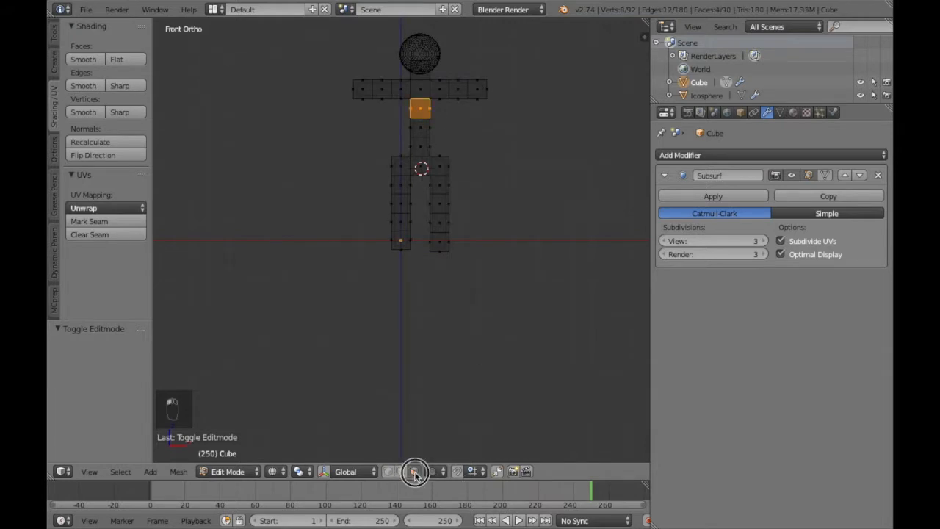
click(400, 471)
shift+click(387, 471)
key(KP_4)
key(KP_4)
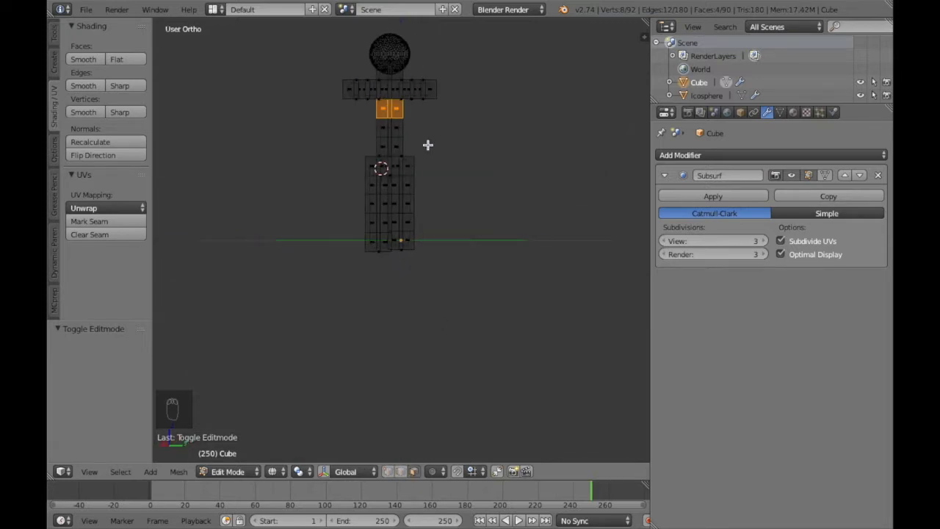
key(KP_6)
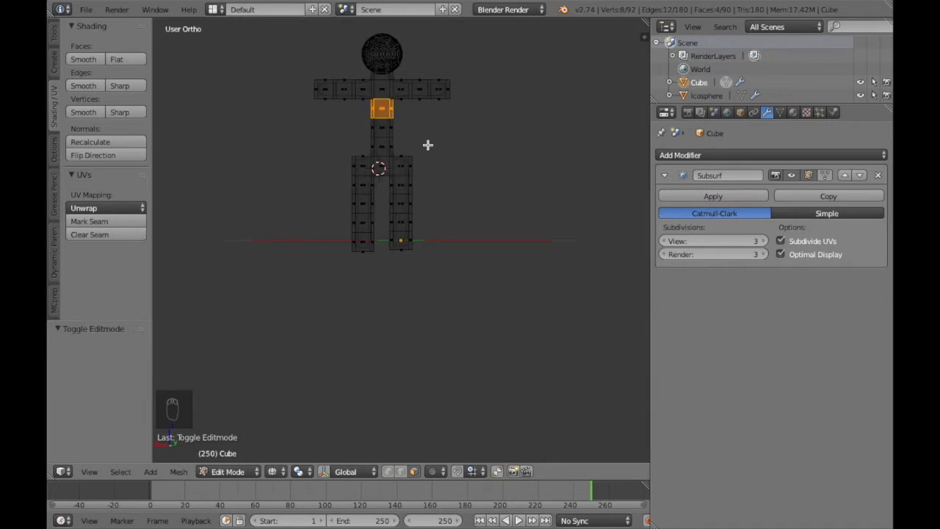
key(KP_1)
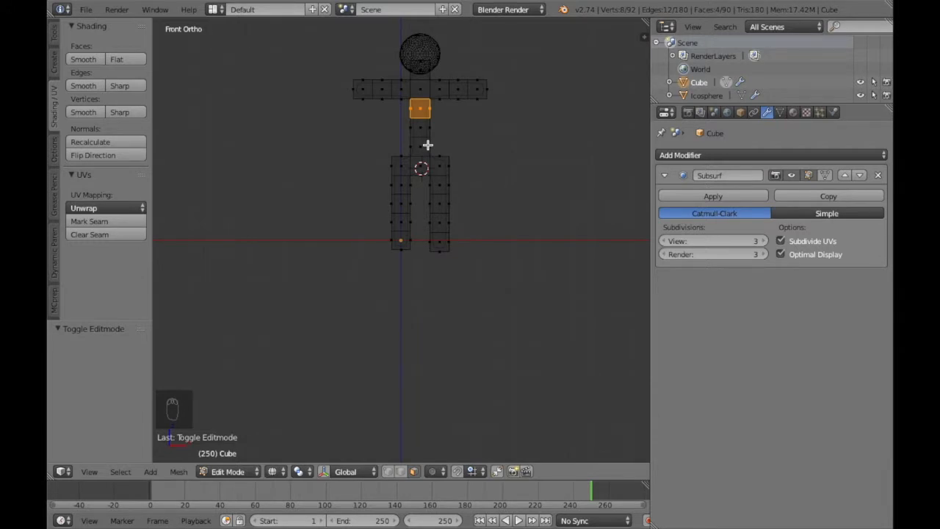
Scale the selected upper torso section along X by a factor of about 1.67.
key(s)
key(x)
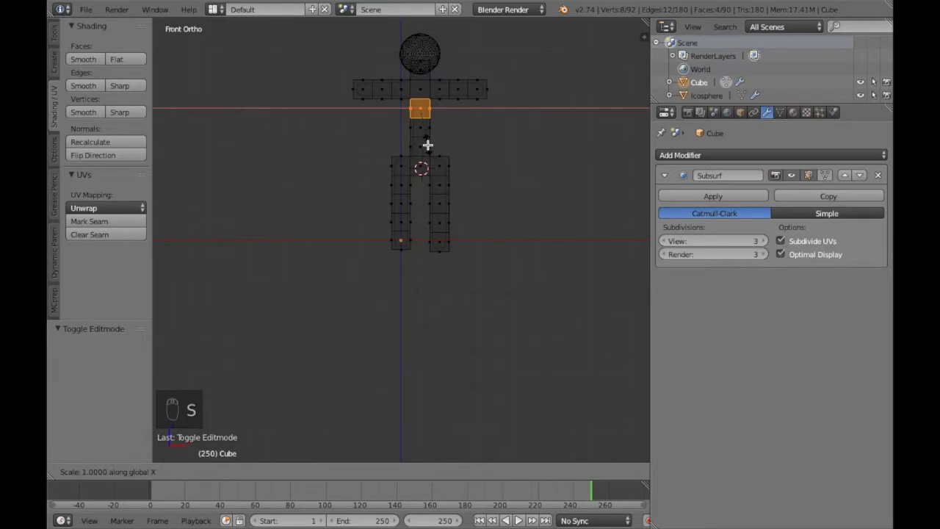
click(466, 148)
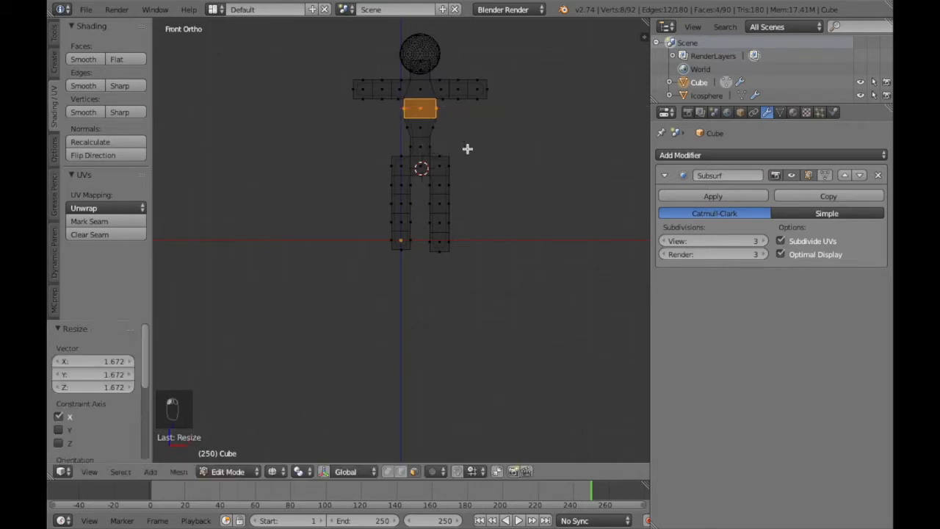
Box-select the torso section just above the hips, scale it along X by about 1.42, and deselect everything.
right_click(420, 145)
key(b)
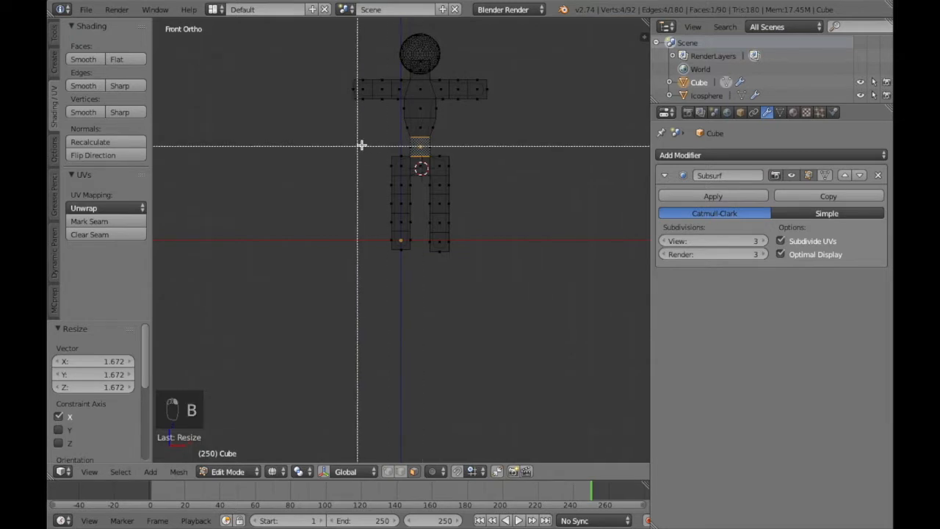
drag(406, 138, 447, 154)
key(s)
key(x)
click(459, 153)
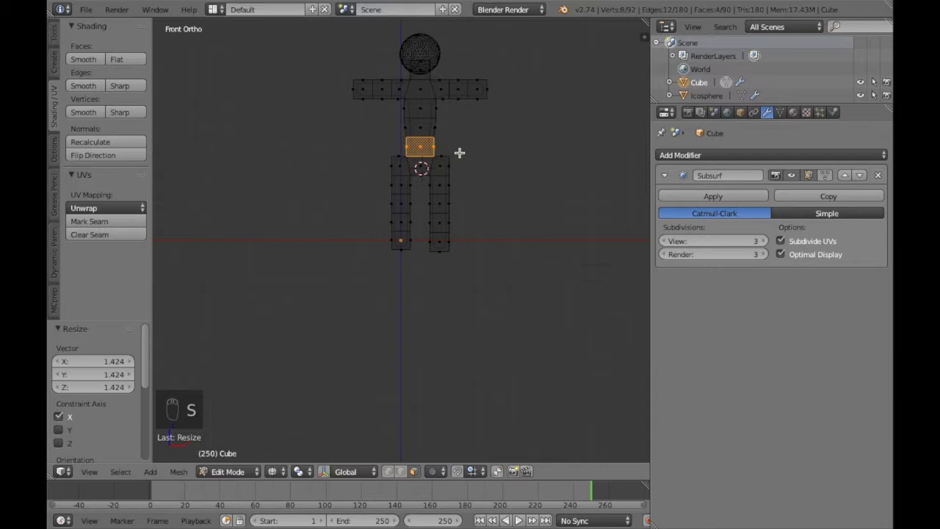
key(a)
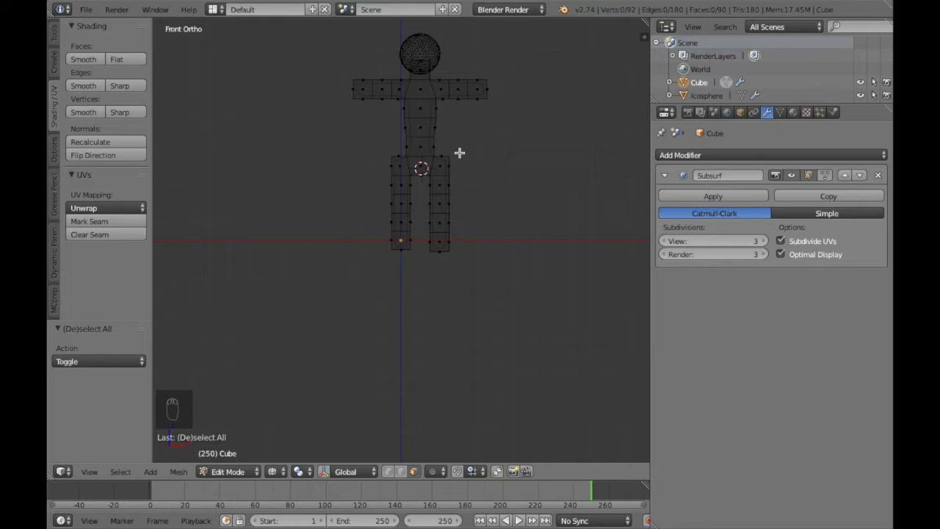
Extrude the top face at the end of the negative-X arm upward by 2 units along Z.
middle_drag(460, 153, 433, 139)
key(KP_1)
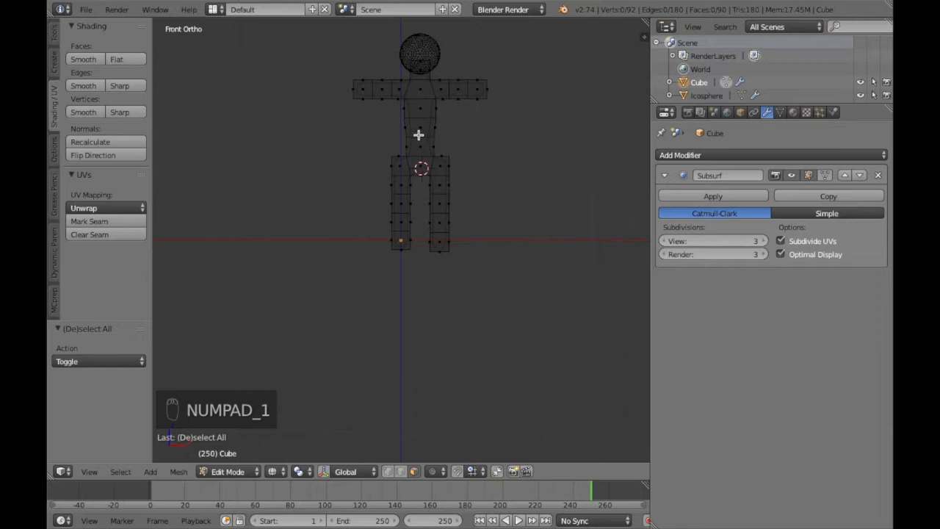
middle_drag(378, 147, 379, 147)
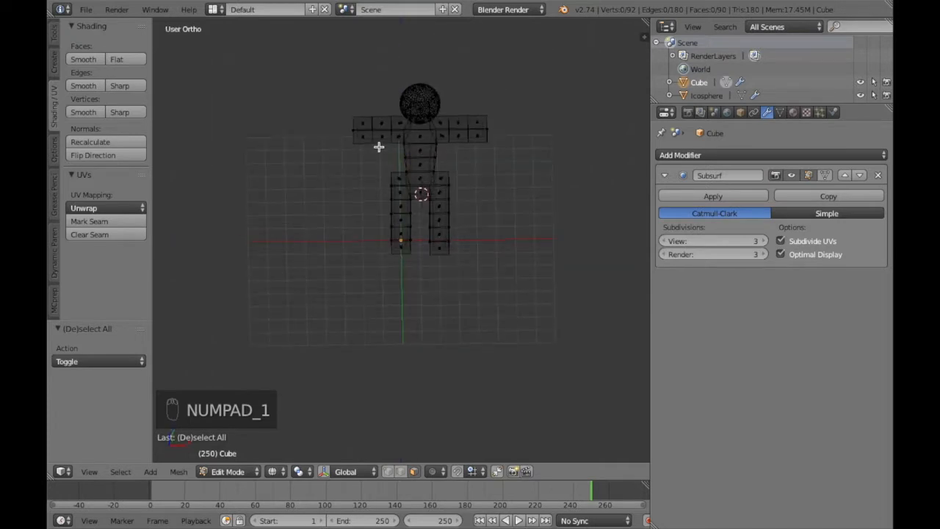
right_click(363, 125)
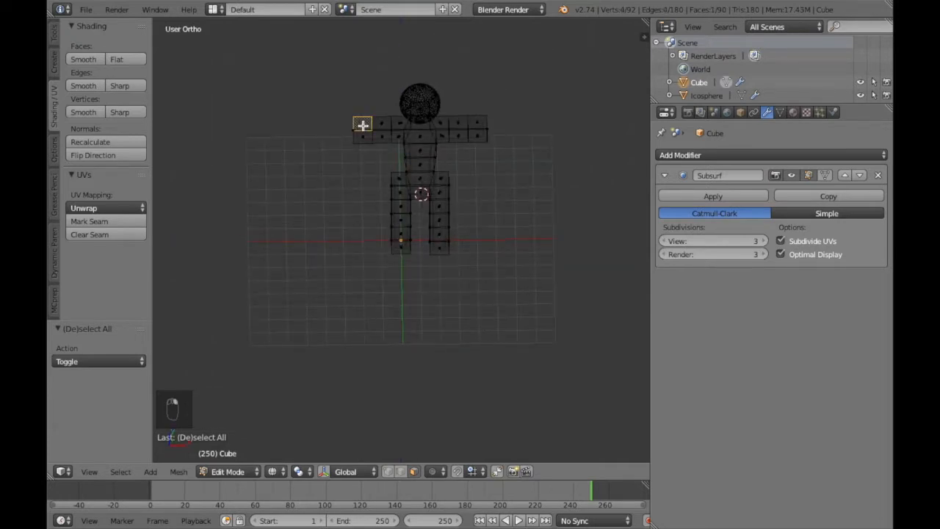
key(e)
key(2)
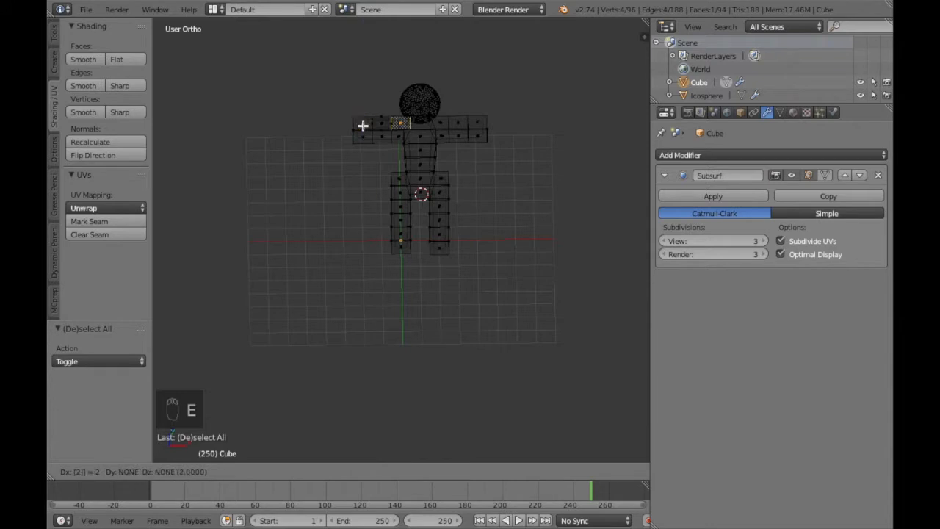
key(BackSpace)
key(z)
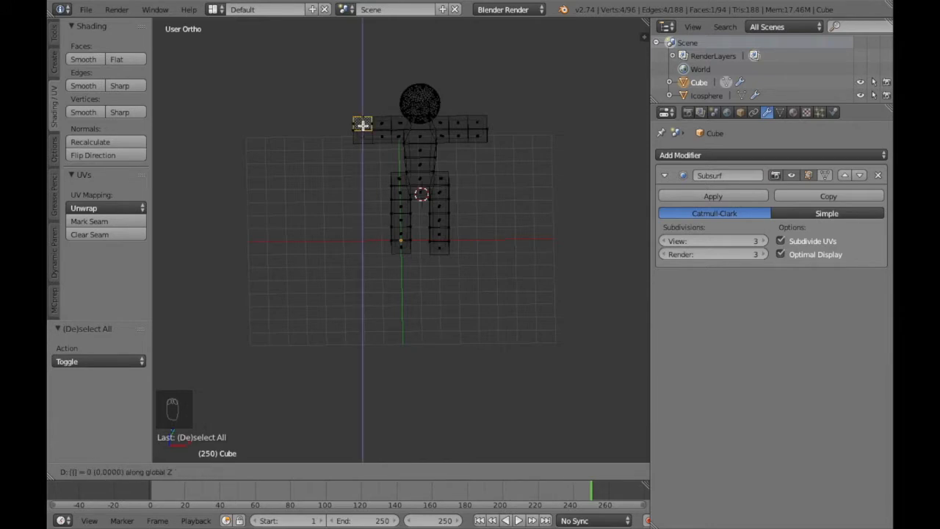
key(2)
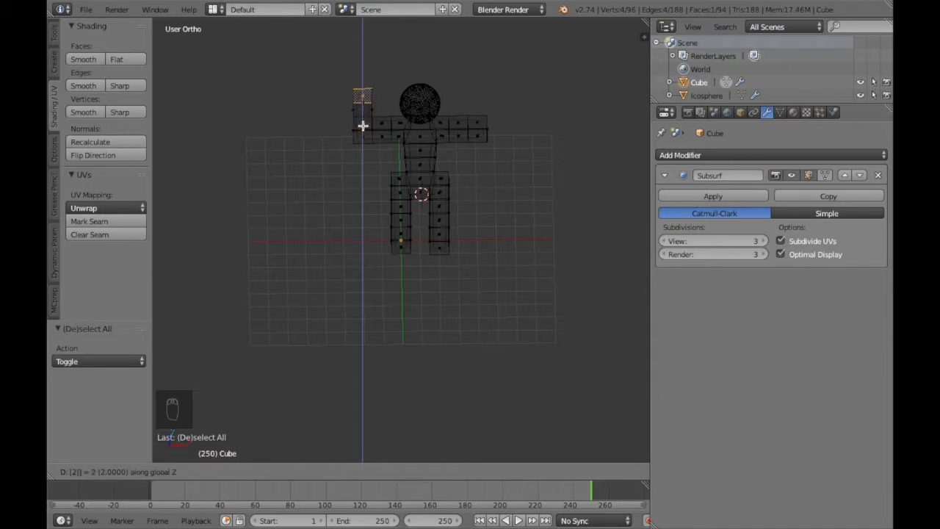
key(Return)
Extrude the matching end face of the positive-X arm by 2 units.
right_click(480, 127)
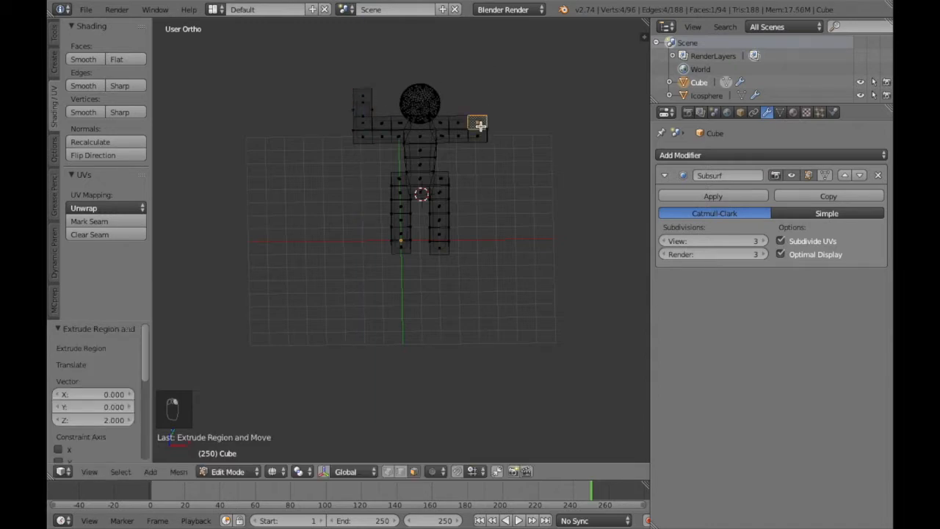
key(e)
key(2)
key(Return)
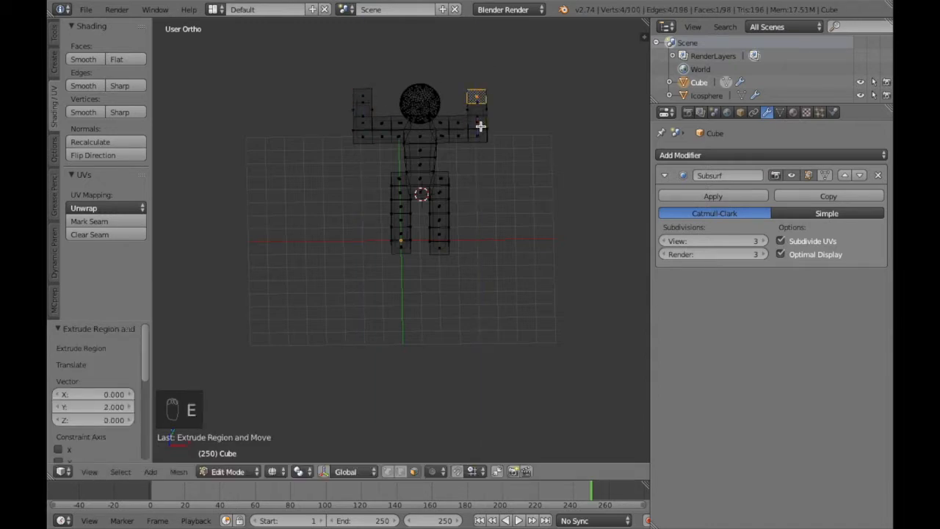
Deselect all faces and return the view to solid shading.
key(a)
key(z)
middle_drag(480, 126, 480, 126)
Undo both extrusions at the ends of the arms.
key(super+z)
key(super+z)
key(super+z)
key(super+z)
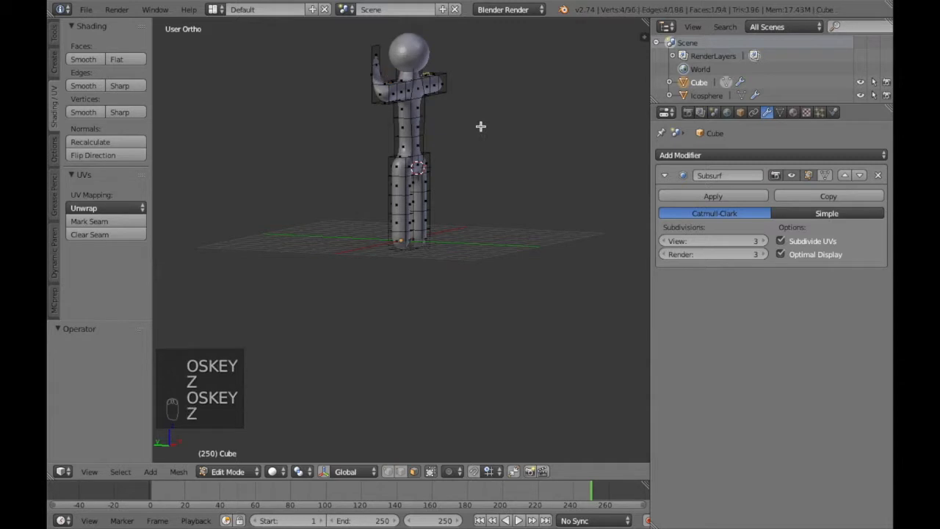
Select the top end faces of both arms together, extrude them upward by 2 units, and deselect everything.
middle_drag(480, 127, 481, 127)
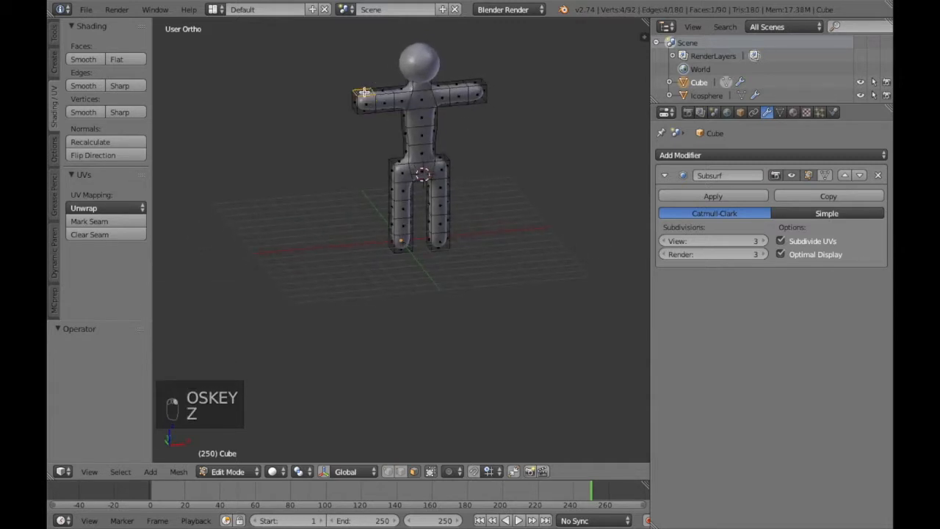
shift+right_click(476, 83)
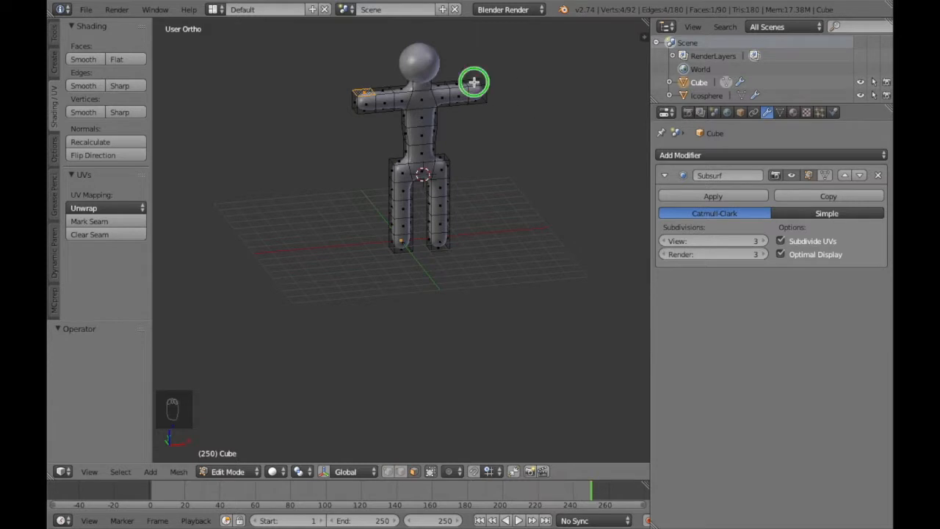
key(e)
key(2)
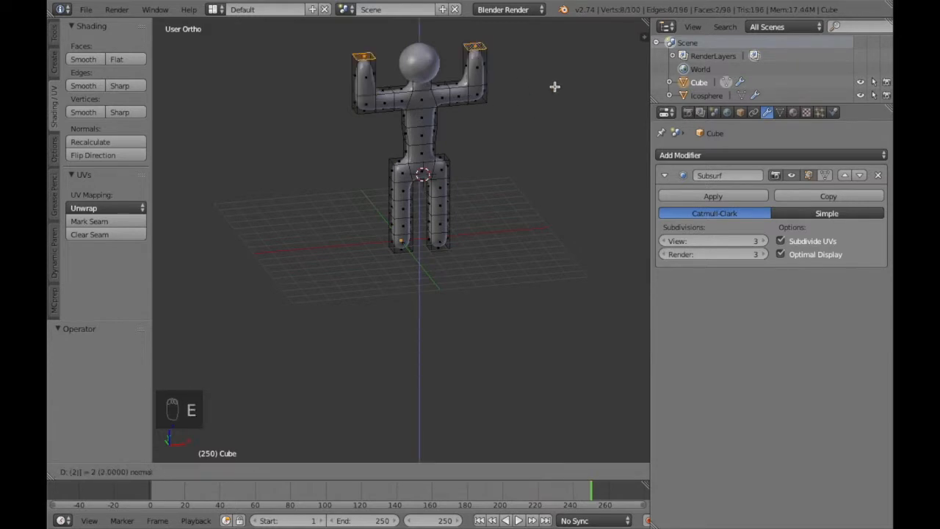
key(Return)
click(554, 86)
key(a)
Inspect the raised arms from the side and return to the front view.
scroll(555, 87, down, 5)
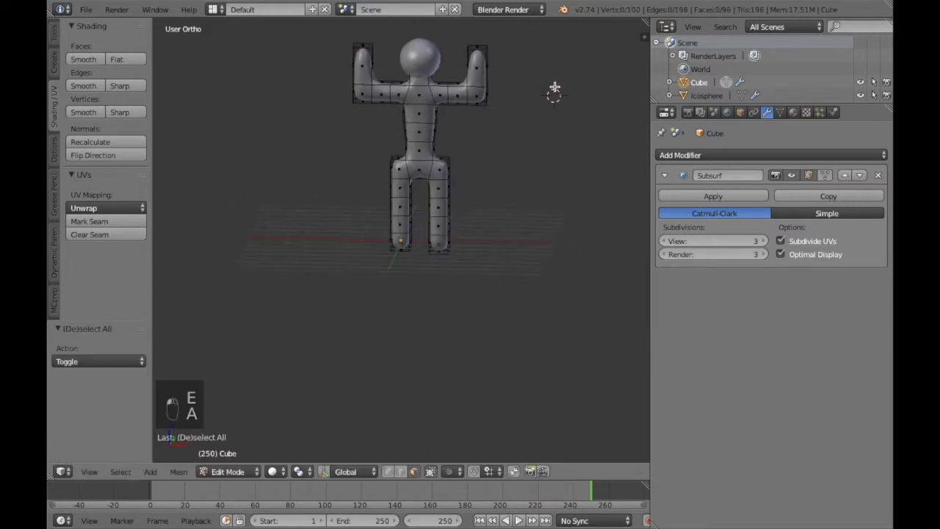
scroll(555, 87, left, 15)
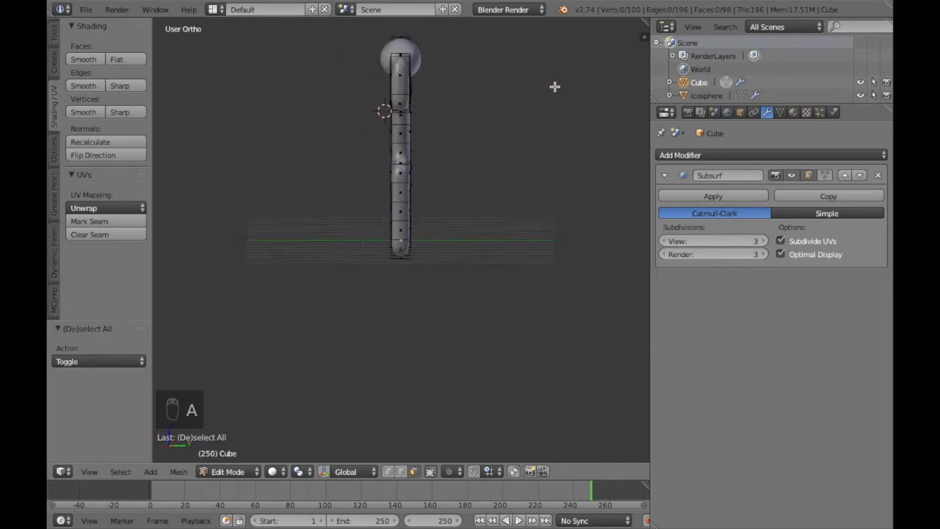
scroll(555, 86, left, 3)
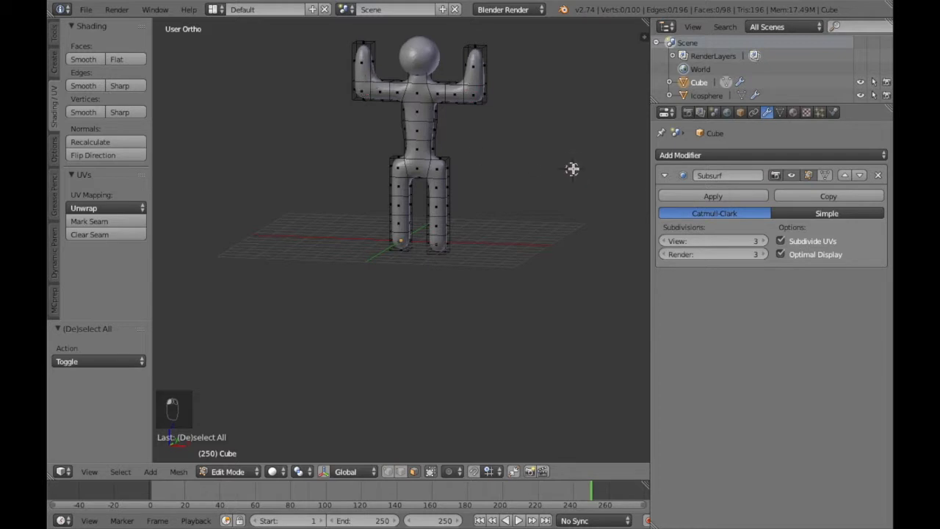
scroll(572, 169, down, 1)
click(571, 166)
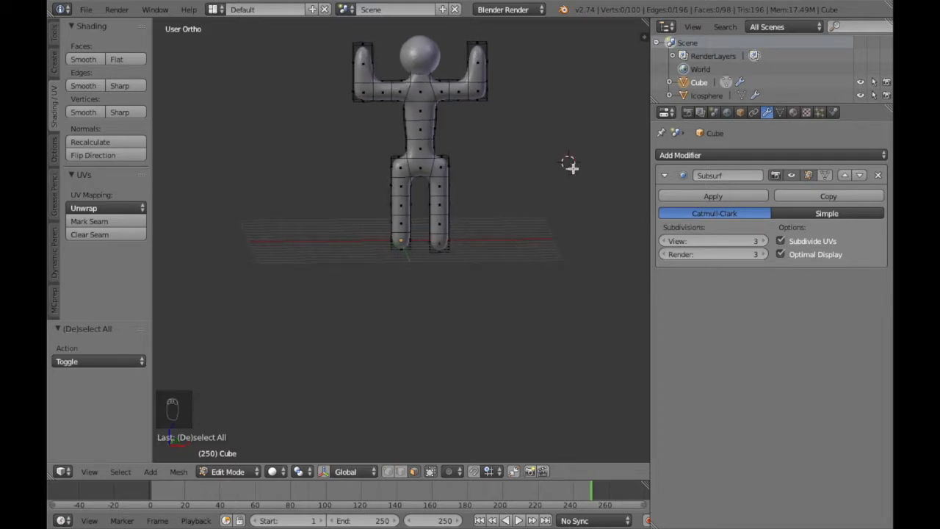
key(KP_1)
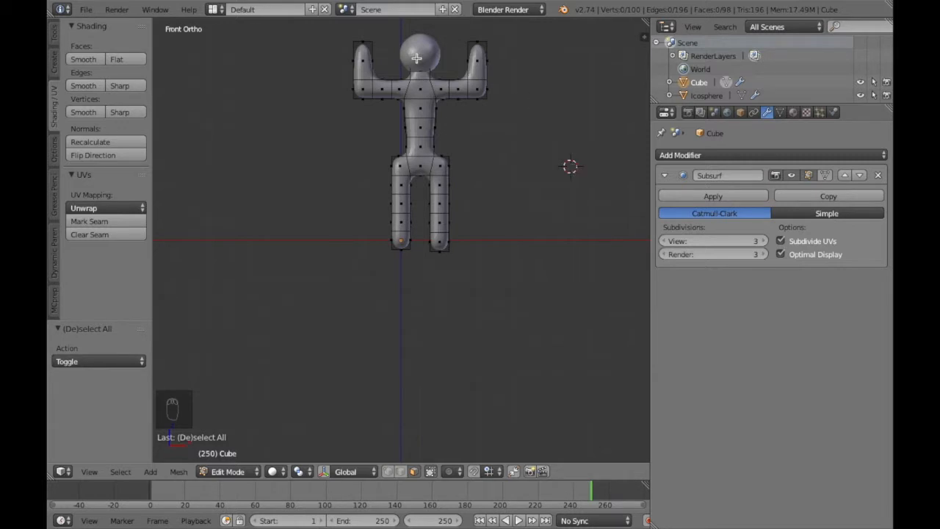
Examine the head's mesh separately in Edit Mode, and check which mesh opens with both head and body selected.
key(Tab)
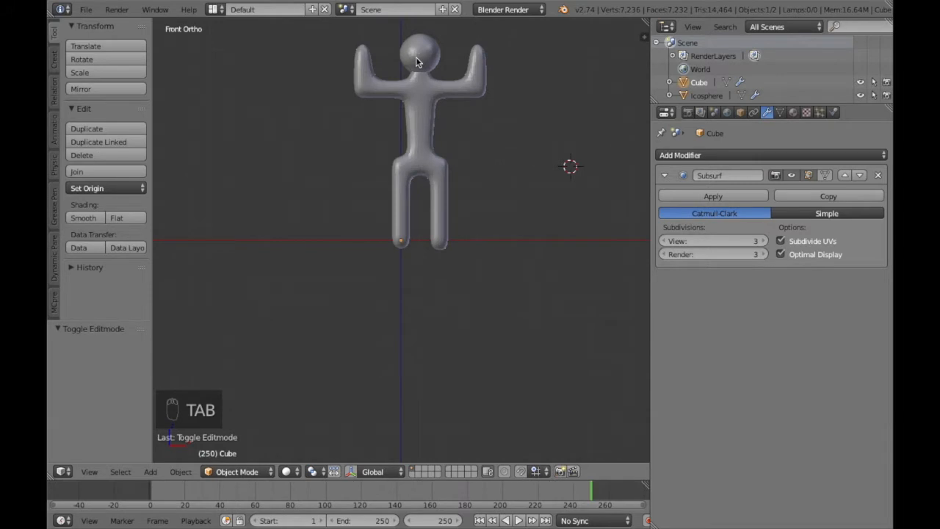
right_click(422, 59)
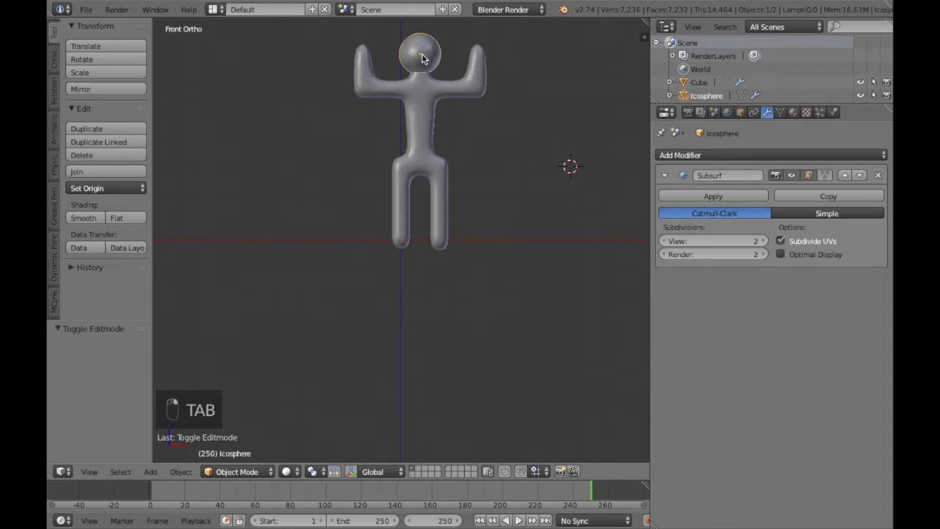
key(Tab)
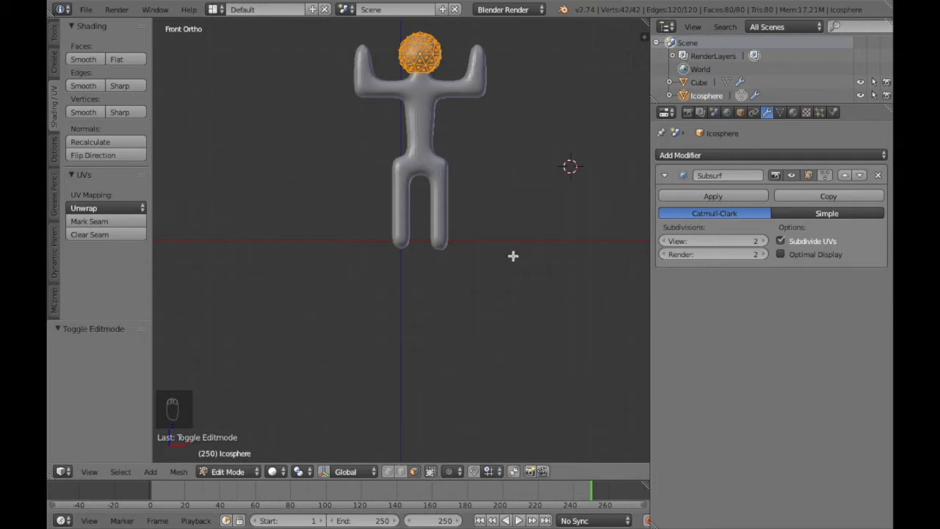
key(a)
key(Tab)
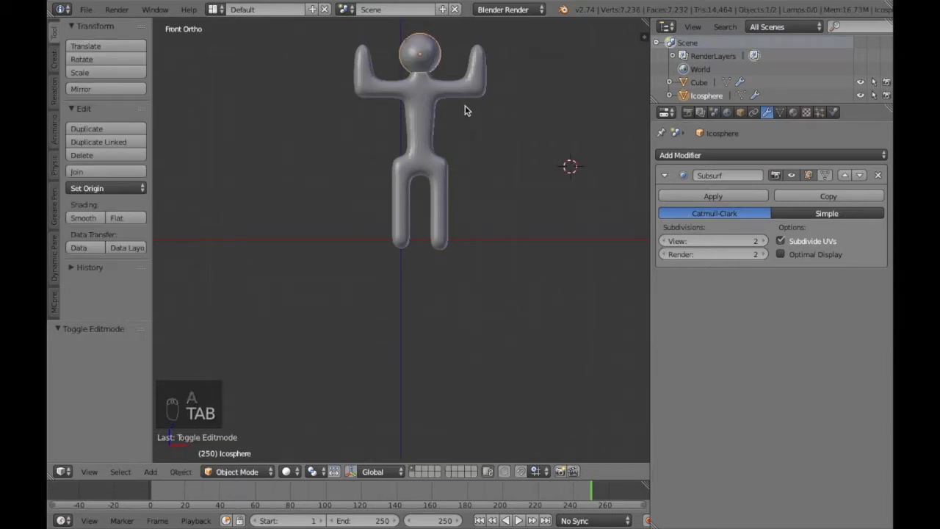
shift+right_click(418, 114)
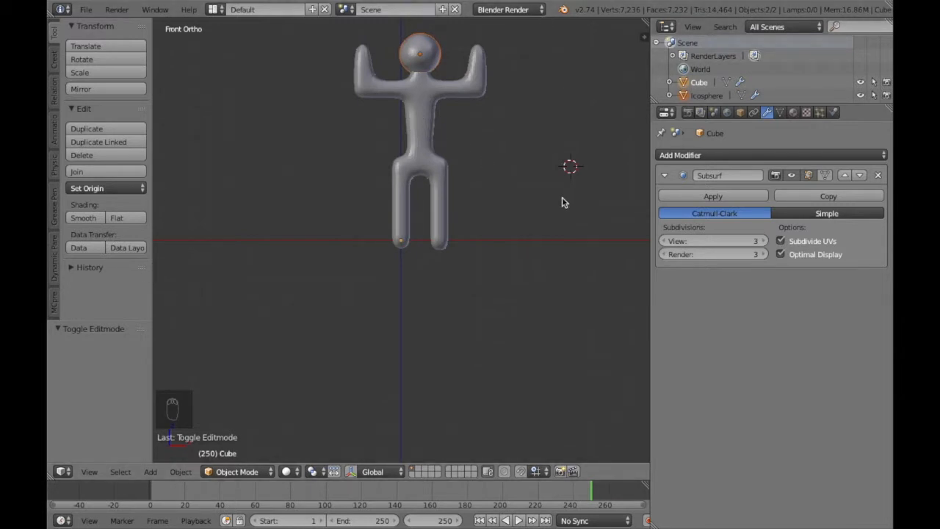
key(Tab)
key(Tab)
Select the head together with the body and join them into one object with the body active.
key(a)
key(a)
key(a)
key(a)
key(a)
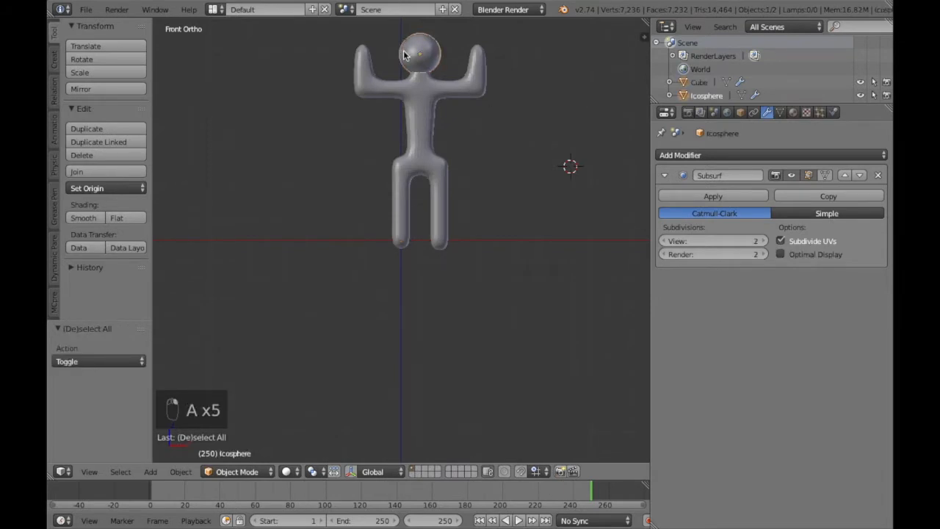
key(a)
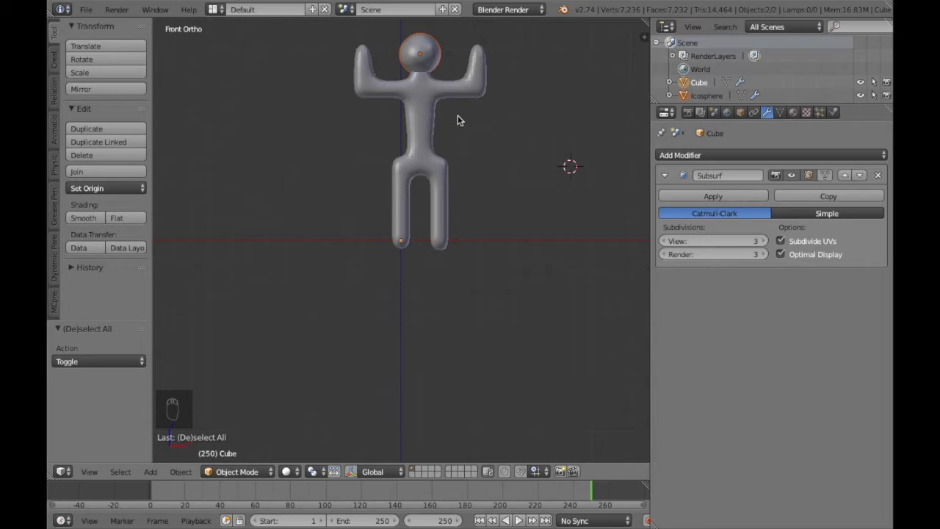
key(ctrl+j)
key(a)
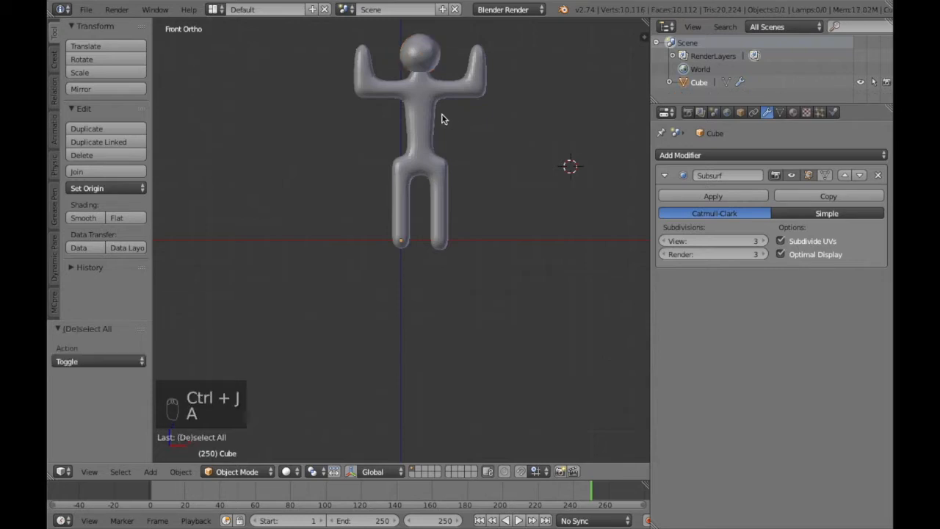
Select the joined figure and open its mesh in Edit Mode, focusing on the neck area.
right_click(415, 88)
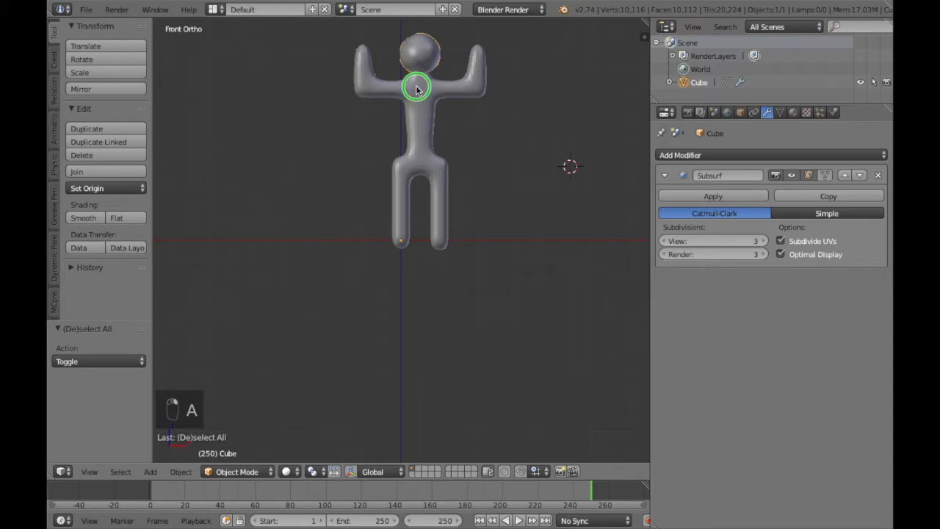
key(Tab)
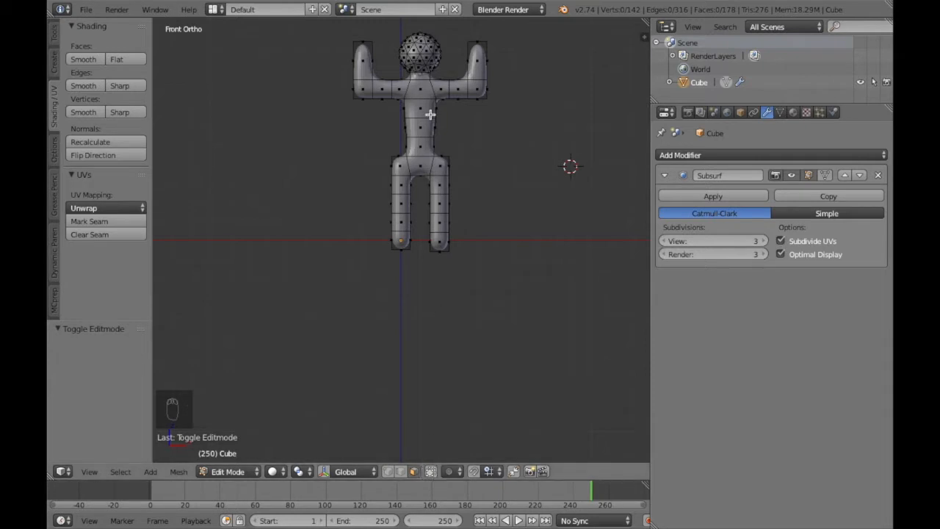
scroll(430, 114, up, 1)
shift+scroll(430, 113, up, 5)
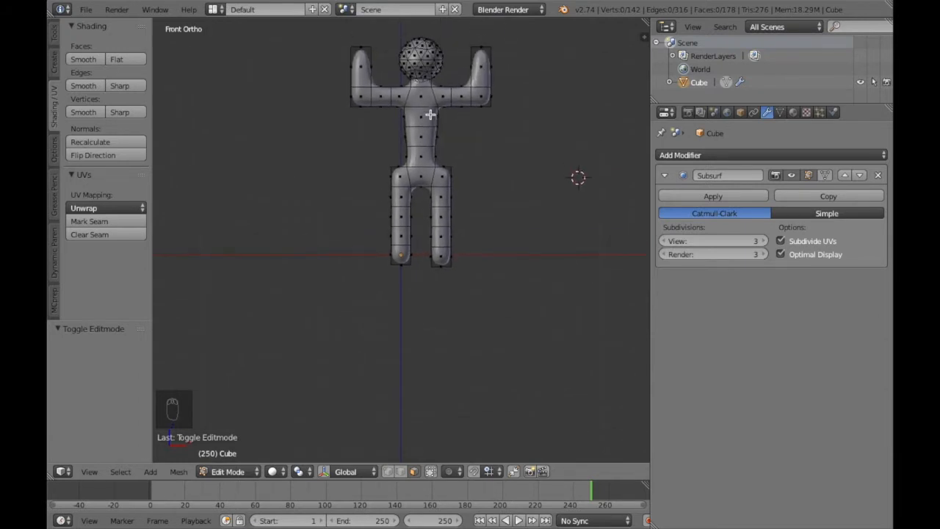
scroll(430, 114, up, 7)
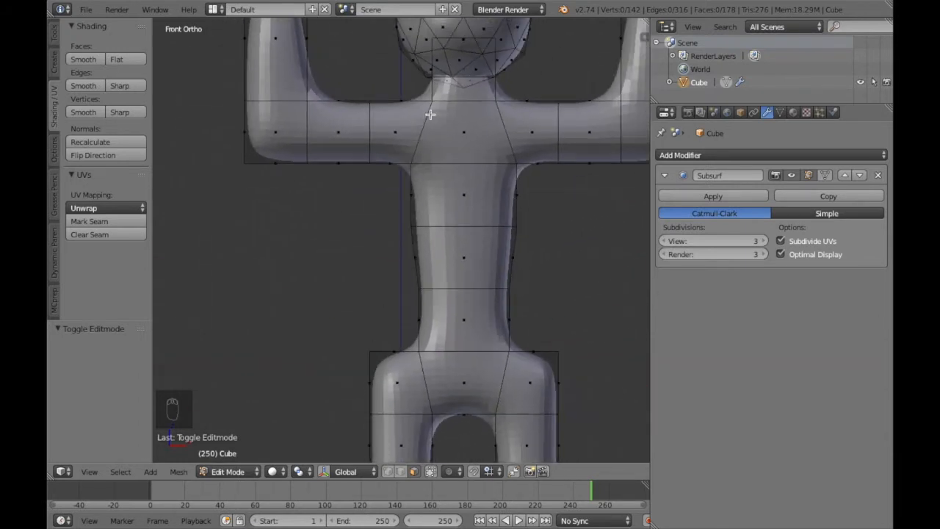
shift+scroll(430, 113, up, 3)
ctrl+scroll(429, 113, down, 1)
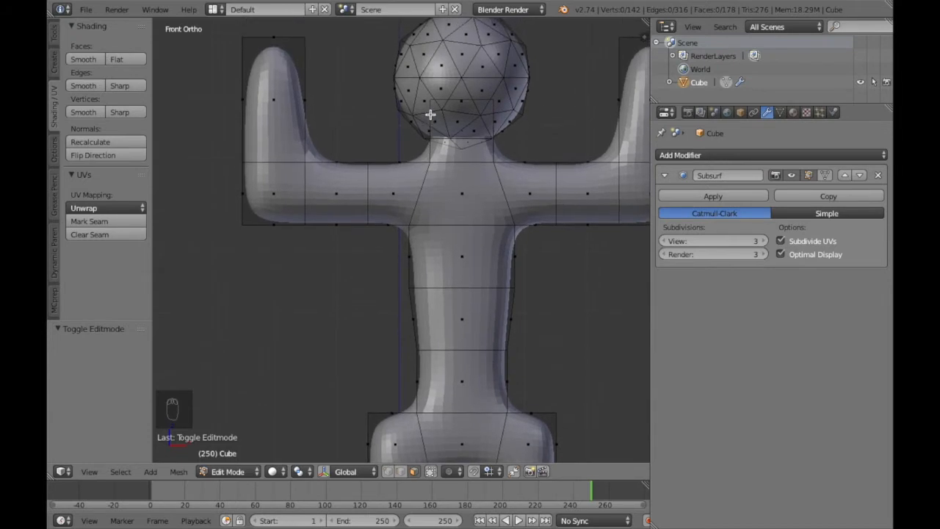
Switch to vertex selection, select the vertex at the base of the head, and snap the 3D cursor to it.
click(400, 472)
right_click(434, 156)
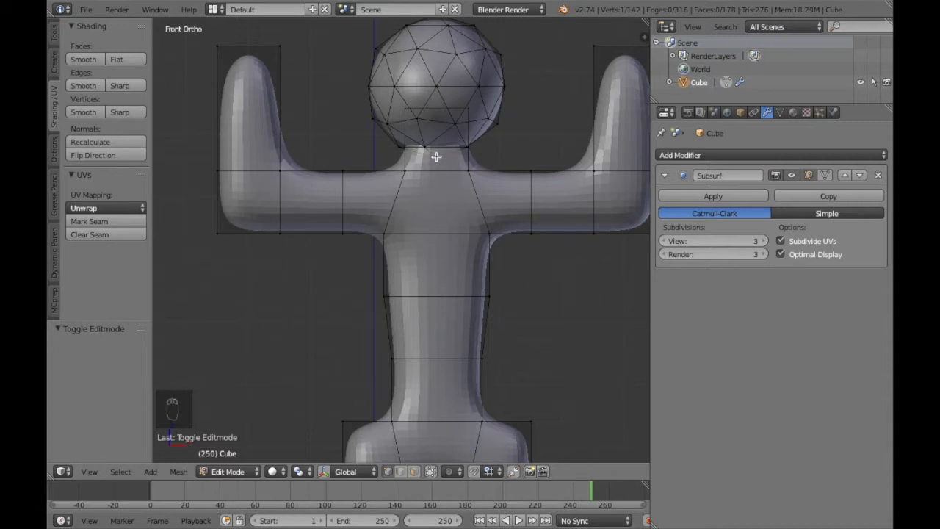
key(shift+s)
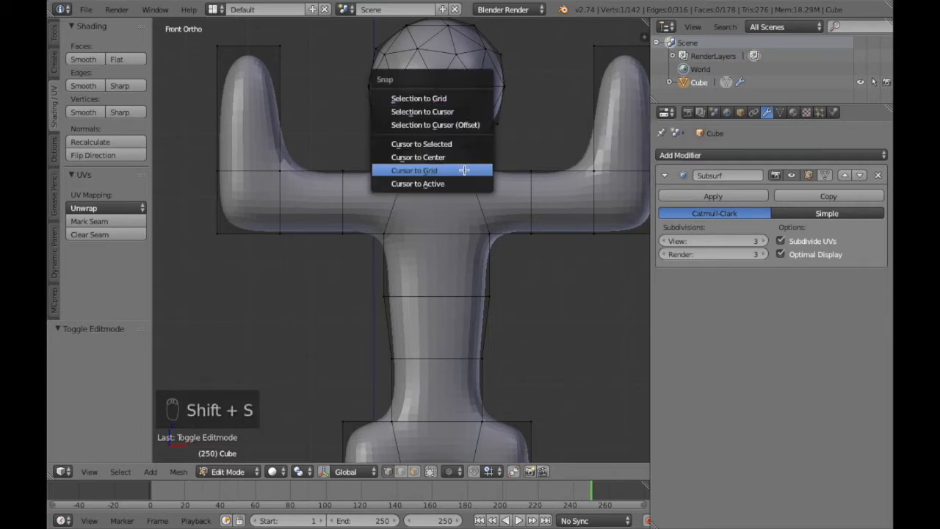
click(464, 145)
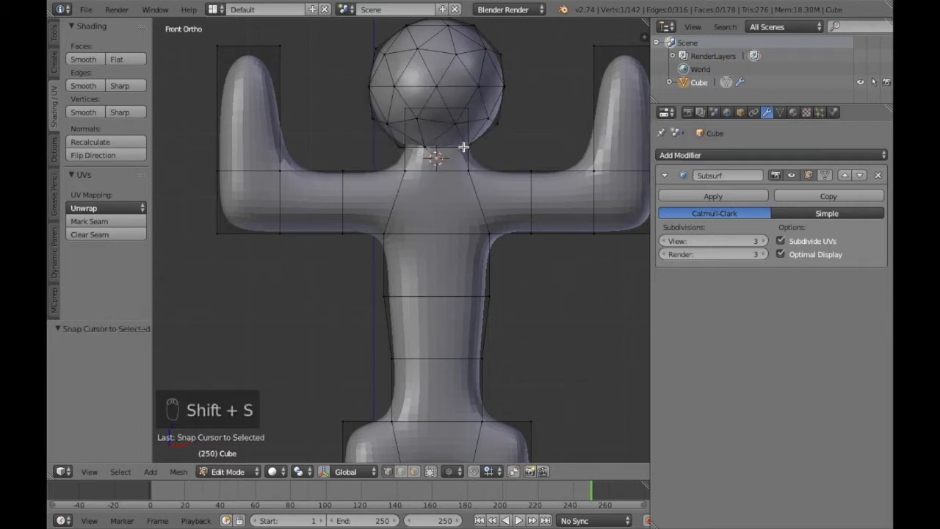
Try scaling the single vertex at the head's base by about 2.75, and undo the resize.
key(s)
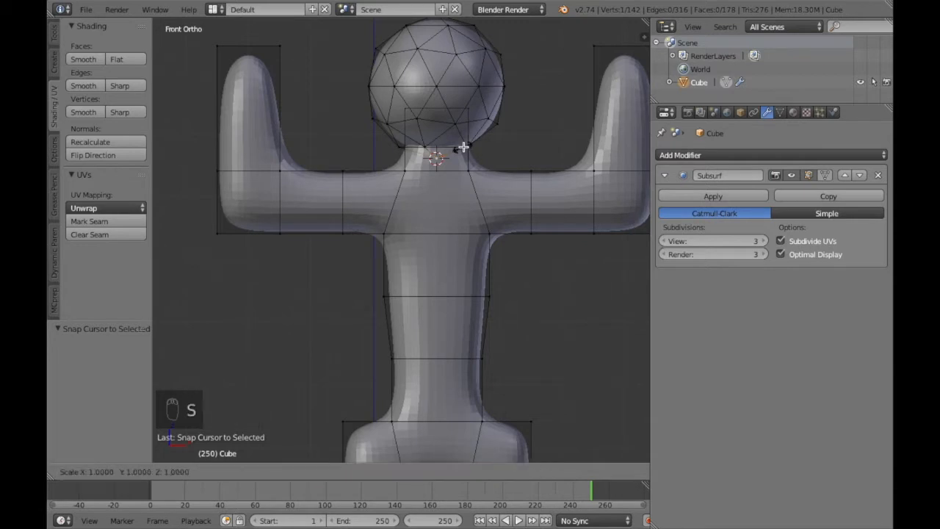
click(496, 109)
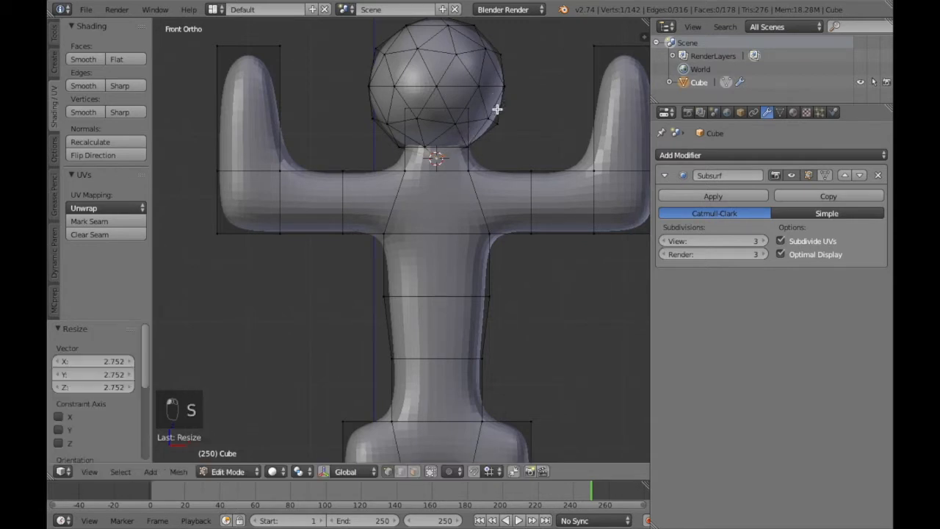
key(super+z)
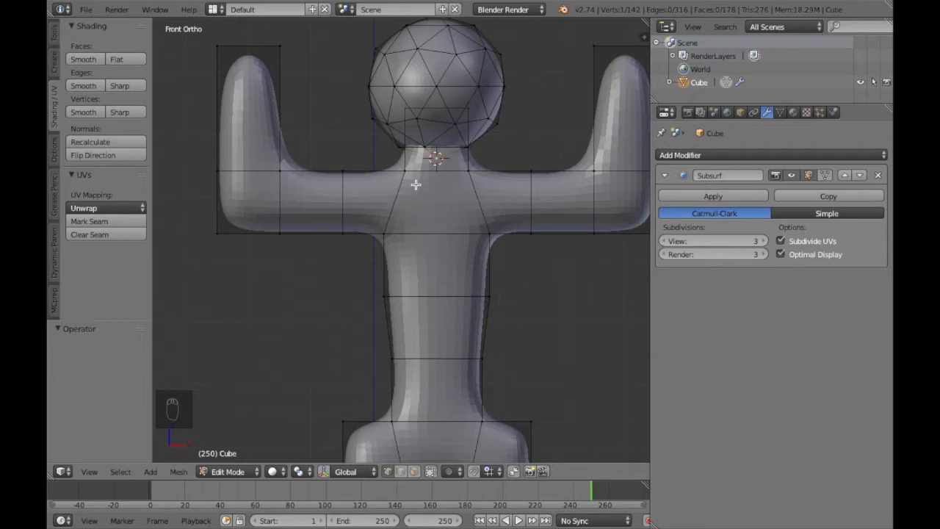
Select all geometry linked to the body, and clear the selection.
key(l)
key(l)
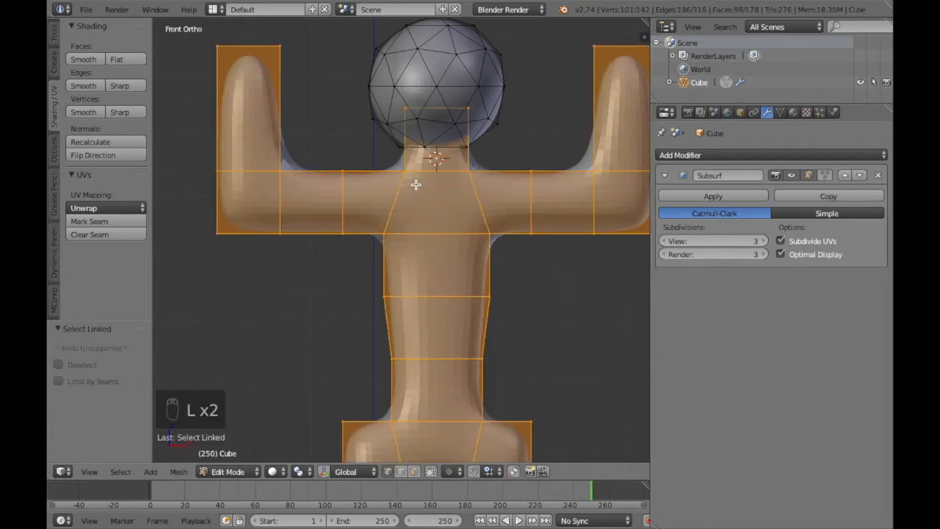
key(a)
Select the head's linked geometry from one of its vertices, return to the front view, and clear the selection.
right_click(432, 158)
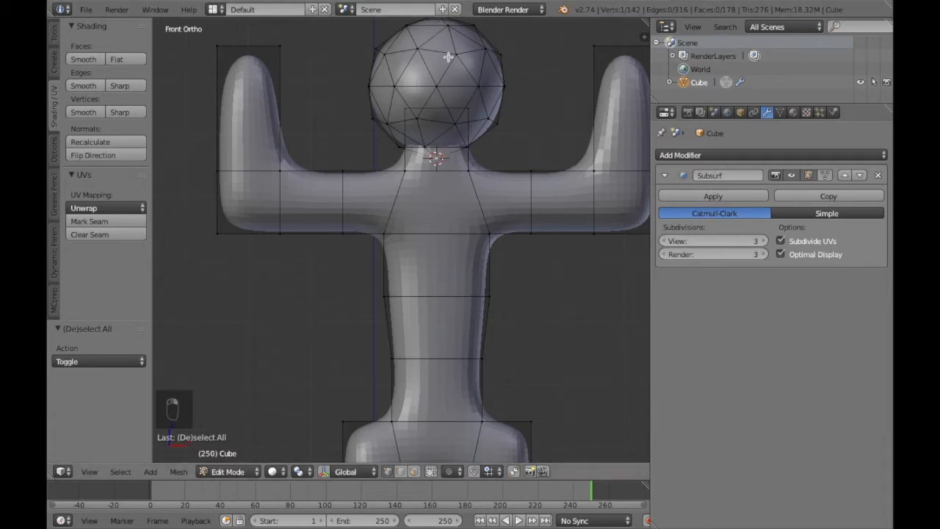
middle_drag(441, 28, 446, 53)
click(441, 23)
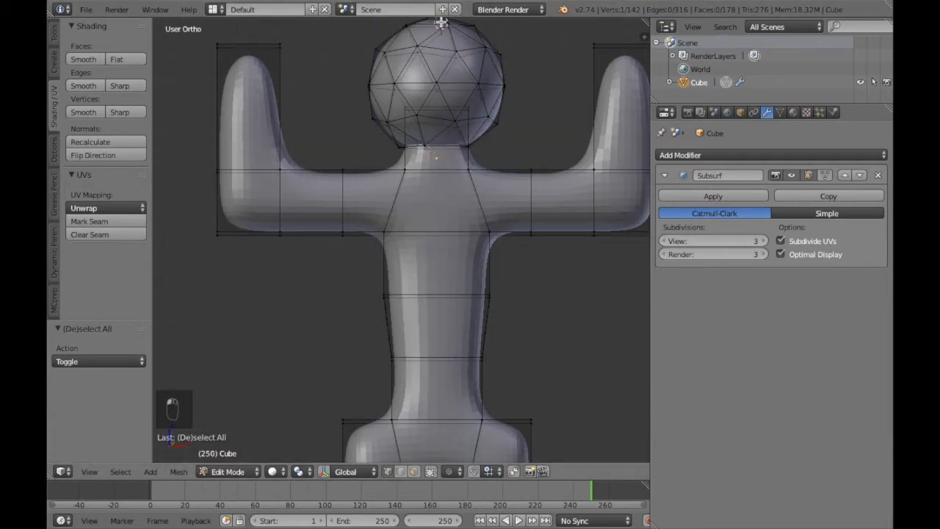
key(l)
middle_drag(441, 22, 440, 23)
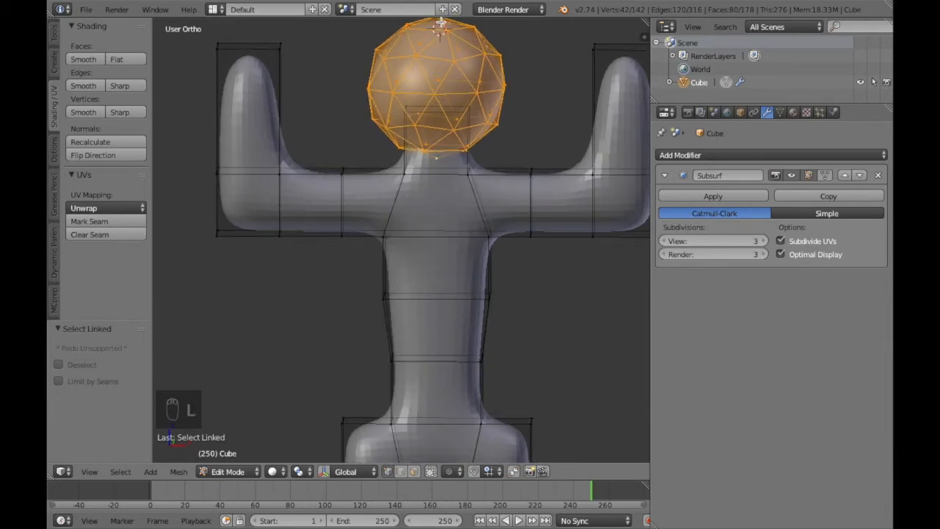
key(KP_1)
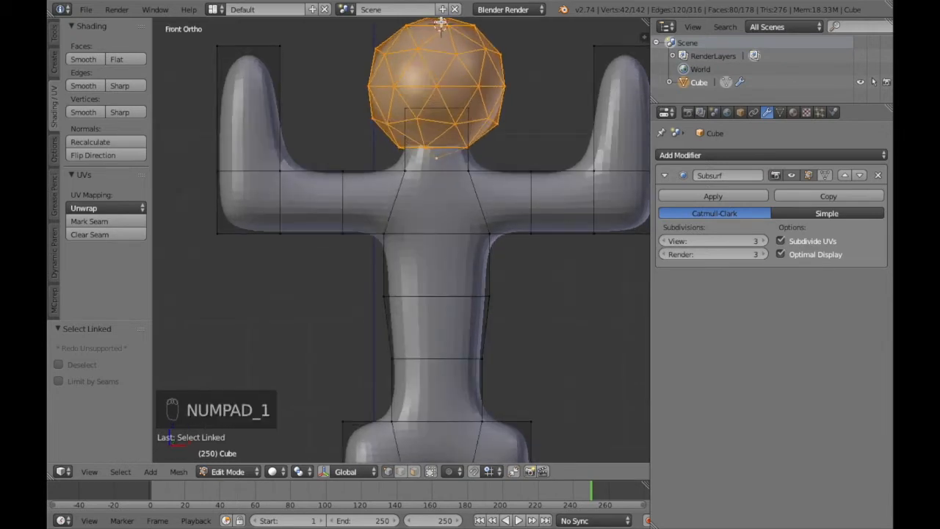
key(a)
key(a)
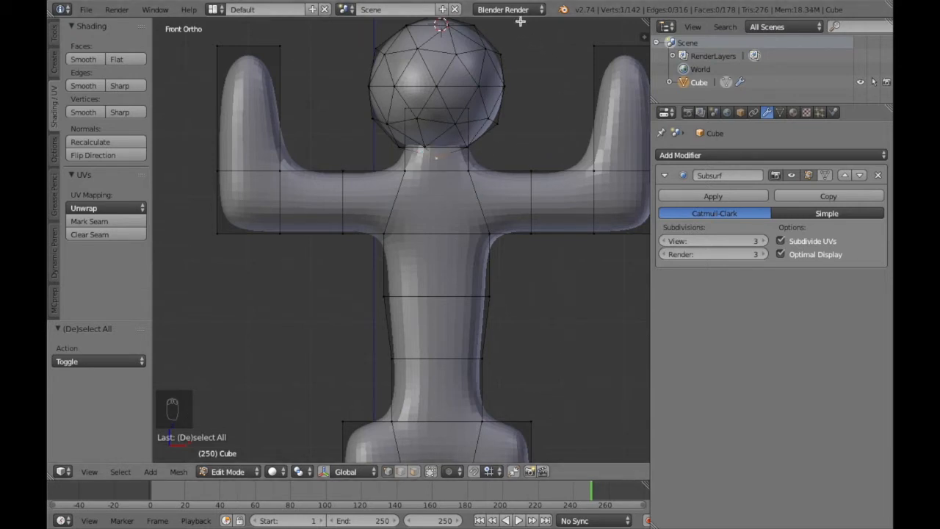
Test linked selection at different spots on and around the head and torso, clearing the selection in between.
key(l)
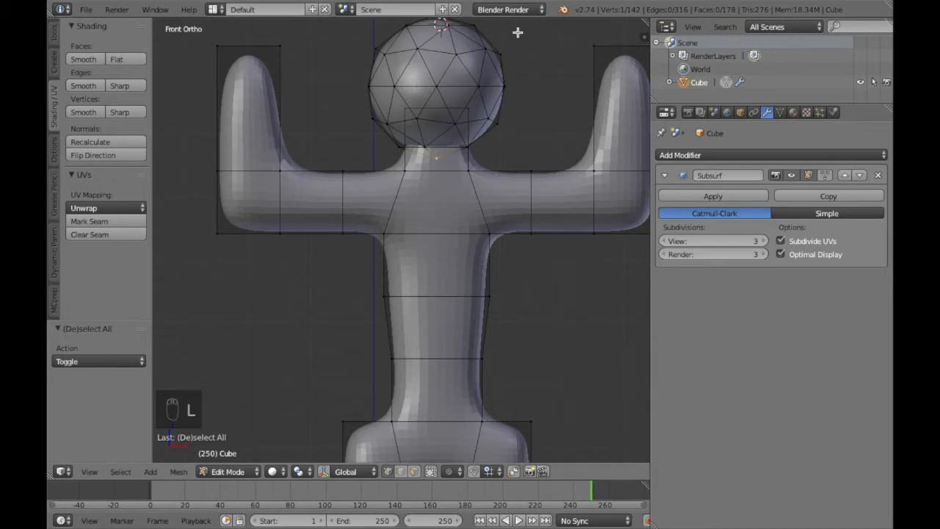
key(l)
key(a)
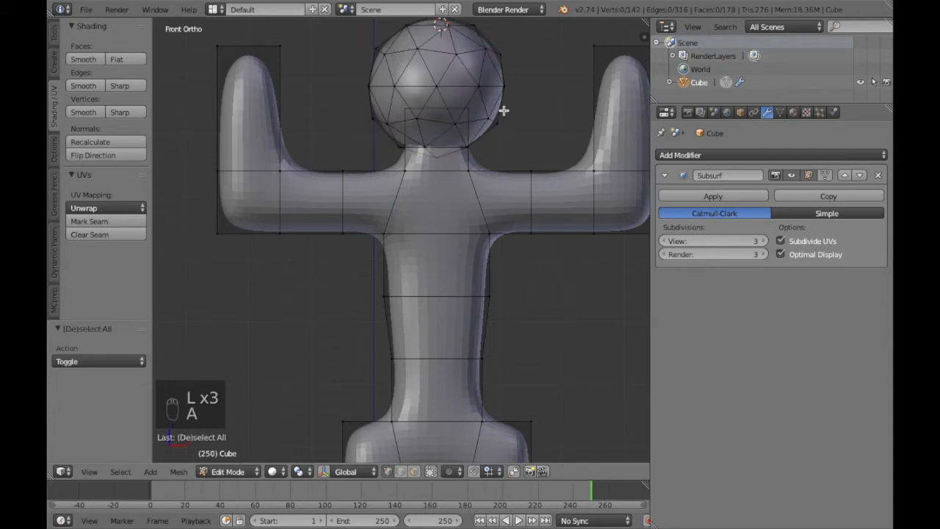
key(l)
key(l)
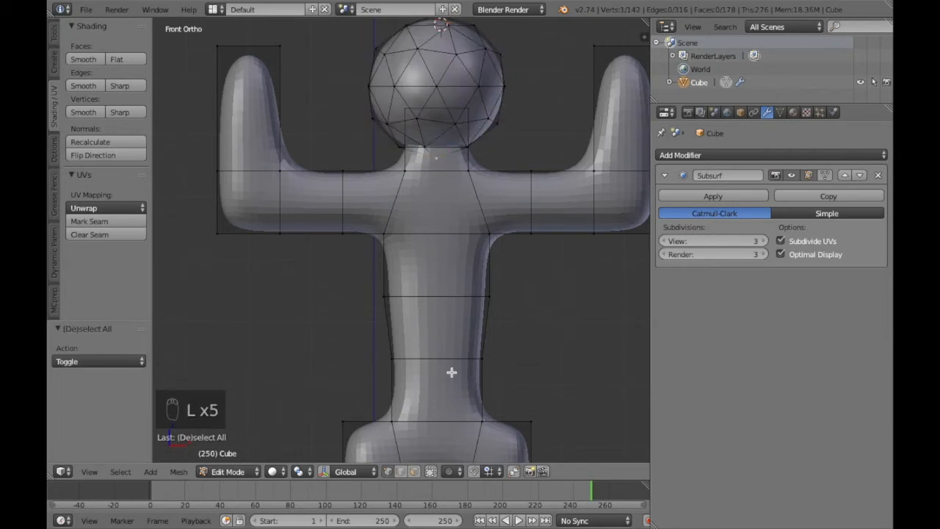
key(l)
key(l)
key(a)
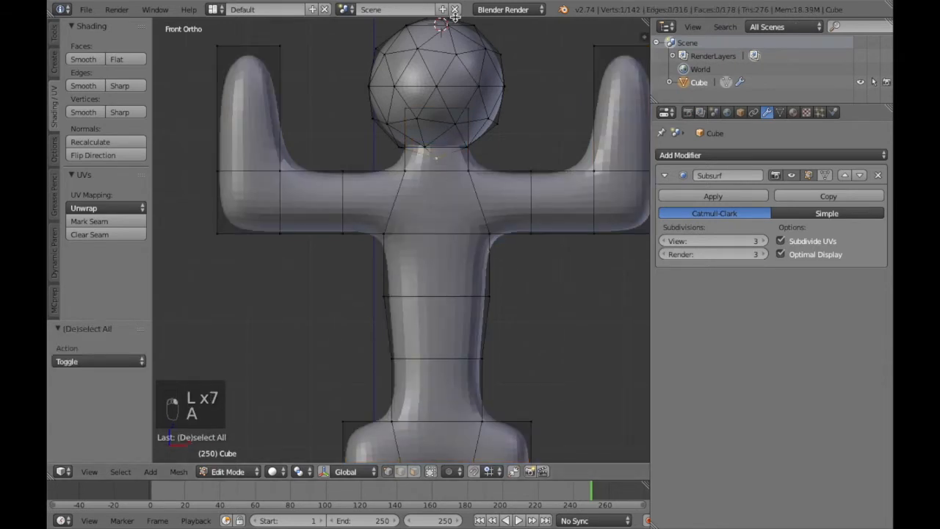
Select the head's whole linked mesh and place the 3D cursor at the neck.
key(l)
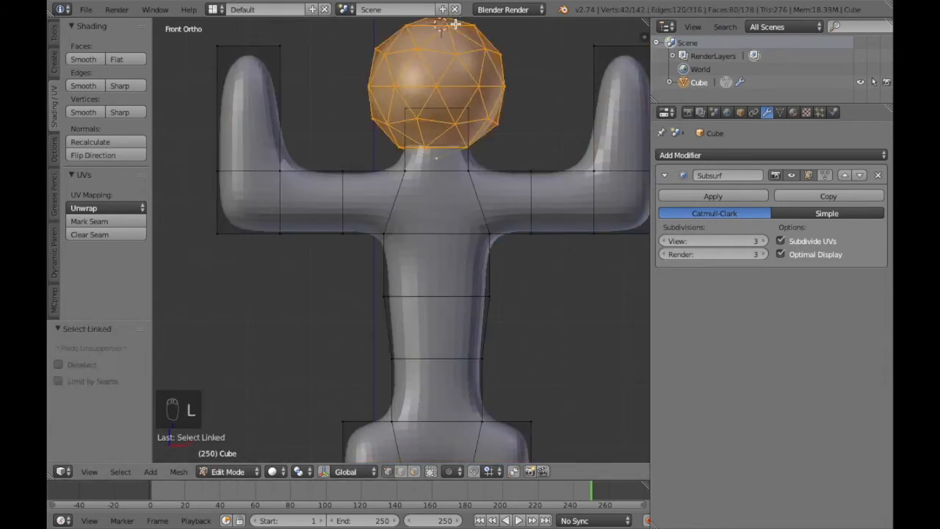
scroll(439, 41, down, 2)
scroll(433, 42, up, 5)
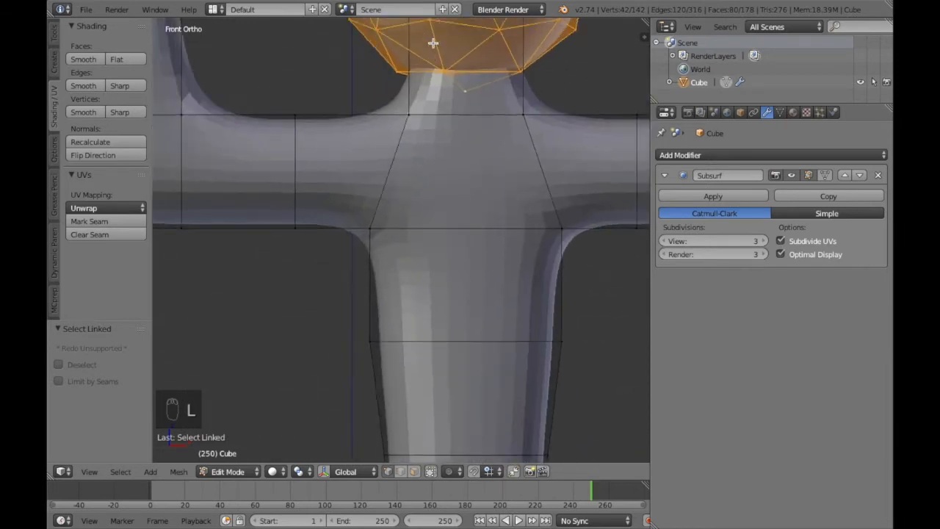
scroll(433, 41, down, 4)
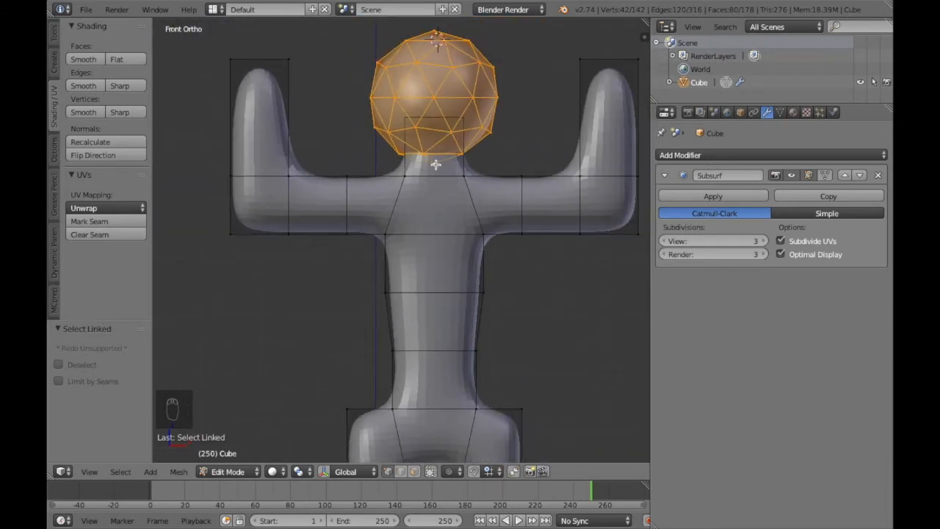
click(434, 164)
Try scaling the selected head uniformly by about 1.06, and undo the resize.
key(s)
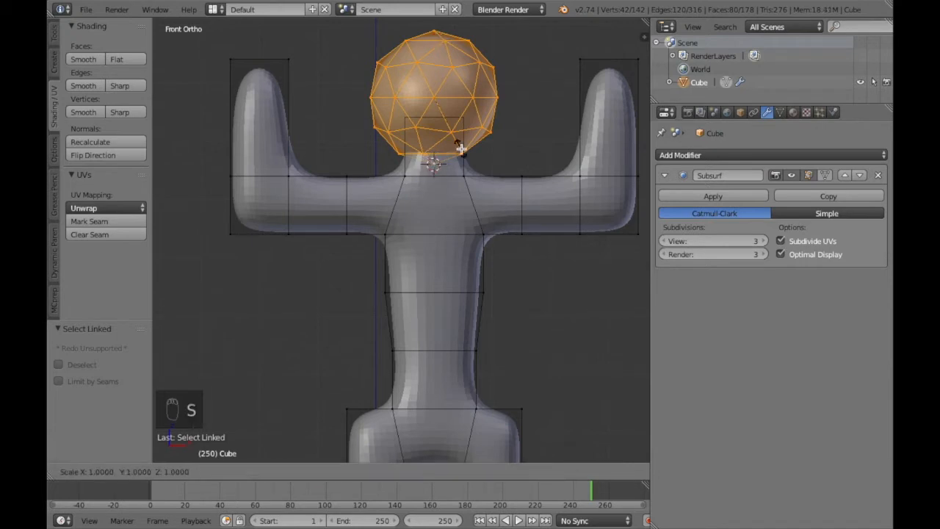
click(468, 147)
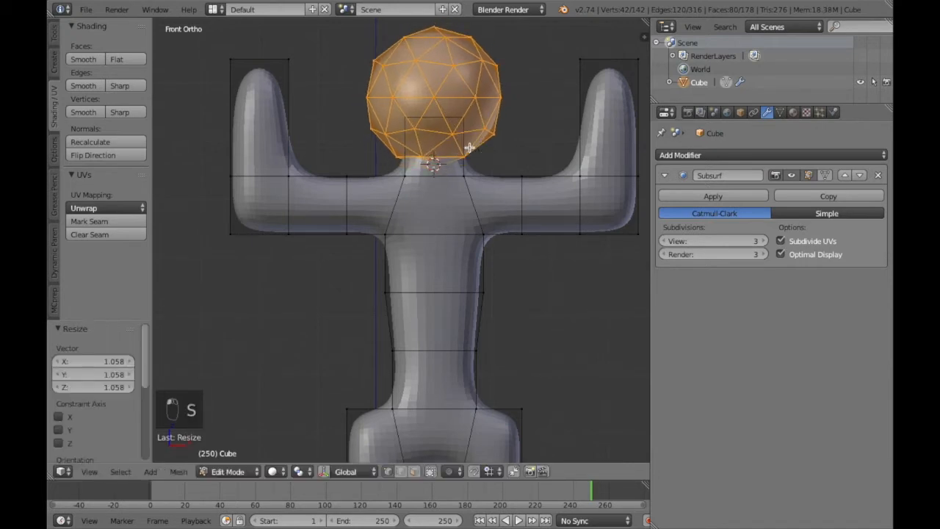
key(super+z)
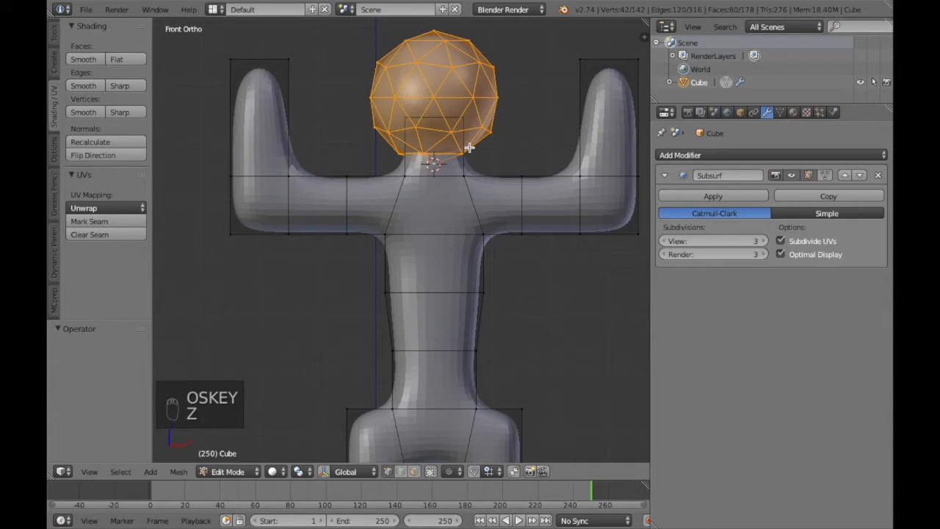
key(ctrl+s)
click(469, 148)
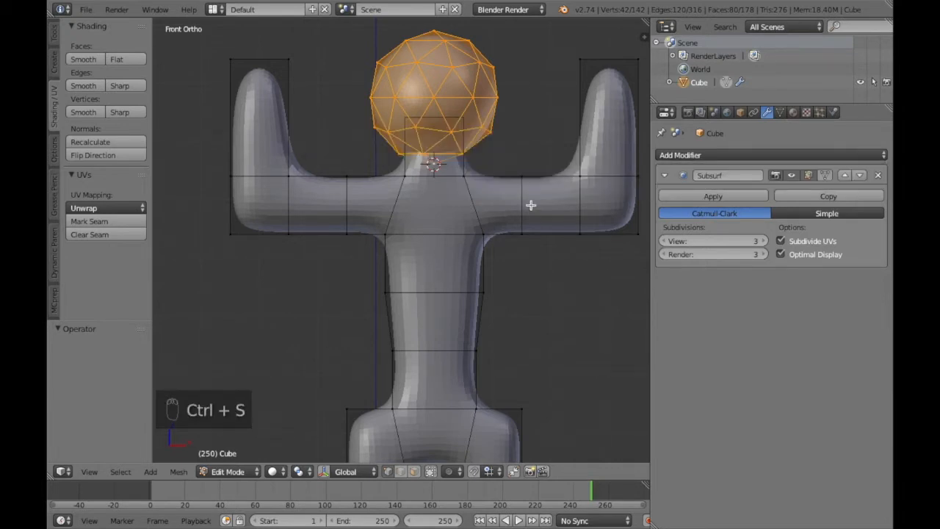
key(shift+s)
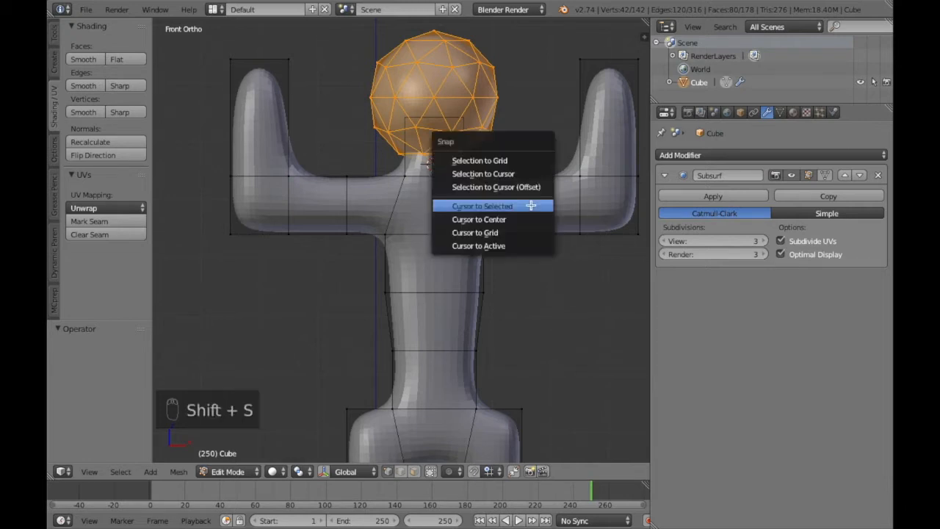
click(531, 201)
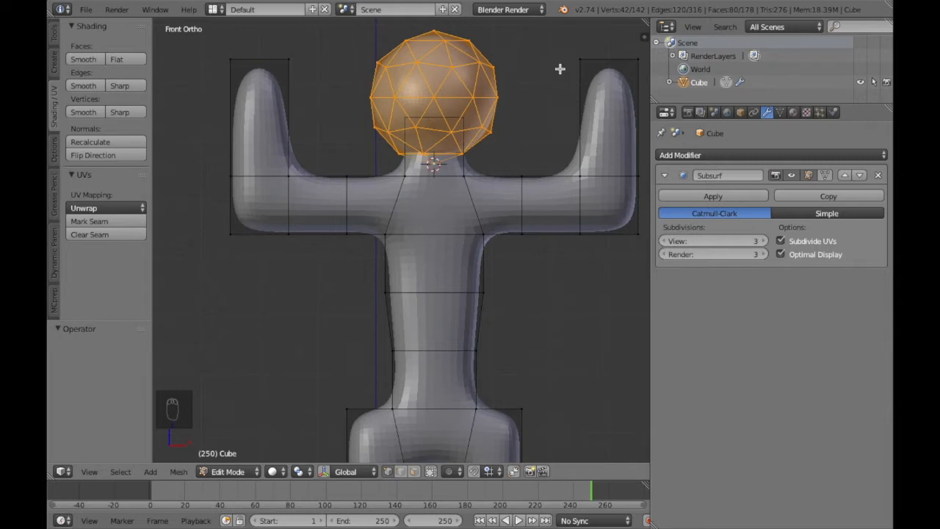
Set the pivot point to 3D Cursor.
key(w)
click(304, 473)
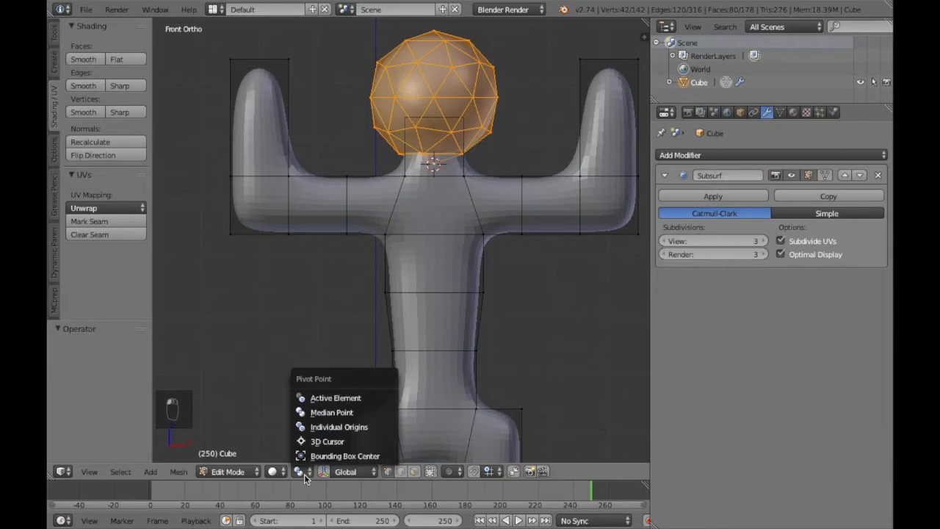
click(326, 443)
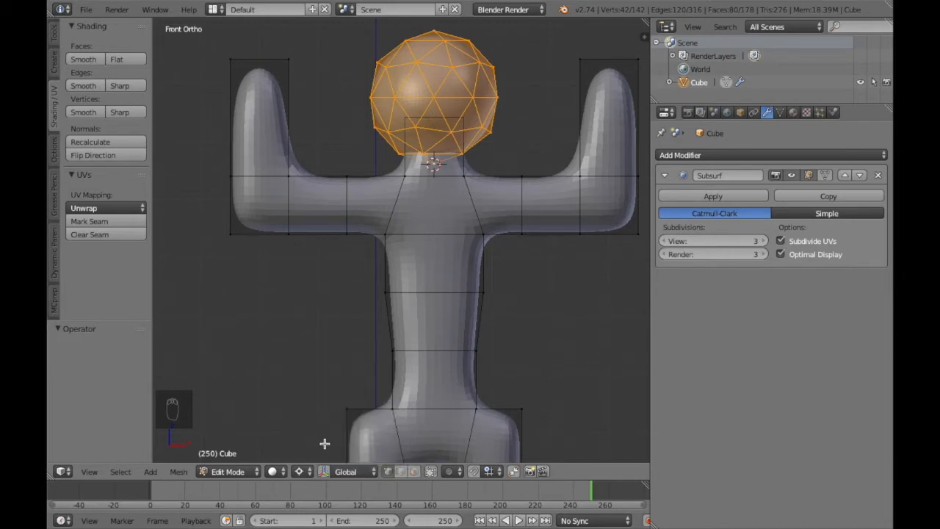
Try stretching the head by 1.5 along the global Z axis from the 3D cursor, and undo the resize.
key(s)
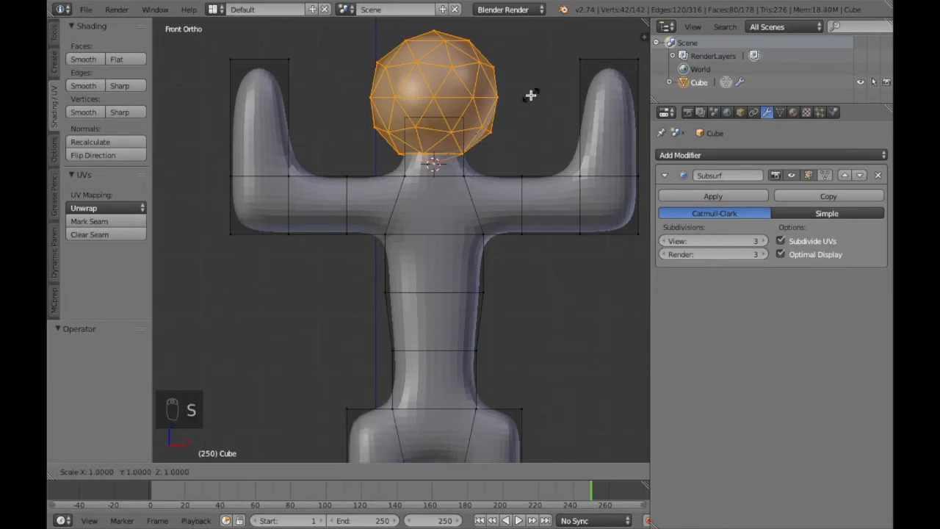
text(1.5)
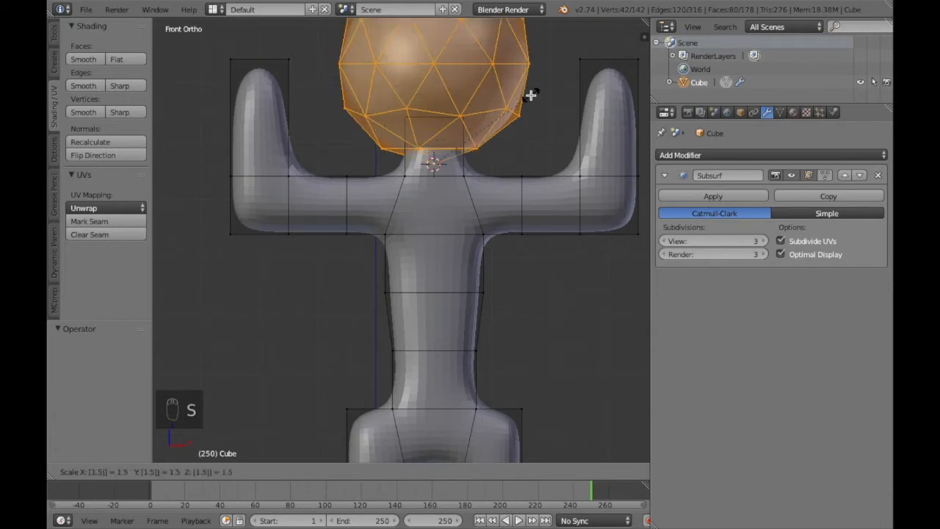
text(z)
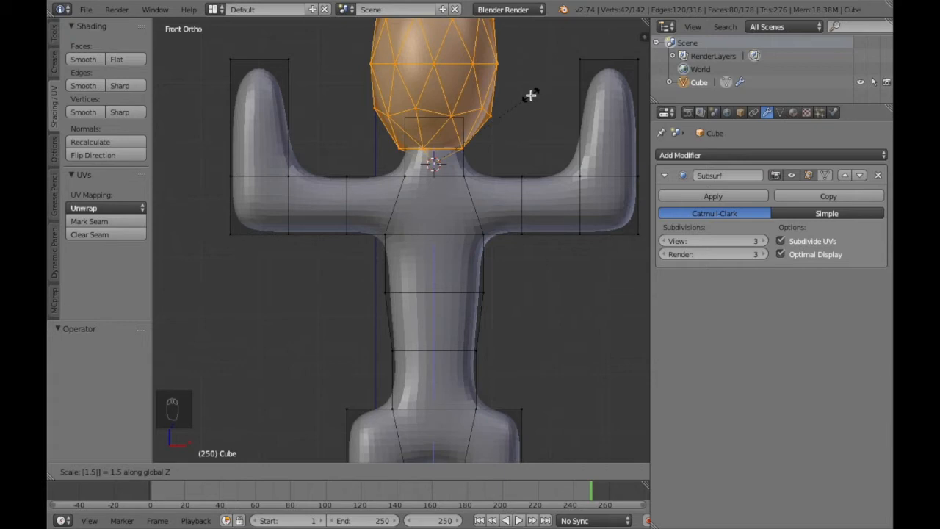
text(z)
click(530, 95)
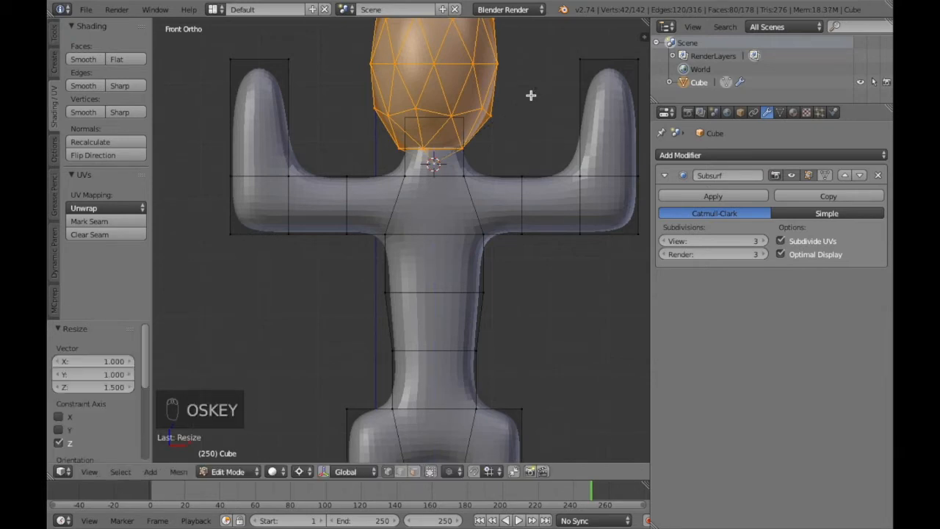
key(super+z)
Scale the head by 1.2 along the global Z axis from the 3D cursor at the neck.
key(s)
key(z)
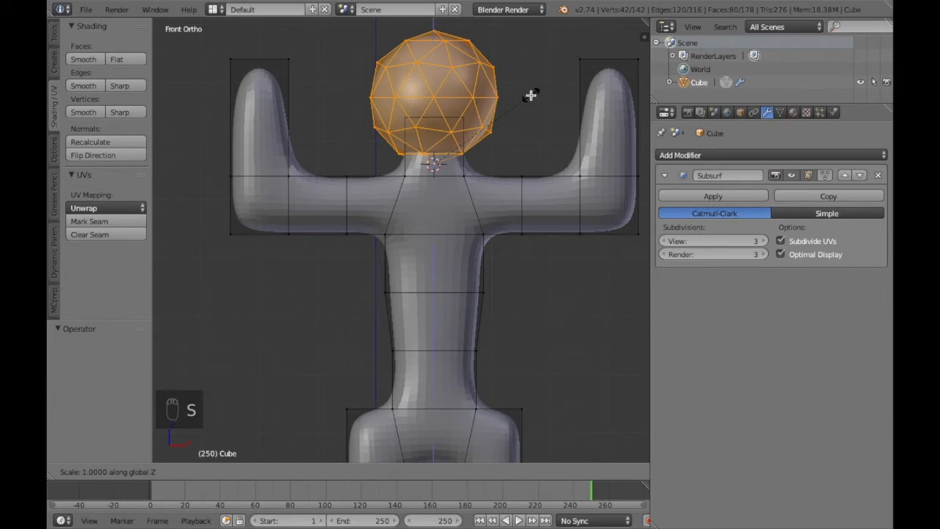
text(1.5)
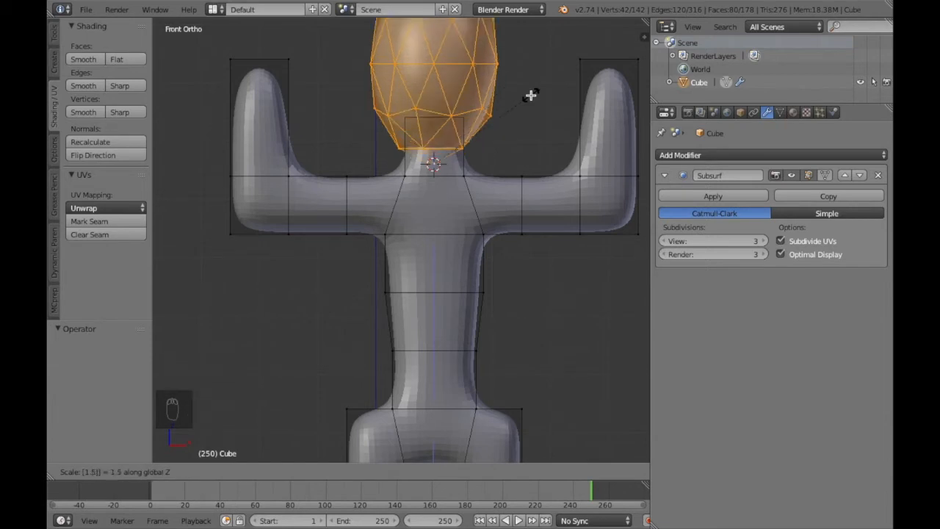
key(BackSpace)
text(2)
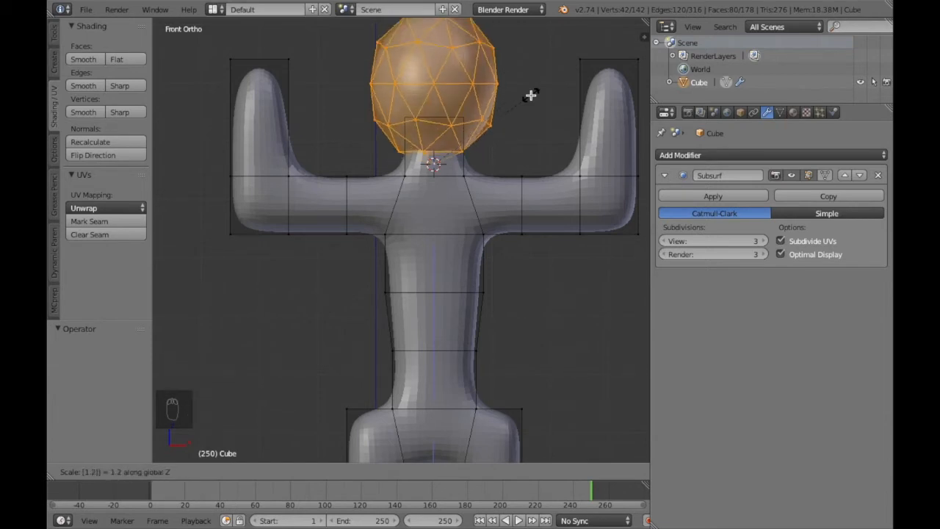
key(Return)
scroll(531, 95, down, 5)
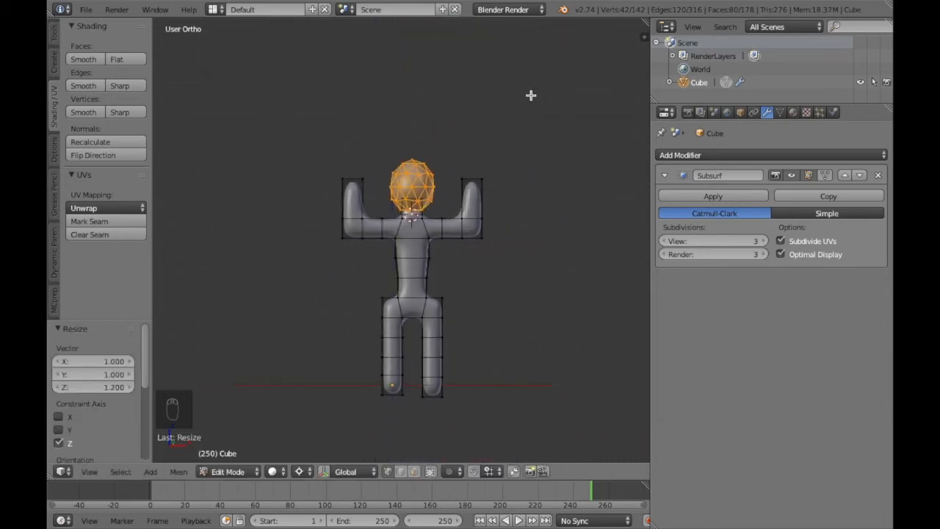
Deselect the head and check the smoothed figure from the front in Object Mode before returning to Edit Mode.
key(a)
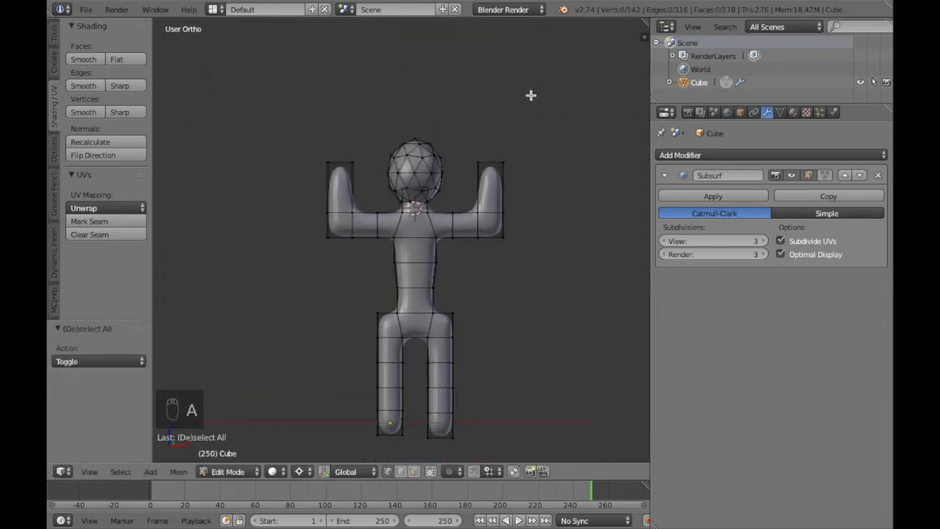
key(Tab)
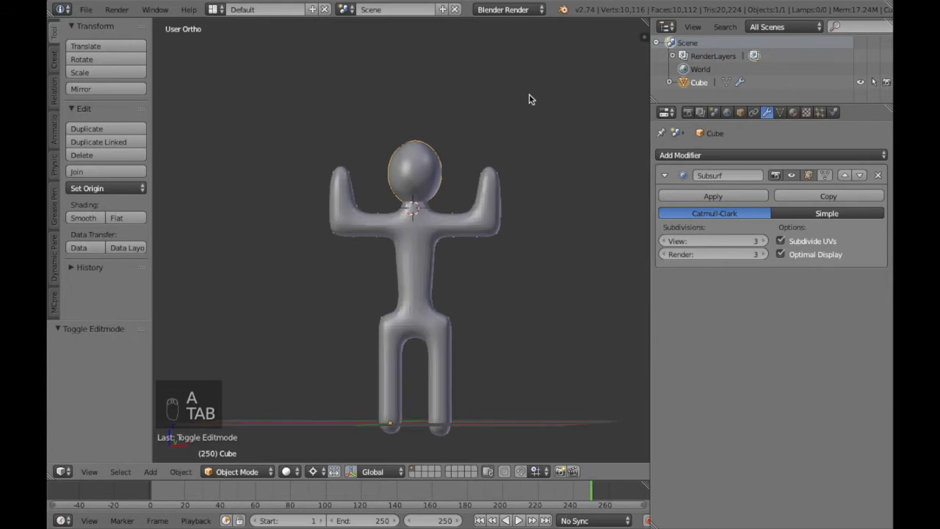
key(KP_1)
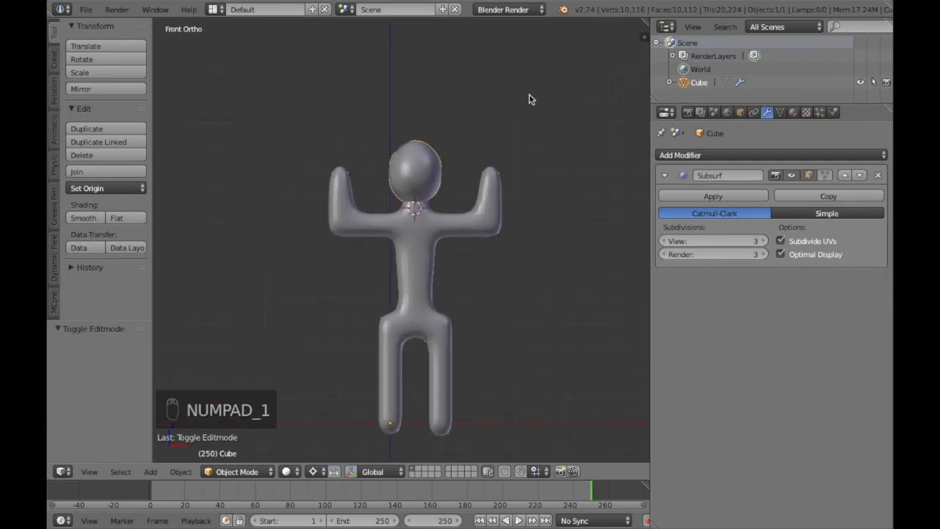
key(Tab)
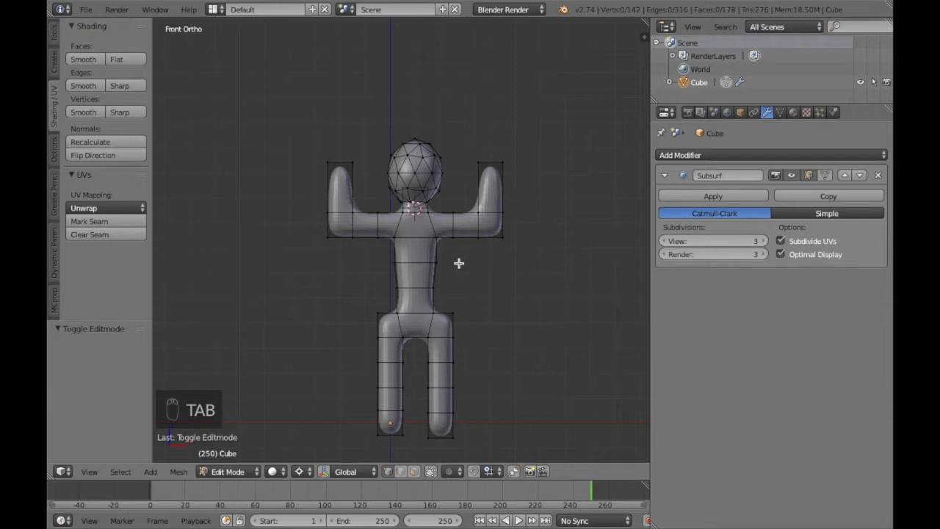
In wireframe display, select the lowest horizontal edge loop above the foot end of the leg on the +X side.
shift+scroll(459, 263, down, 8)
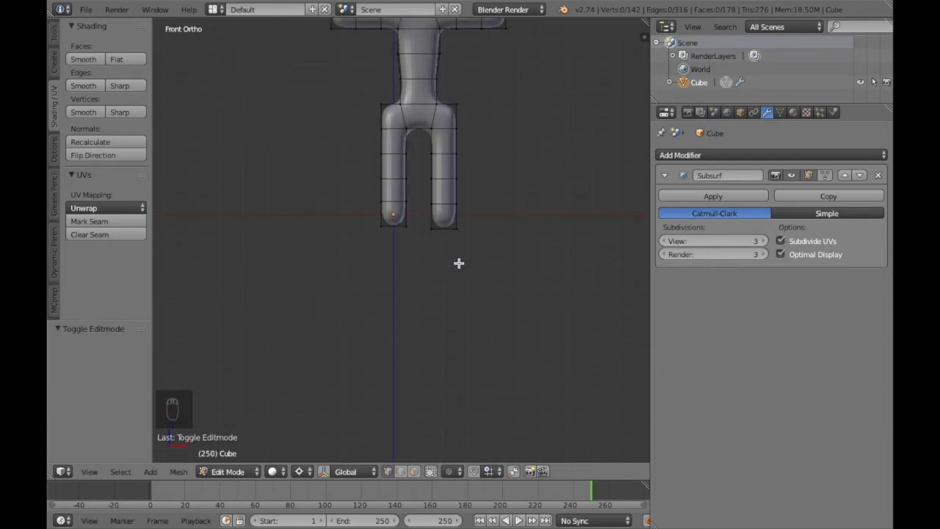
shift+scroll(459, 263, up, 1)
scroll(459, 263, up, 4)
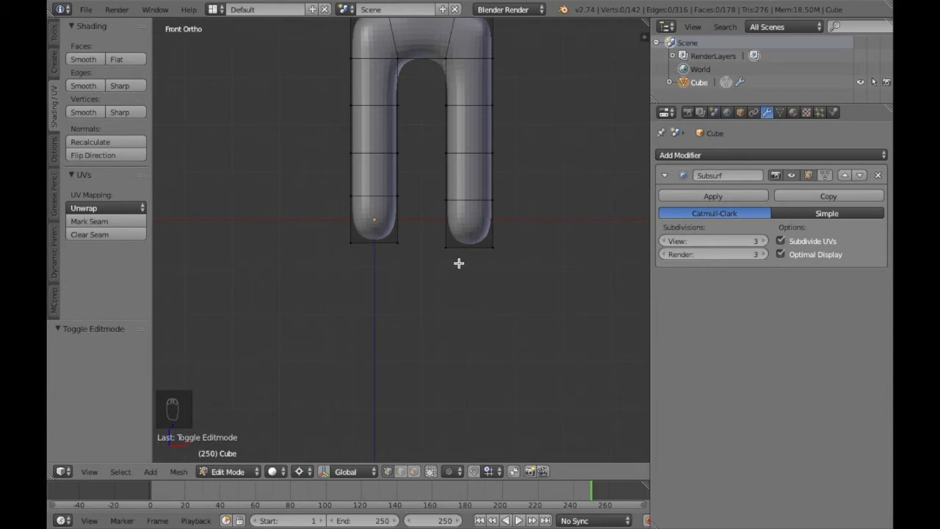
right_click(451, 203)
key(a)
key(z)
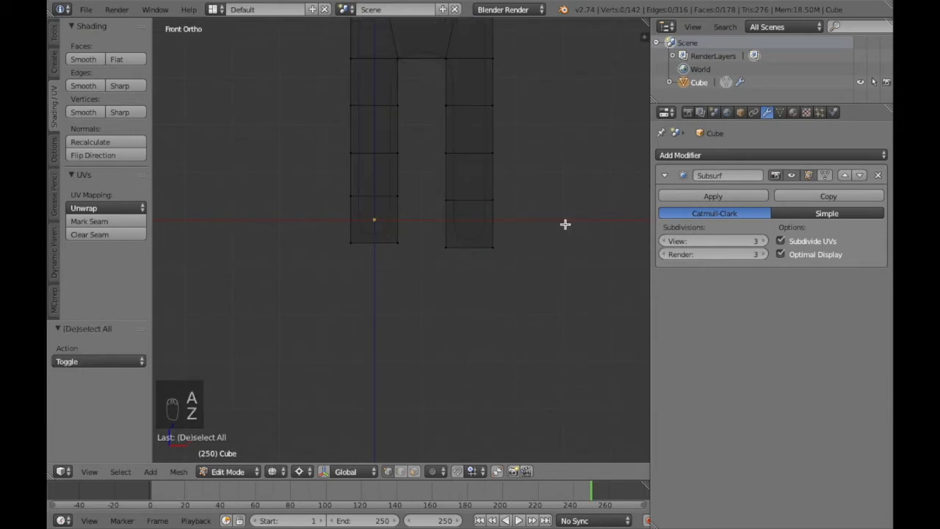
click(404, 472)
key(b)
drag(512, 206, 438, 189)
Try moving the selected leg loop freely upward by about 0.056, and undo the move.
key(g)
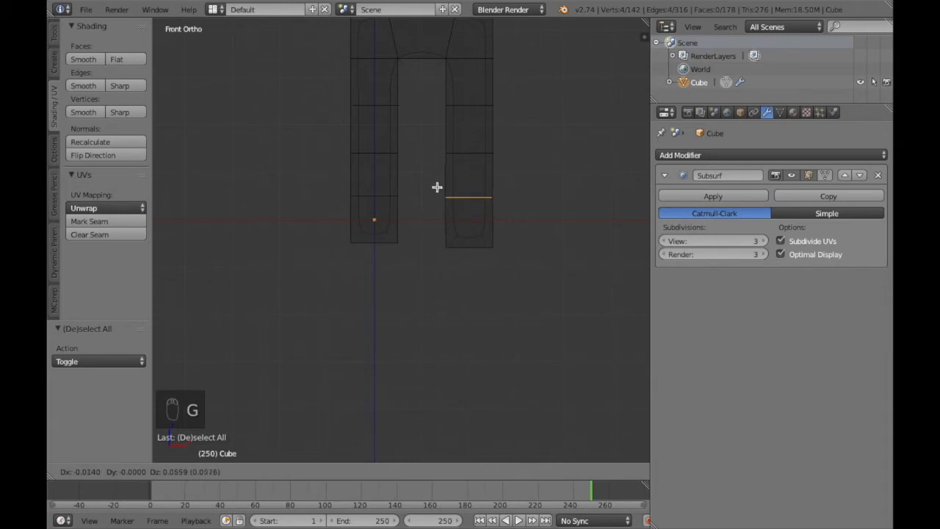
click(437, 187)
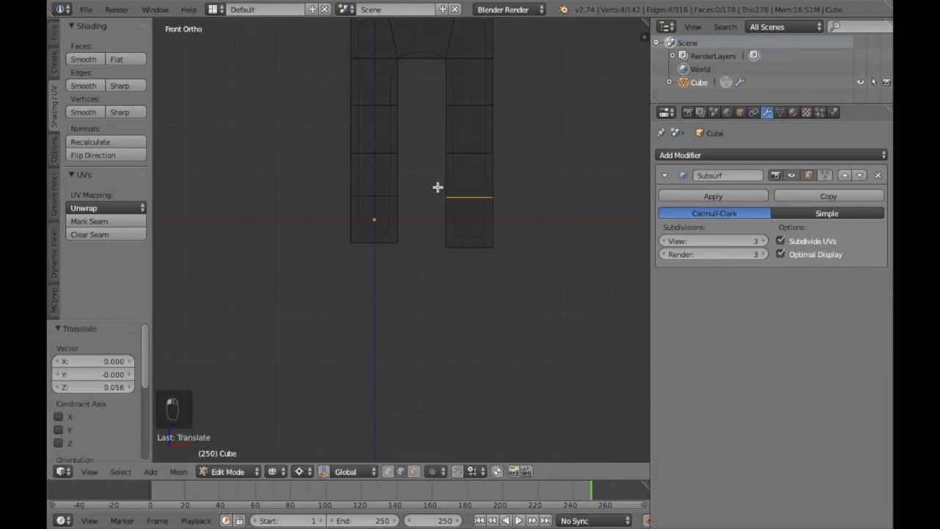
key(super+z)
Raise the selected leg loop by 0.1 along the global Z axis to line it up with the other leg's loop.
key(g)
key(z)
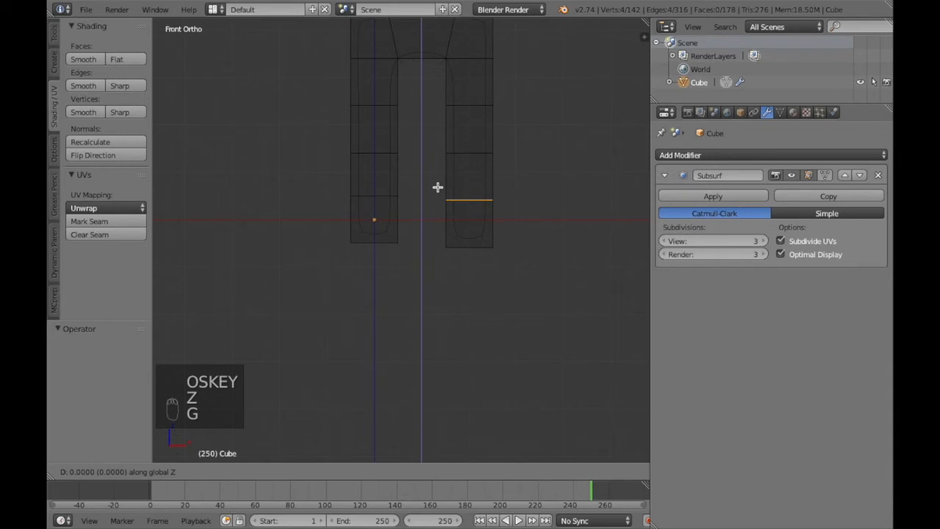
key(g)
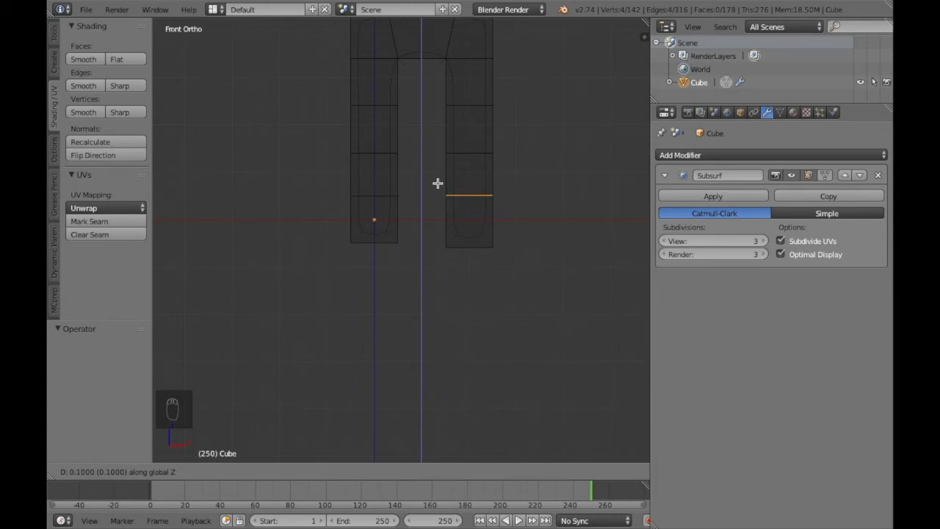
click(438, 183)
Raise the bottom face of the +X leg by 0.1 along the global Z axis to match the other leg, and clear the selection.
key(b)
drag(497, 258, 443, 237)
key(a)
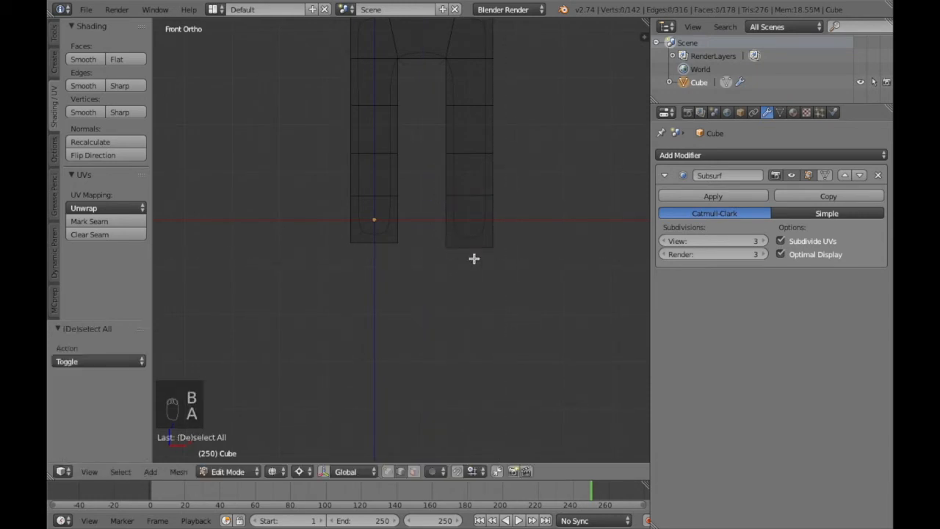
key(b)
drag(514, 269, 439, 232)
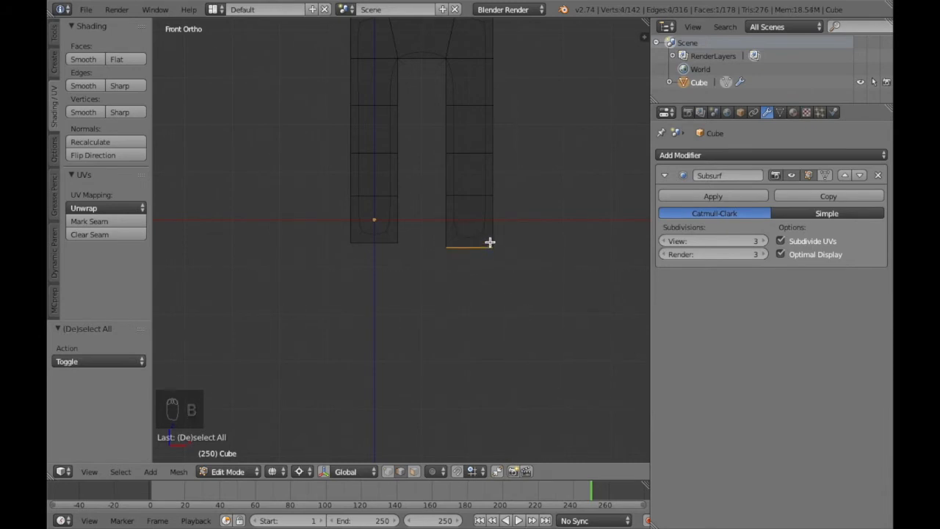
key(g)
key(z)
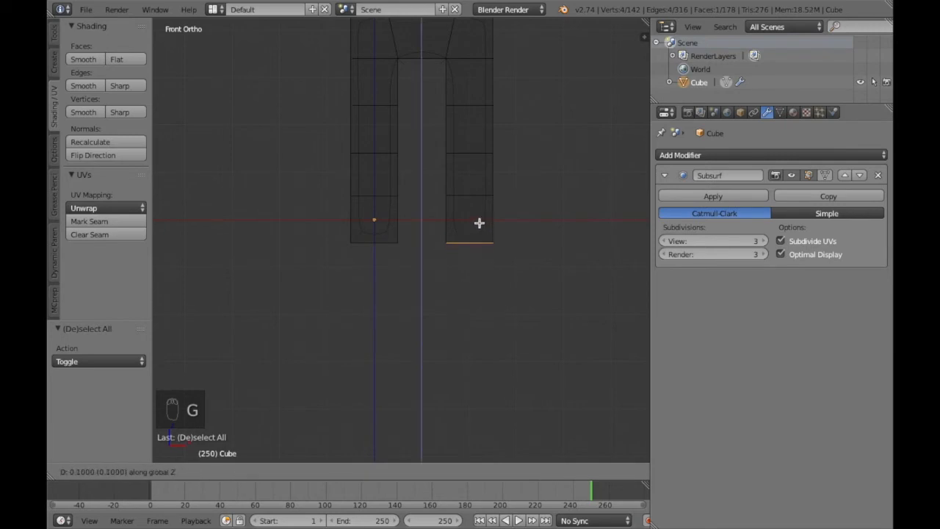
click(479, 223)
key(a)
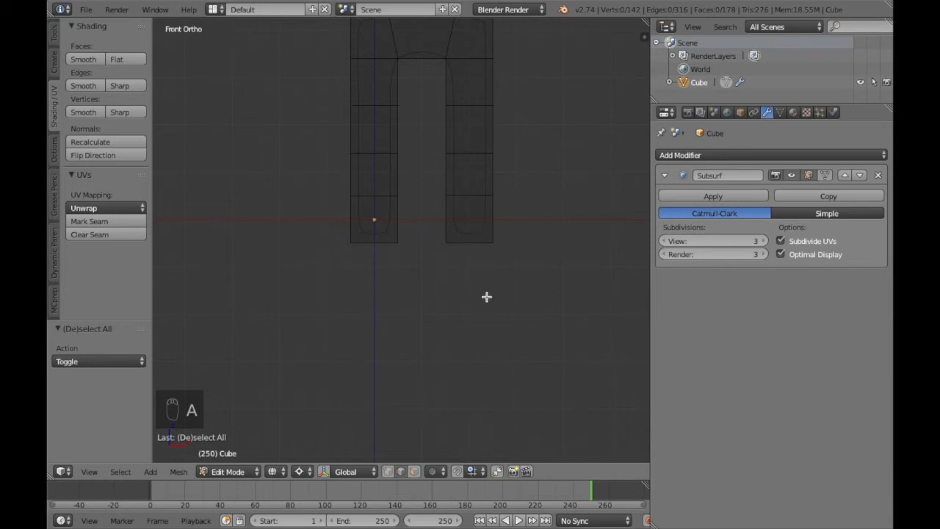
Switch to face selection and solid display in front view, discarding the wrongly picked faces at the leg ends.
click(414, 472)
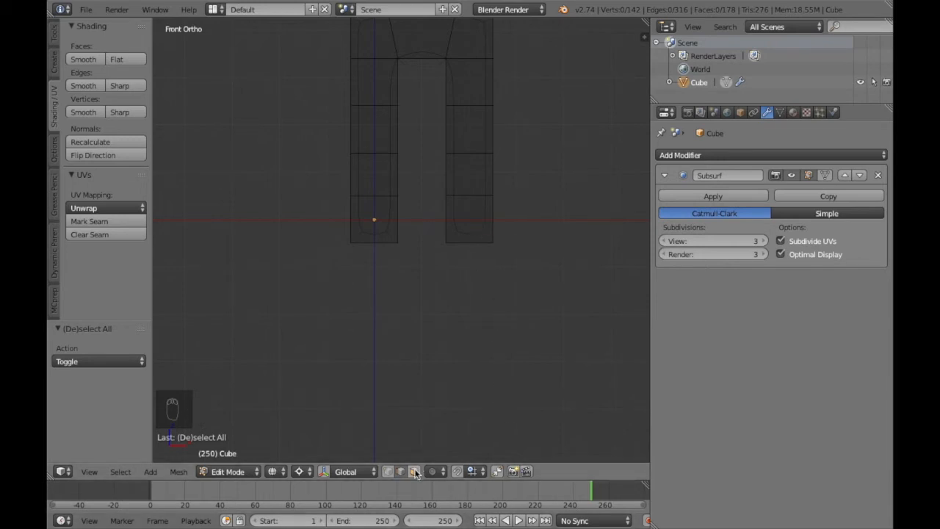
right_click(373, 216)
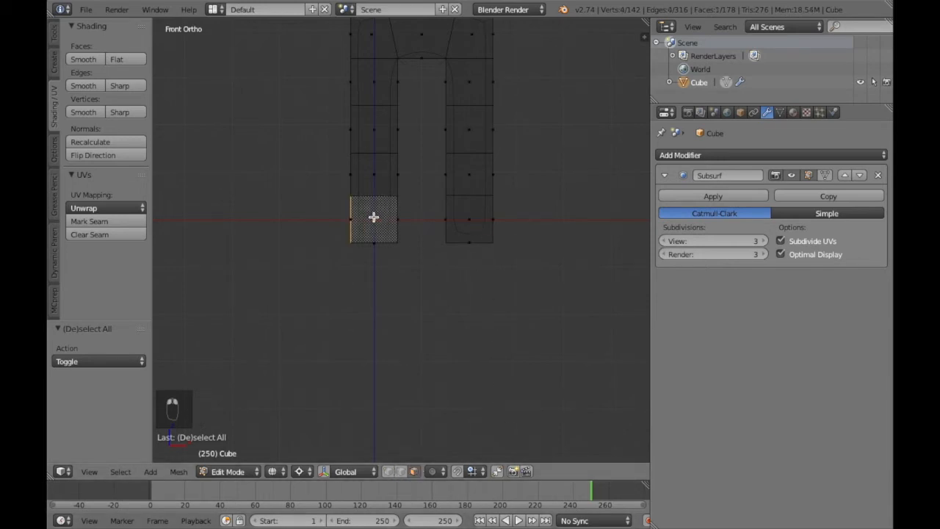
shift+right_click(471, 223)
middle_drag(470, 224, 470, 224)
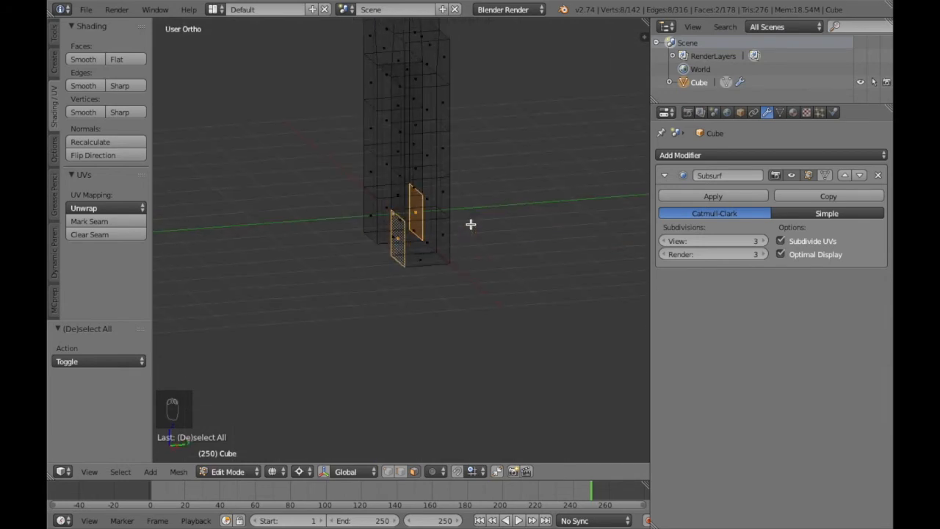
key(a)
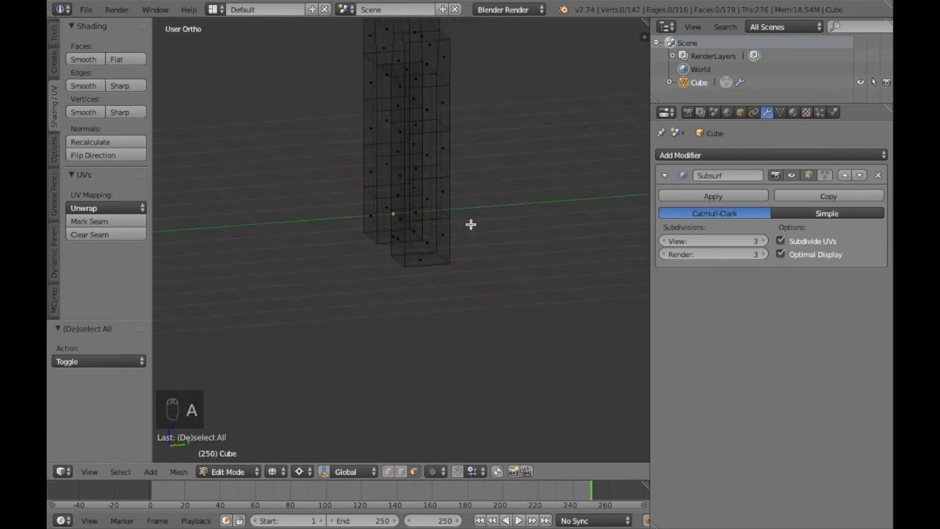
key(KP_1)
key(z)
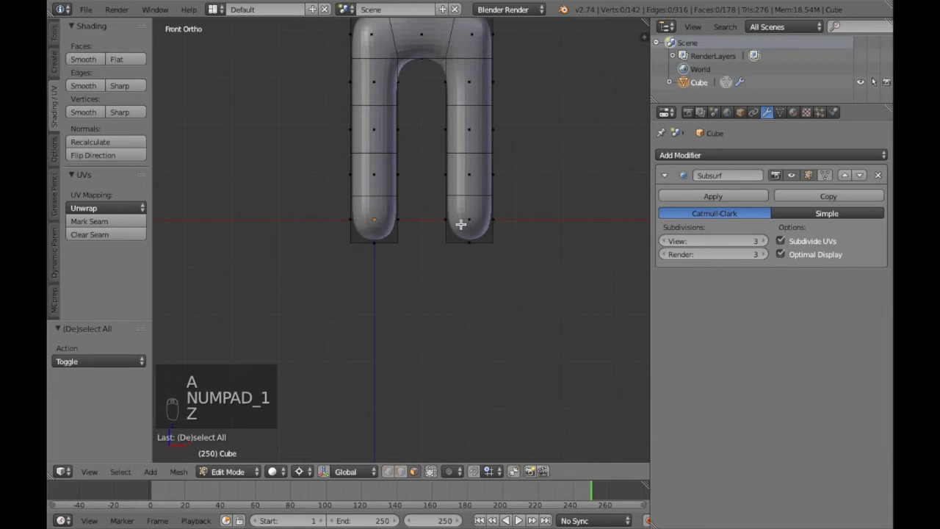
right_click(372, 223)
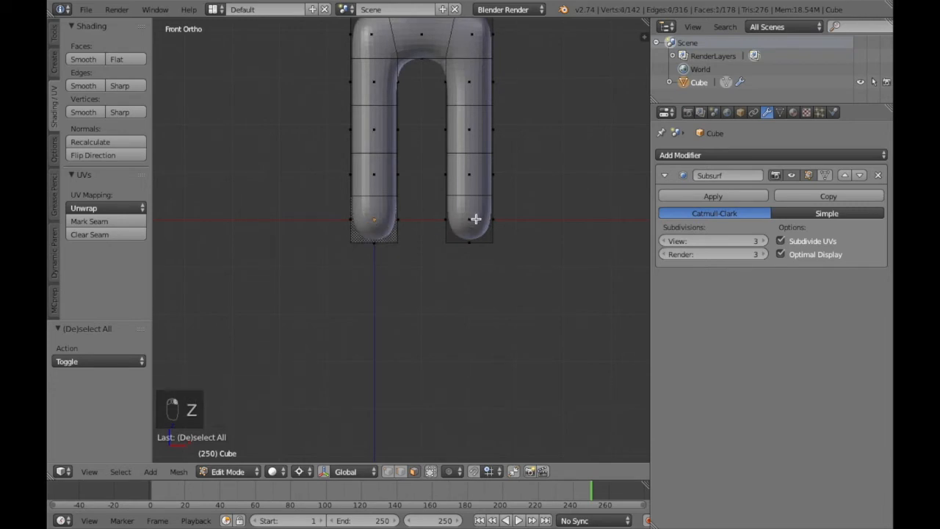
key(a)
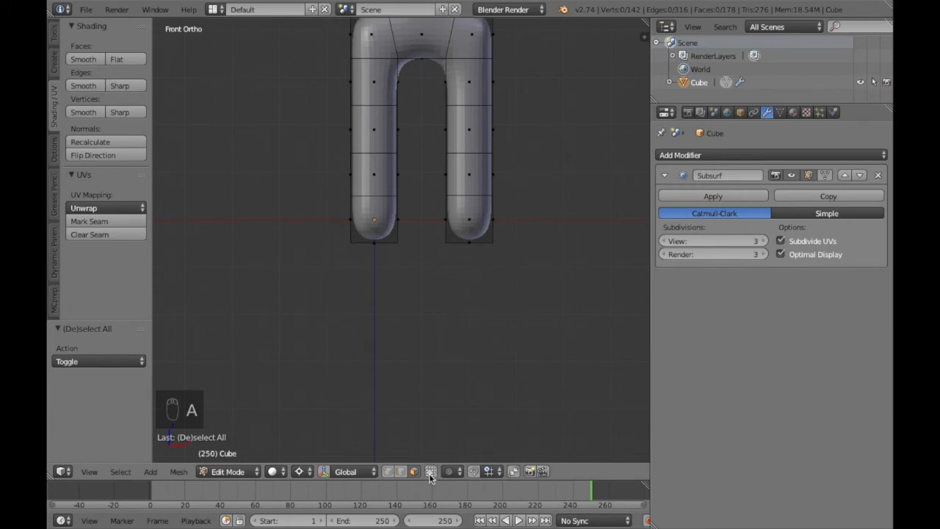
Subdivide the lowest front faces of both legs with 1 cut, and clear the selection.
right_click(372, 217)
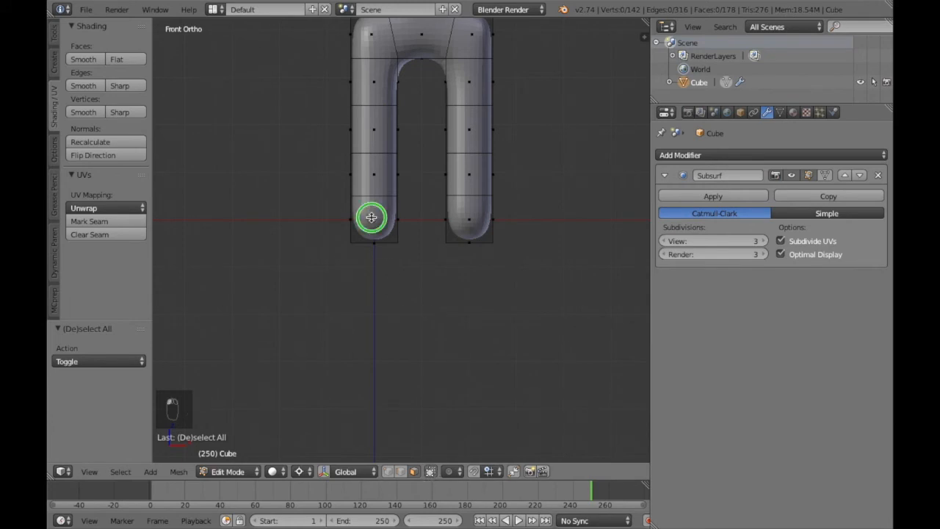
shift+right_click(467, 224)
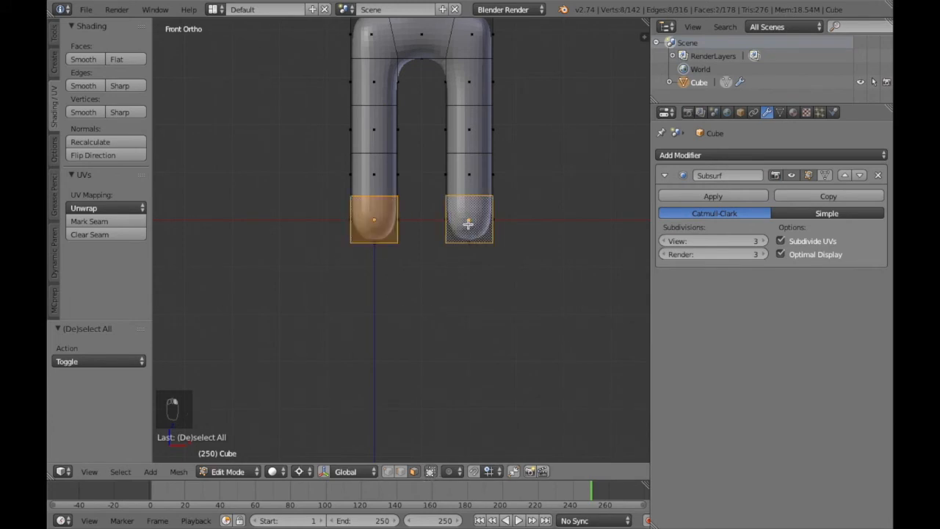
key(w)
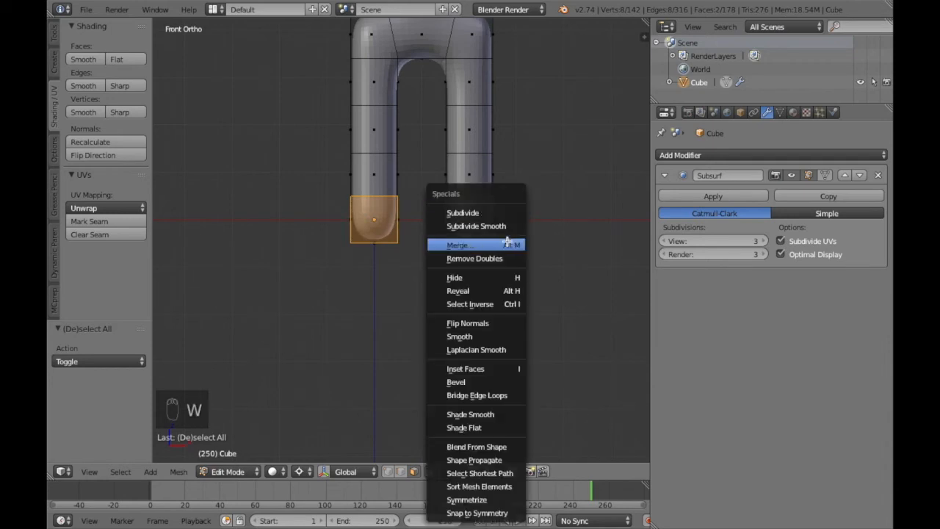
click(505, 213)
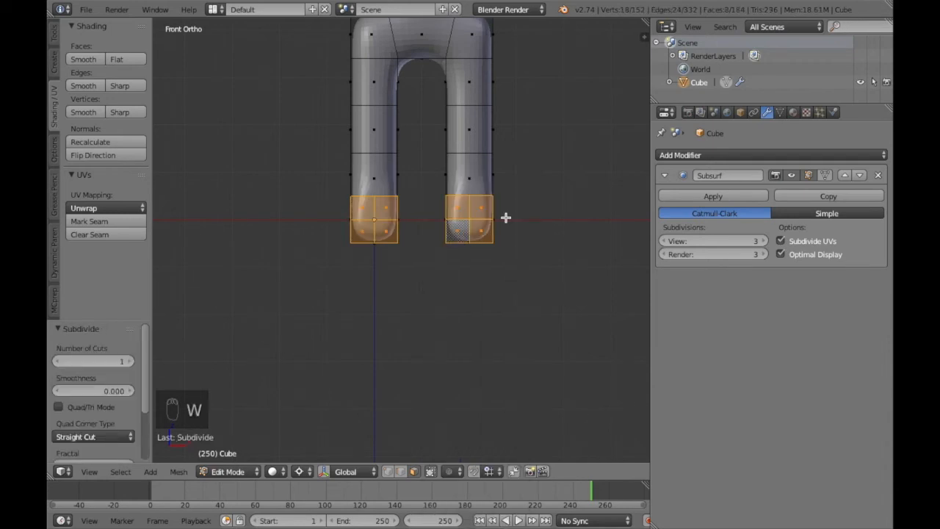
key(a)
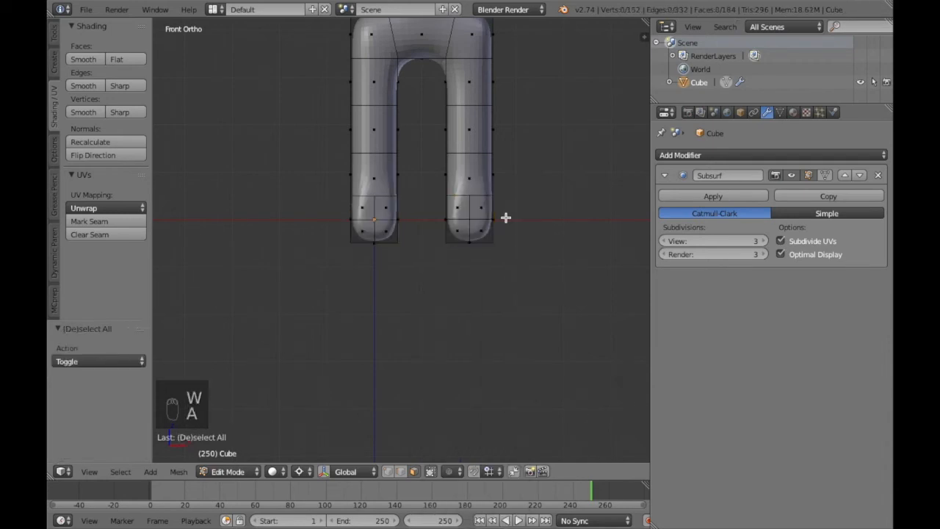
In edge selection mode, select both halves of the bottom front edge on each leg.
click(400, 472)
right_click(364, 242)
shift+right_click(382, 242)
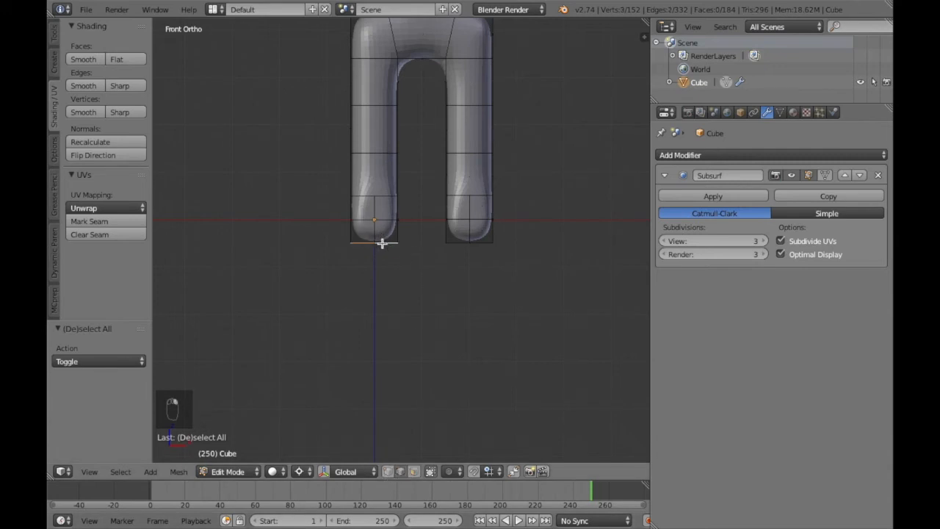
shift+right_click(460, 243)
shift+right_click(482, 244)
scroll(482, 243, right, 10)
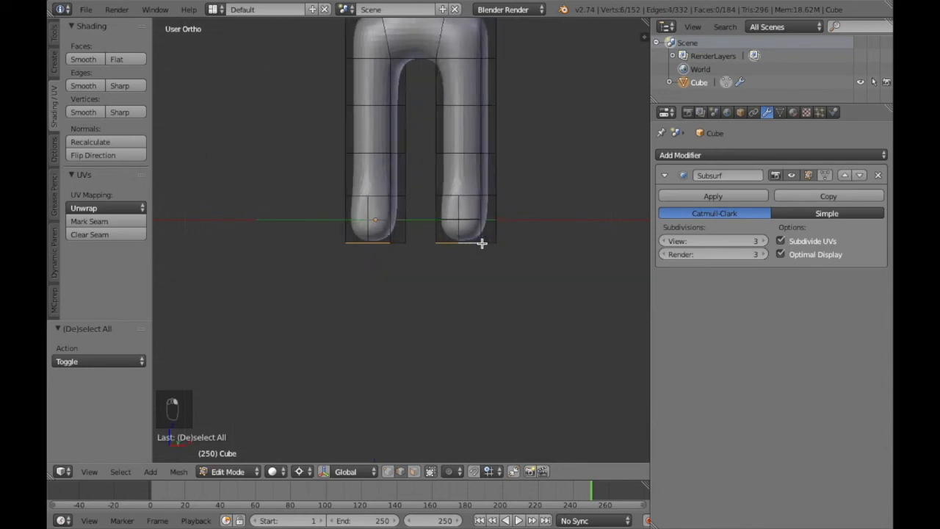
scroll(482, 244, right, 6)
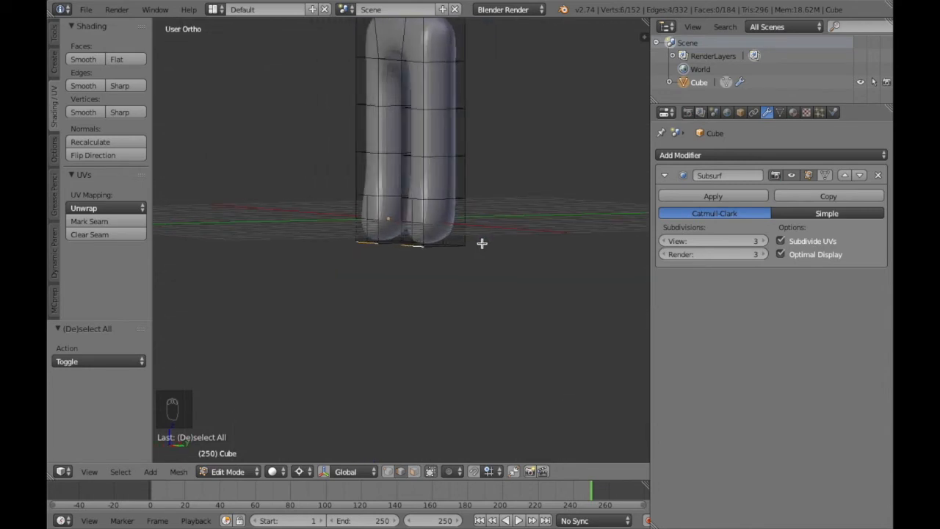
Try extruding the selected bottom front edges by -1 along the local Z axis, and undo the extrusion.
key(e)
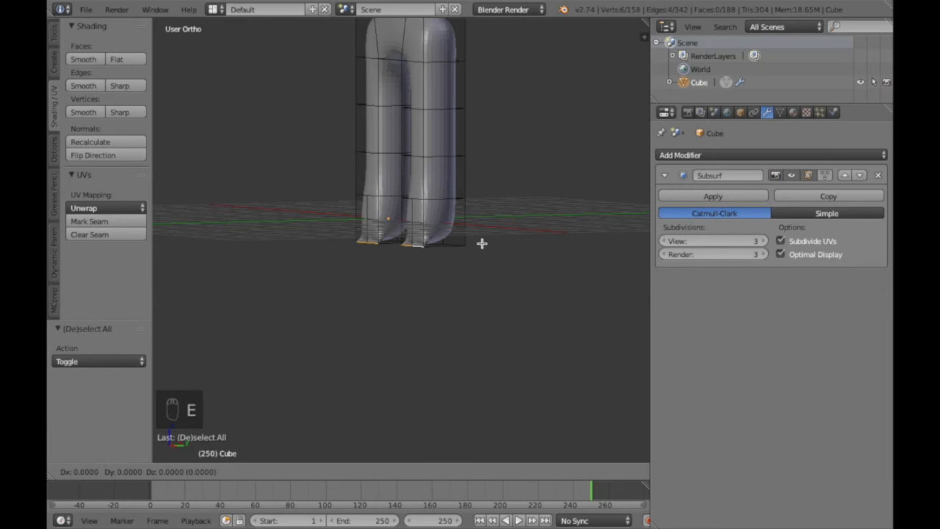
text(-1)
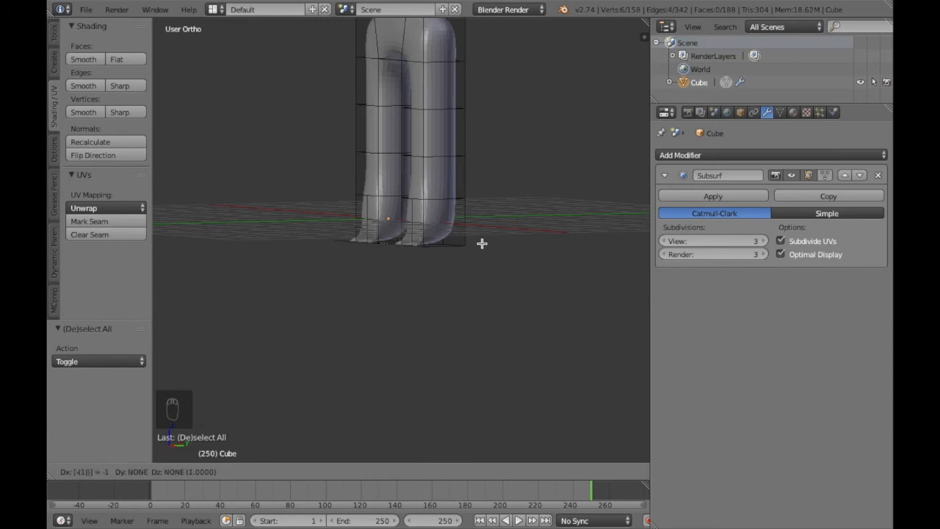
text(zz)
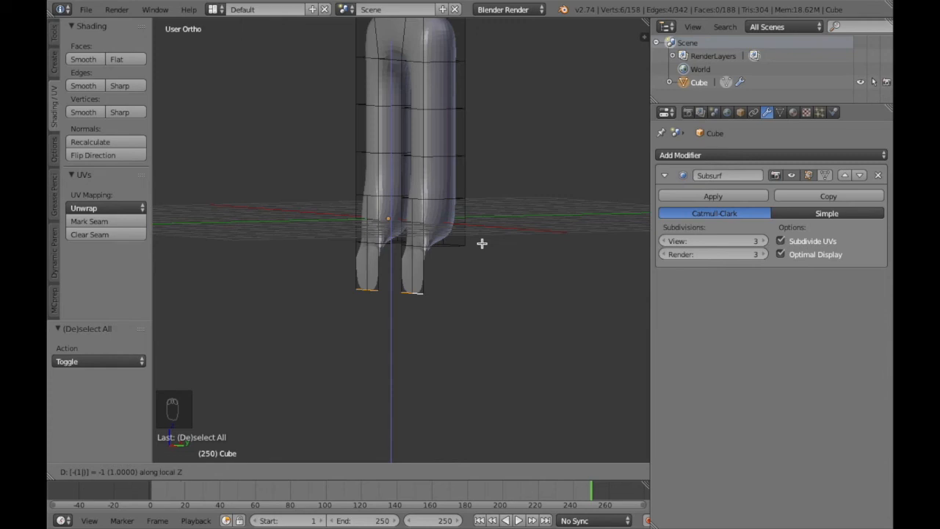
key(BackSpace)
click(481, 243)
key(super+z)
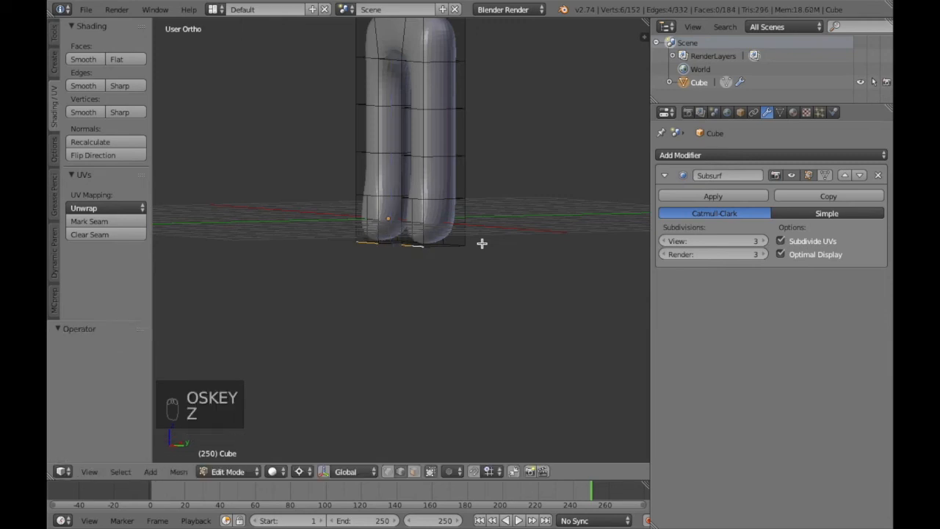
Try edge-sliding the selected bottom front edges of both legs by a factor of -1.
middle_drag(482, 243, 481, 243)
key(g)
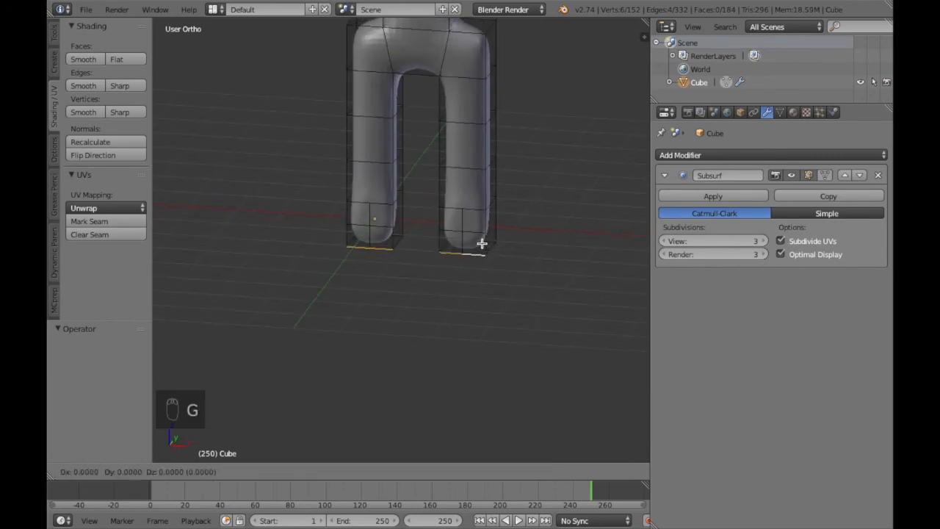
key(z)
key(g)
text(-1)
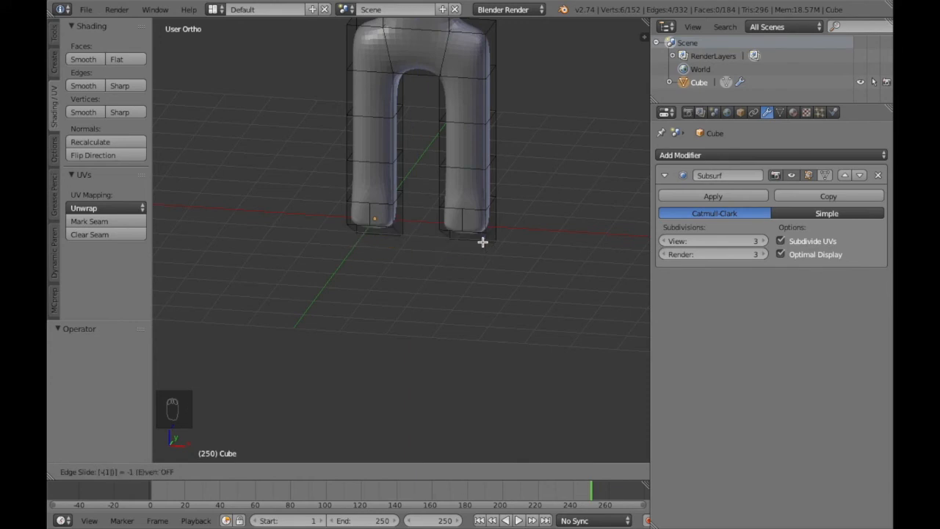
key(BackSpace)
key(BackSpace)
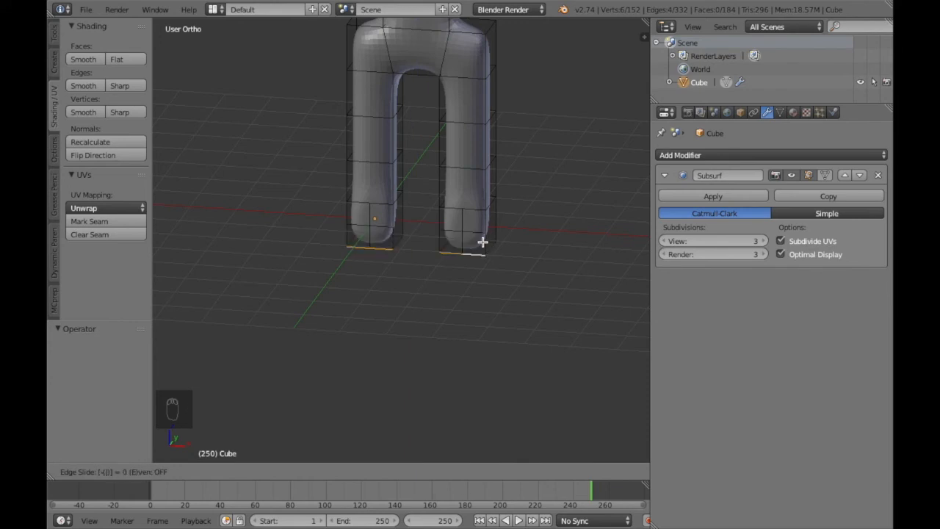
text(-1)
key(BackSpace)
key(BackSpace)
text(-1)
key(BackSpace)
key(BackSpace)
click(482, 241)
Try moving the selected bottom front edges by 1 along the X axis, and undo the move.
text(g)
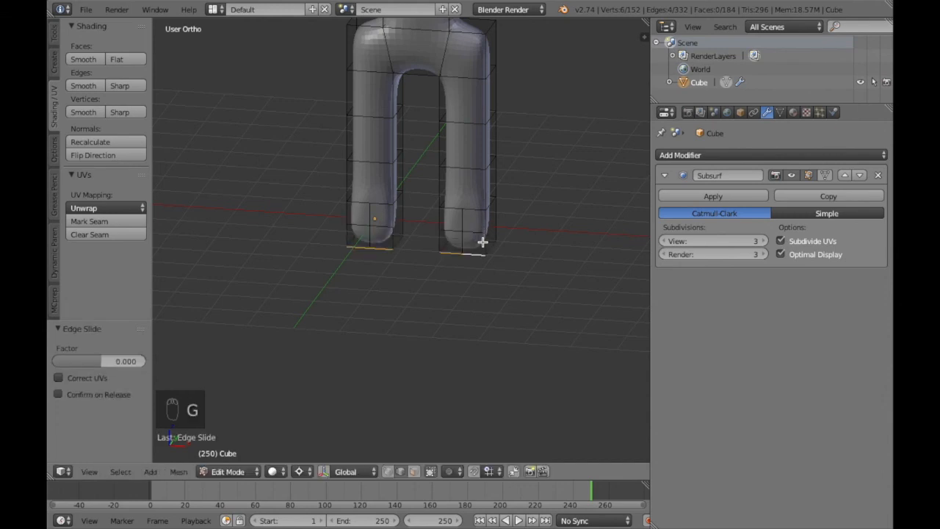
text(1)
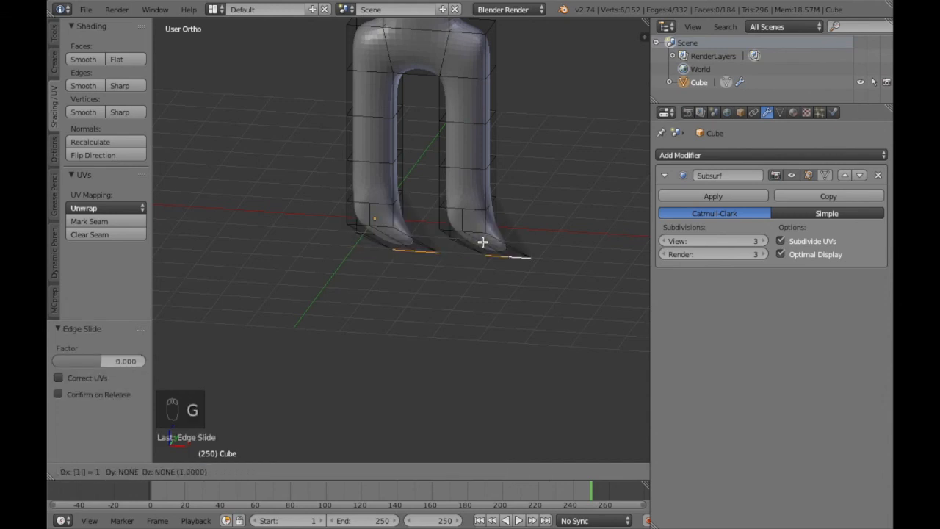
click(483, 241)
key(super+z)
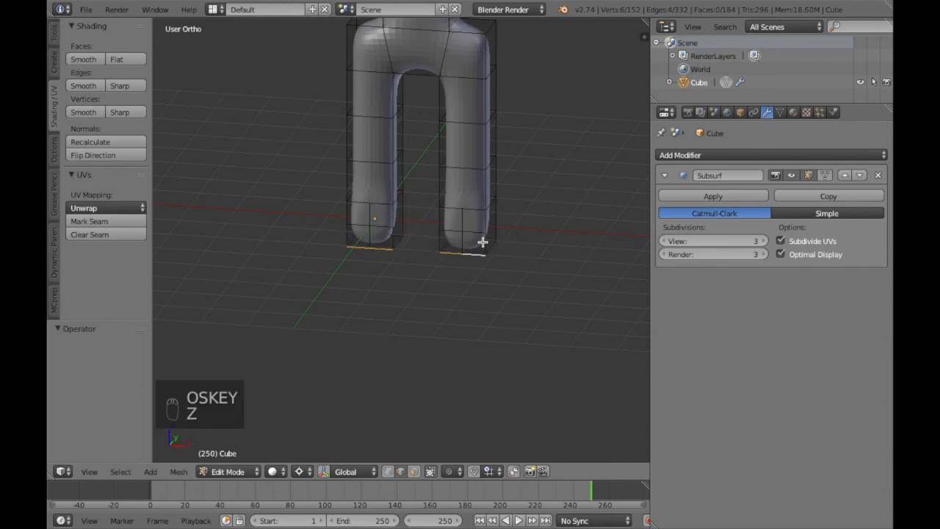
Move the selected bottom front edges of both legs by -1 along the global Y axis to form feet.
key(g)
key(y)
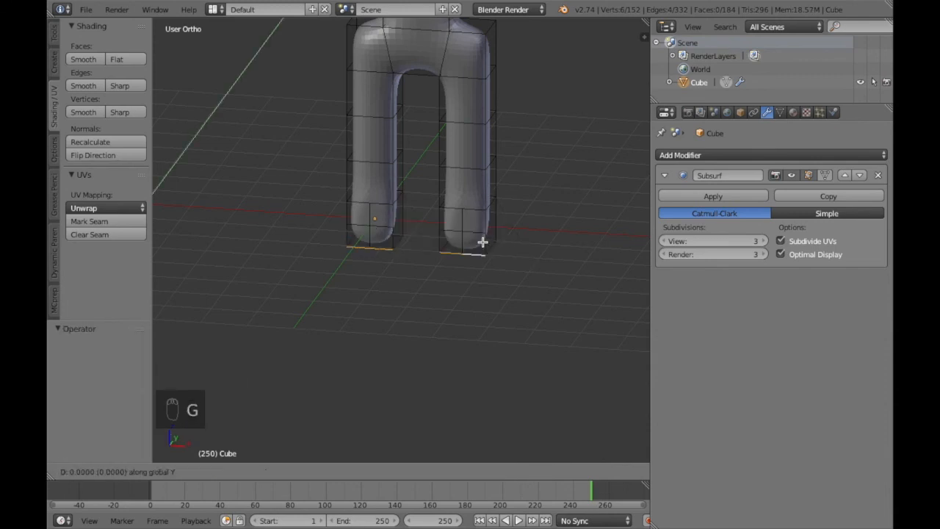
text(1)
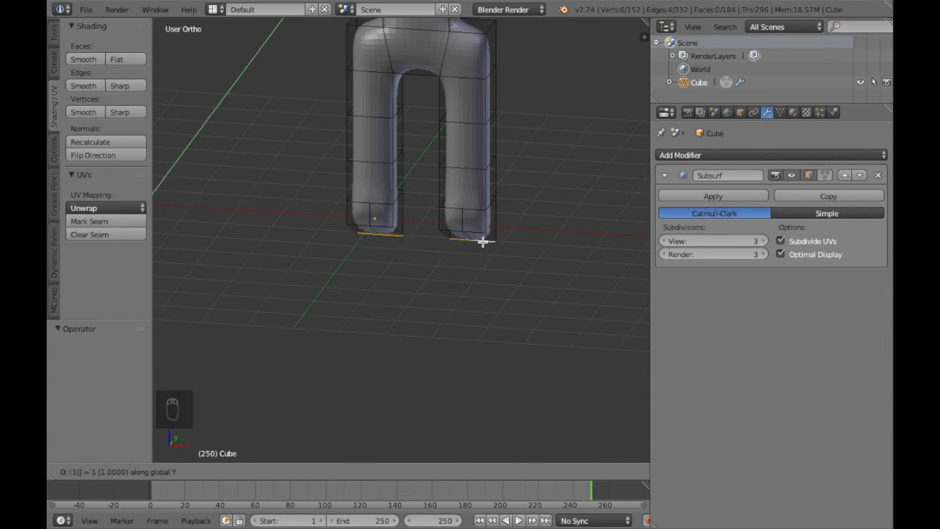
key(BackSpace)
text(-1)
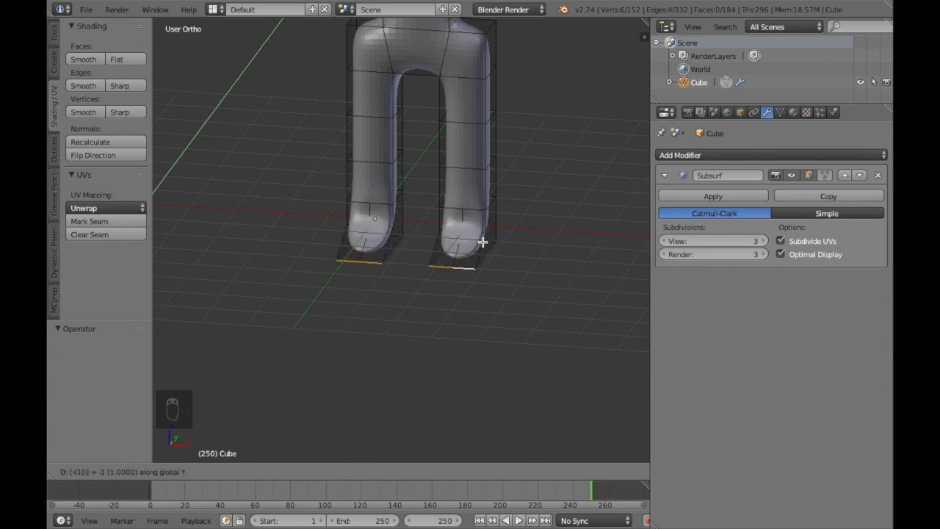
click(482, 242)
Clear the edge selection and return to Object Mode with the whole figure in view.
key(a)
middle_drag(483, 241, 482, 246)
key(Tab)
scroll(482, 246, down, 2)
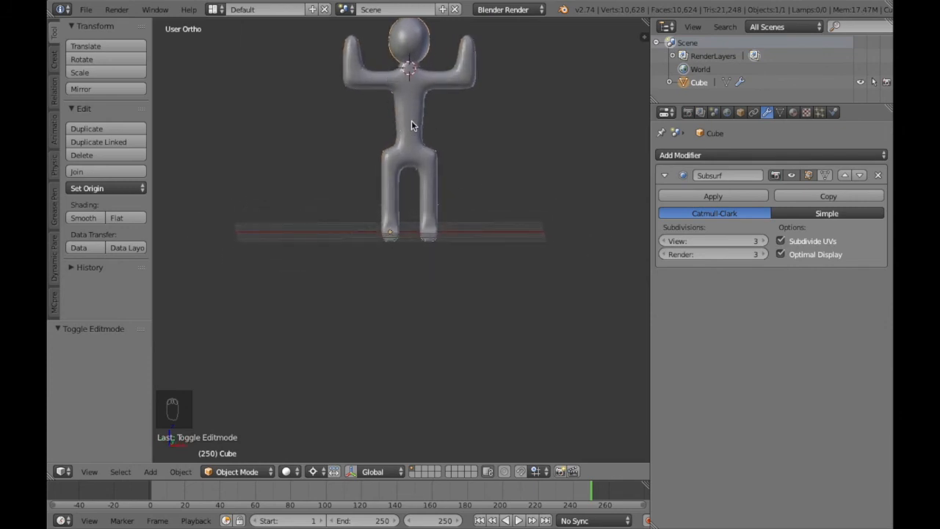